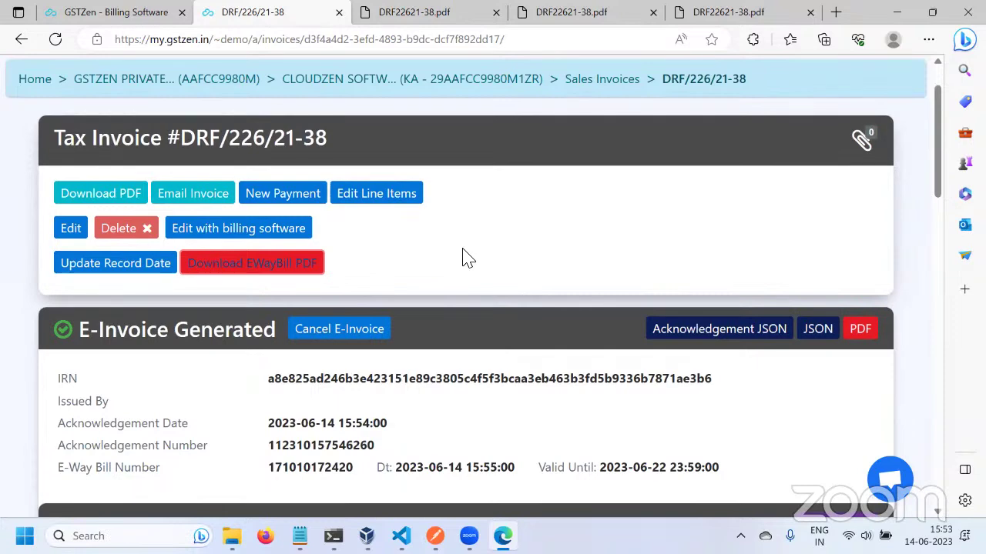
Leave the Create Invoice form and go to the GSTZen home page.
click(123, 12)
scroll(260, 219, up, 5)
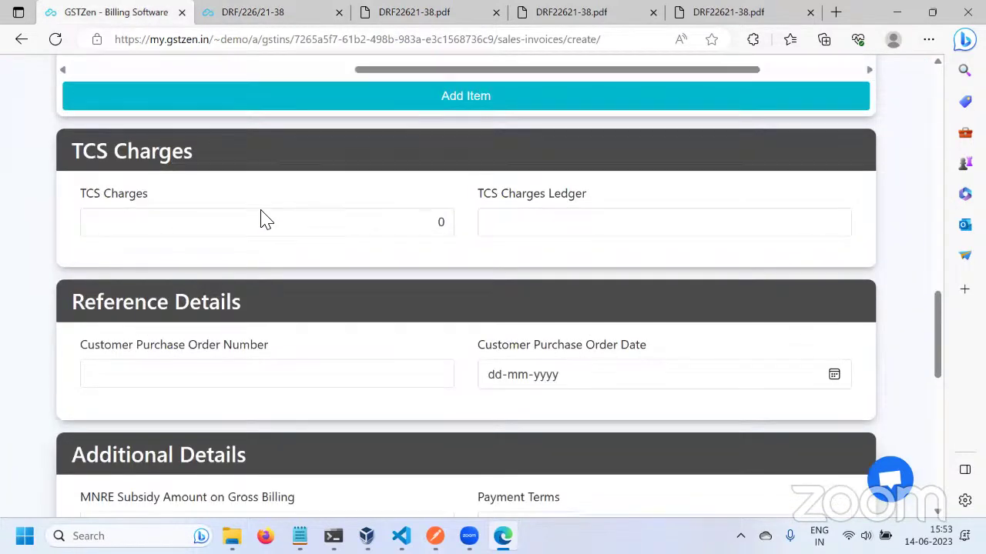
scroll(260, 219, up, 15)
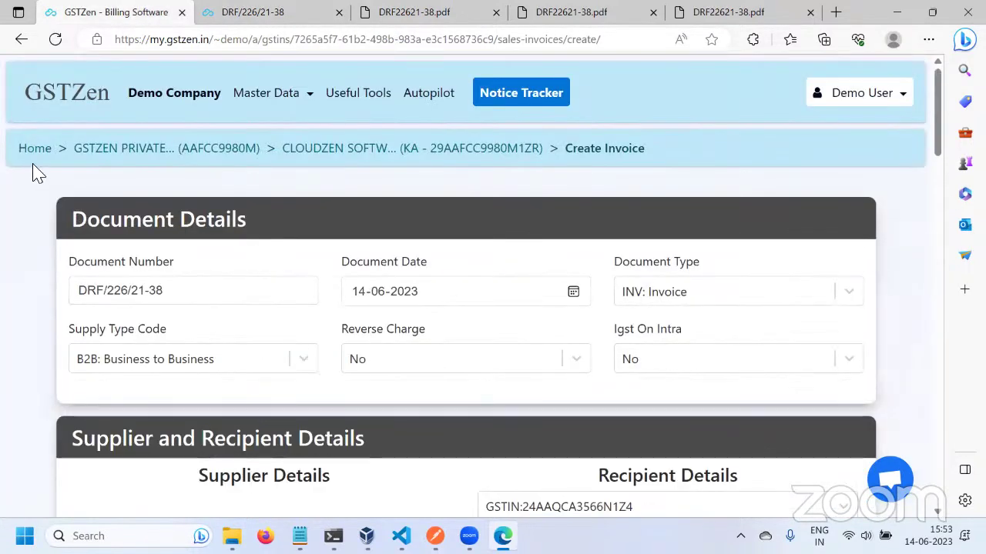
click(33, 164)
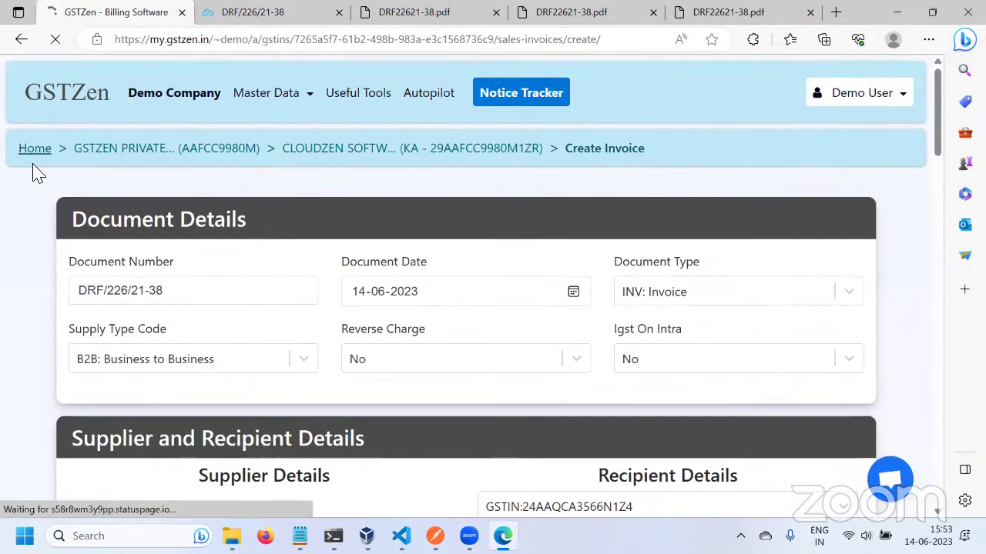
Open the Karnataka taxpayer page of CLOUDZEN SOFTWARE LABS from the list of managed GSTINs.
scroll(275, 295, down, 1)
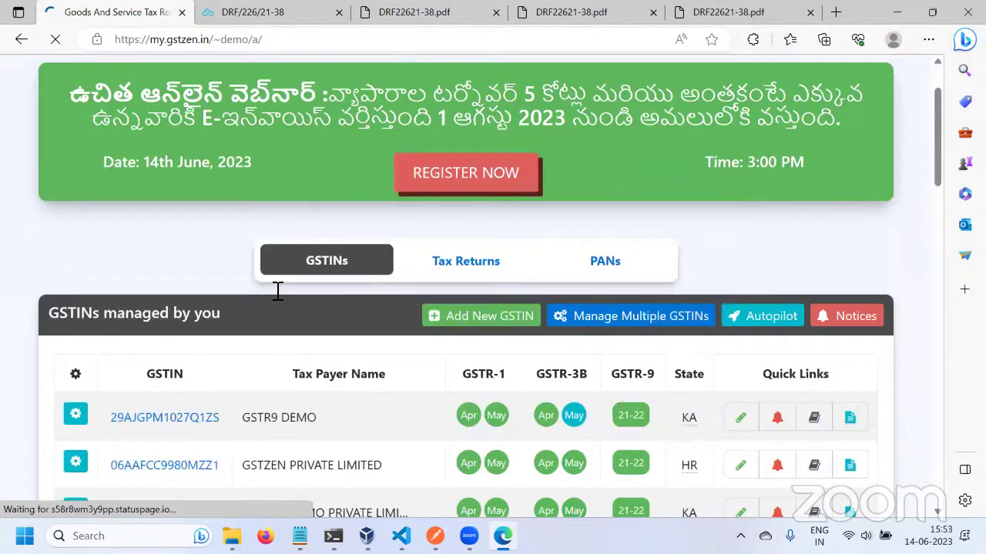
scroll(277, 292, down, 5)
scroll(274, 294, up, 3)
scroll(275, 296, down, 1)
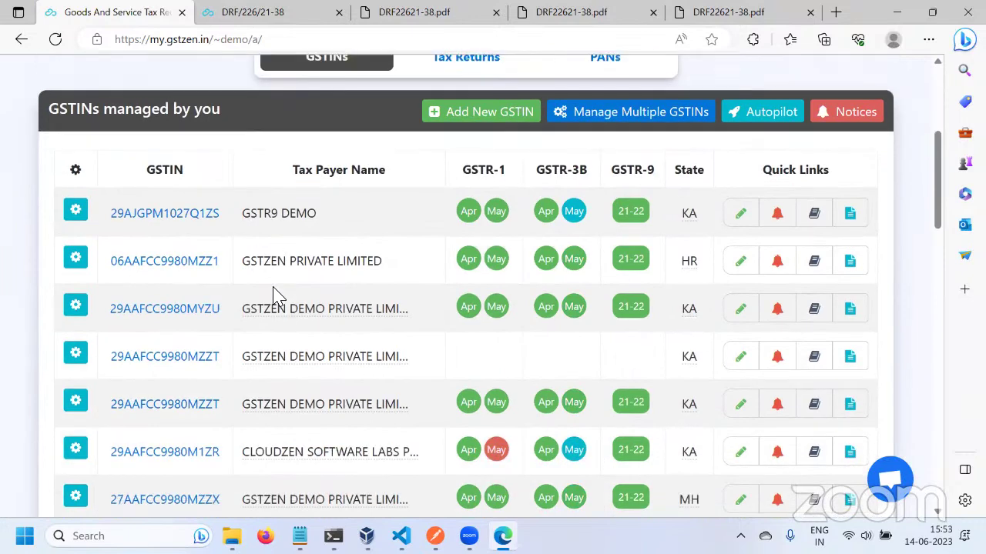
scroll(277, 297, down, 1)
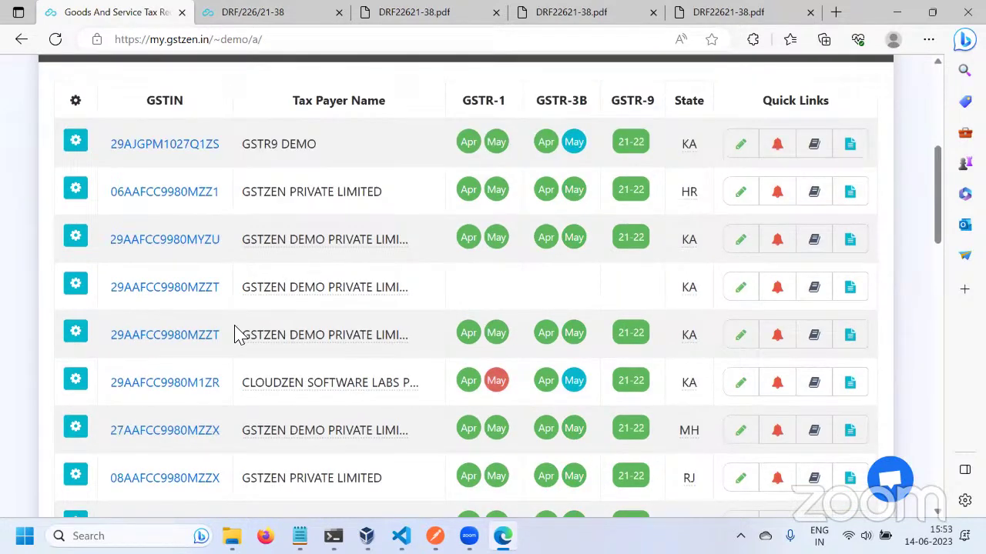
click(194, 378)
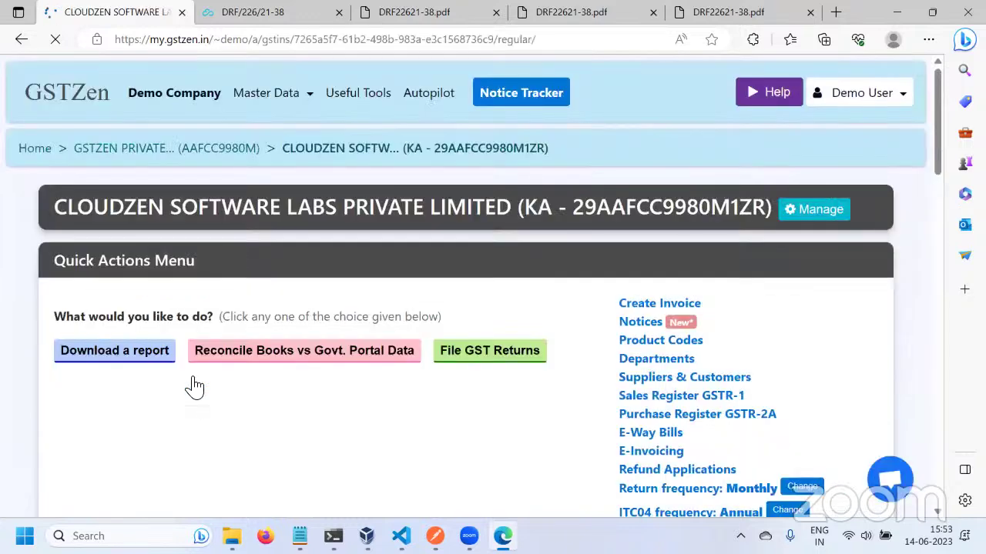
Open the GSTZen Excel (Full) upload page in the company's E-Invoicing section.
scroll(199, 389, down, 1)
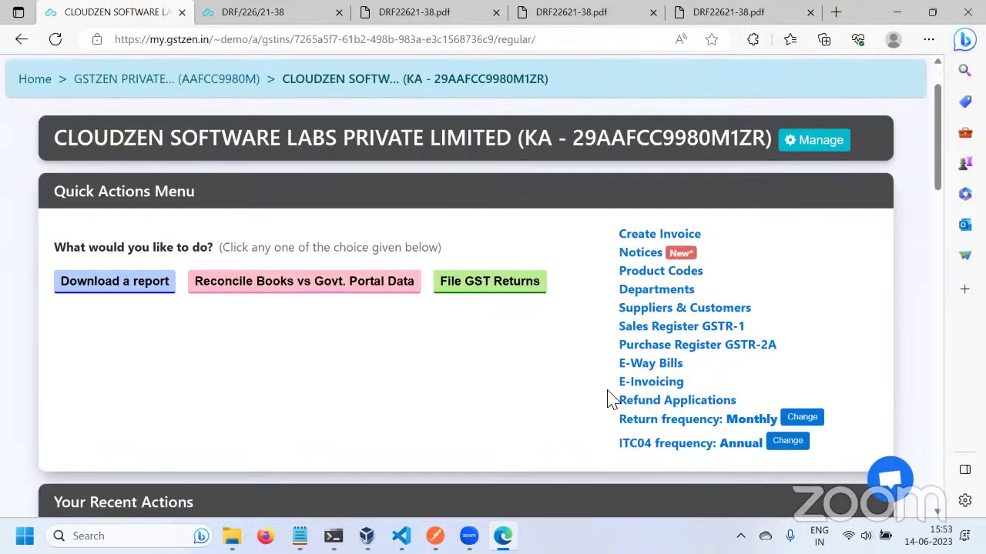
click(650, 391)
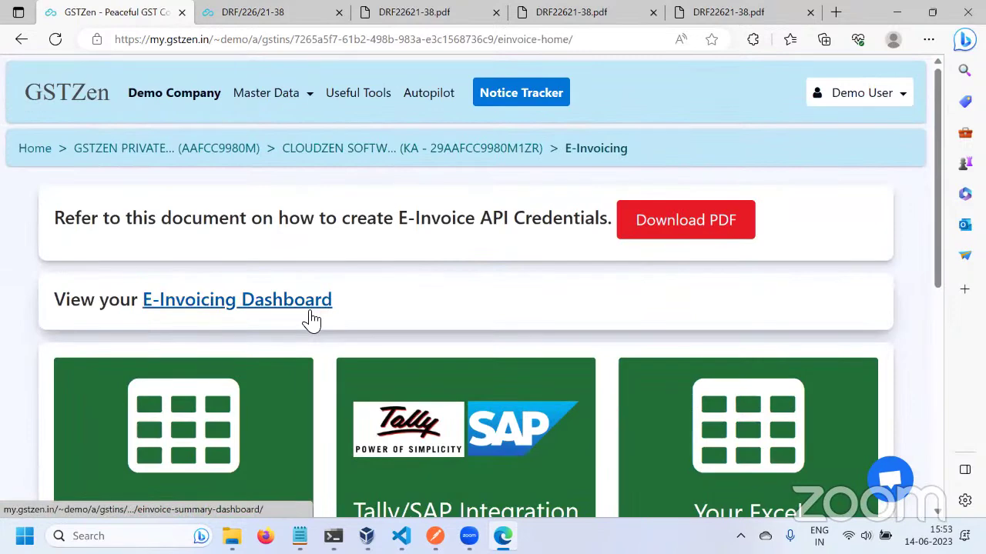
scroll(311, 320, down, 3)
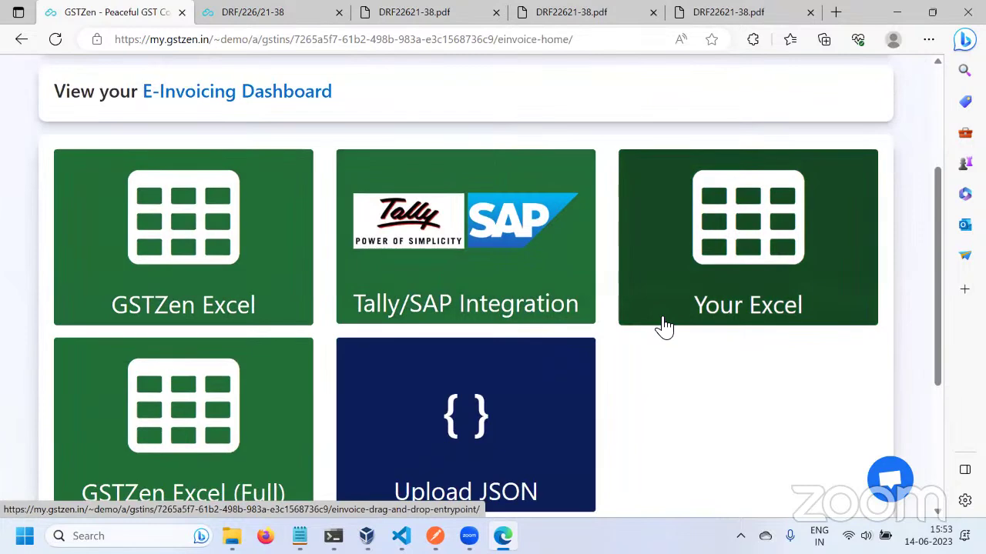
scroll(663, 326, down, 1)
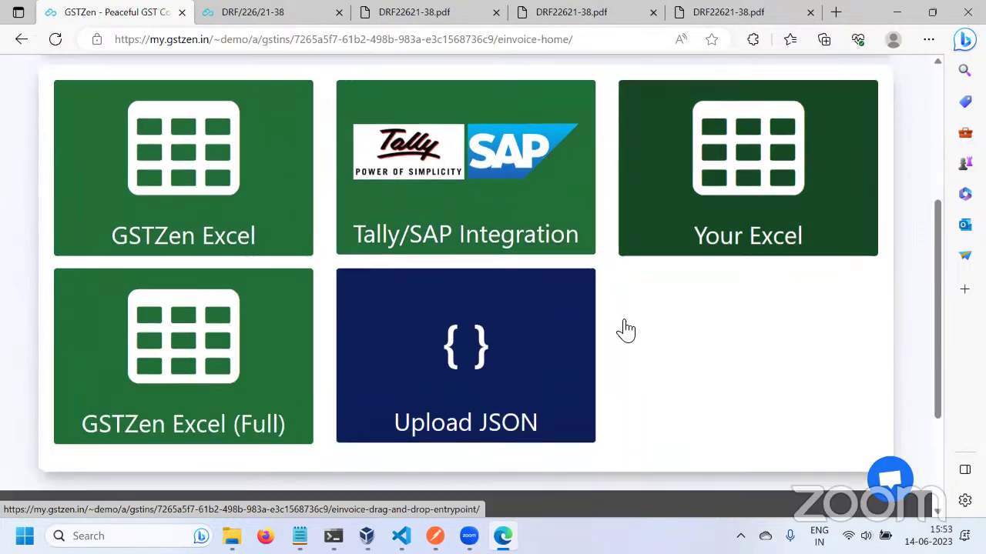
click(215, 393)
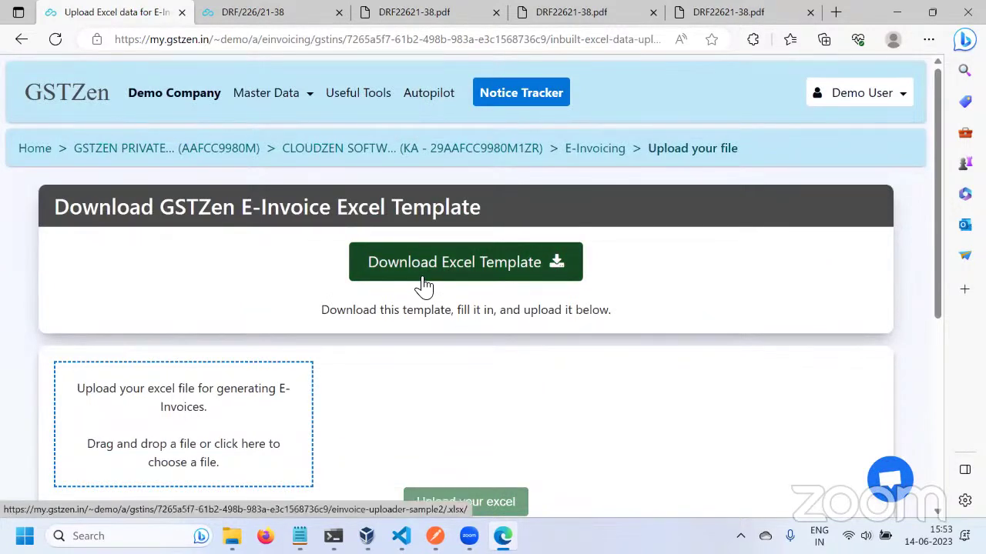
Download the GSTZen e-invoice Excel template and open it in Excel with editing enabled.
click(424, 285)
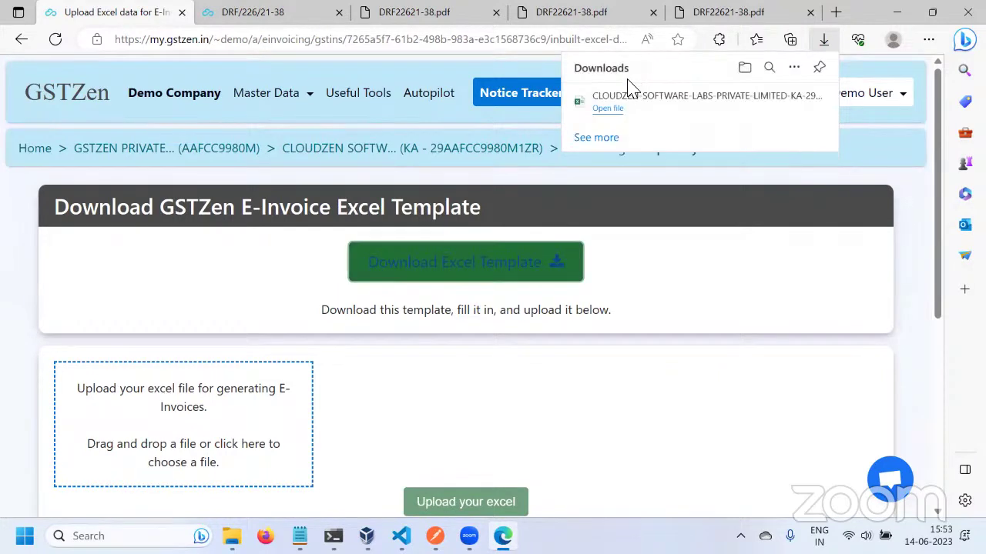
click(650, 104)
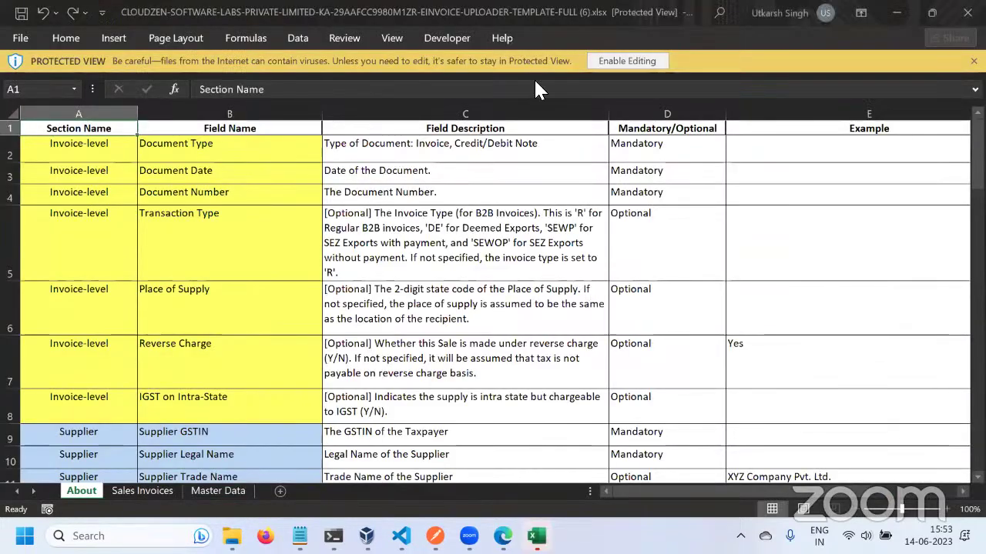
click(601, 62)
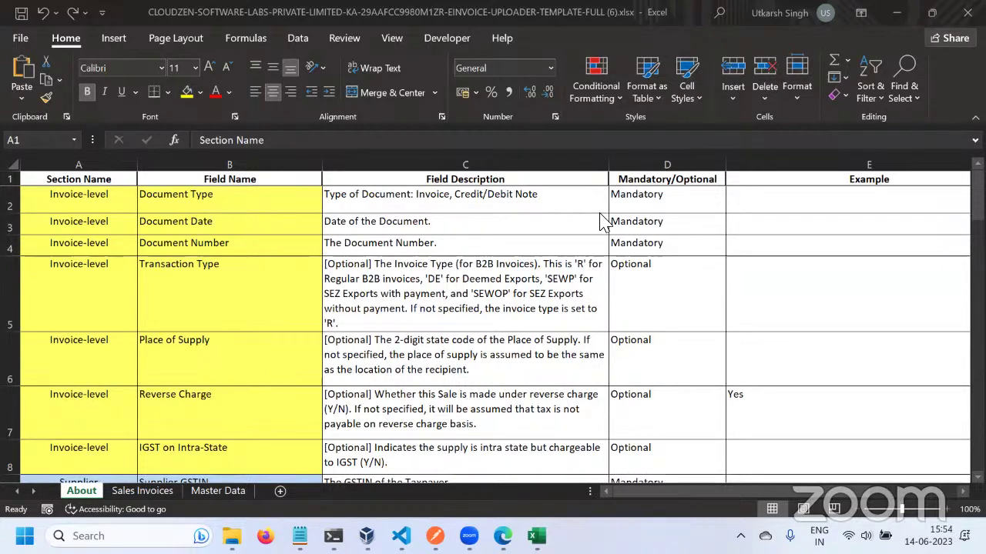
Examine the About sheet's field descriptions and mandatory or optional status, from invoice-level fields through supplier, recipient and ship-to to line items.
scroll(502, 273, down, 2)
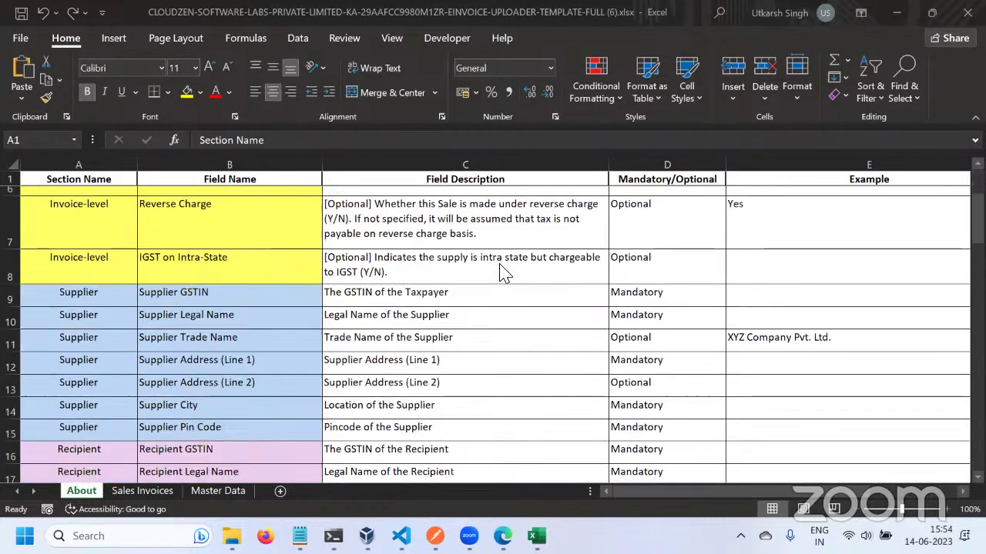
scroll(502, 273, down, 1)
scroll(452, 273, up, 2)
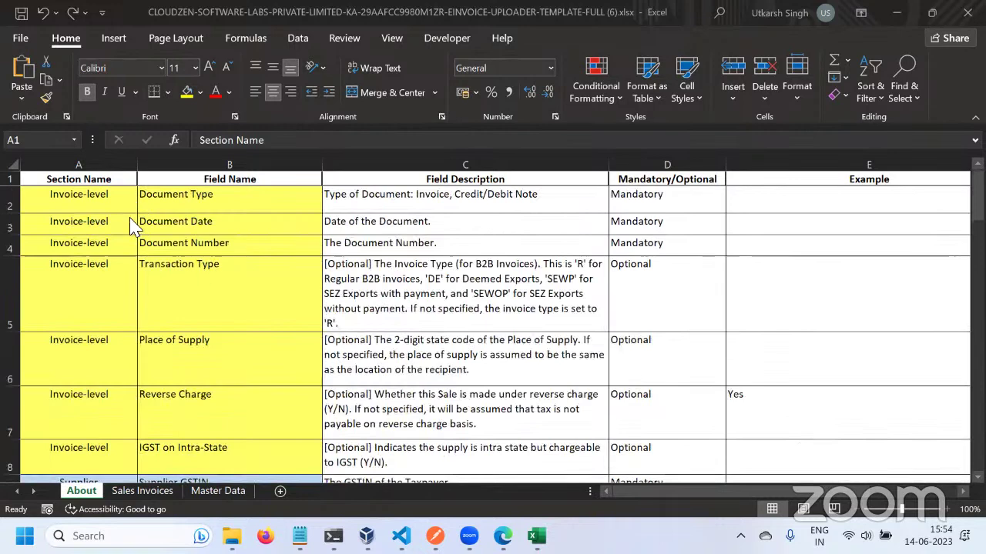
scroll(128, 359, down, 2)
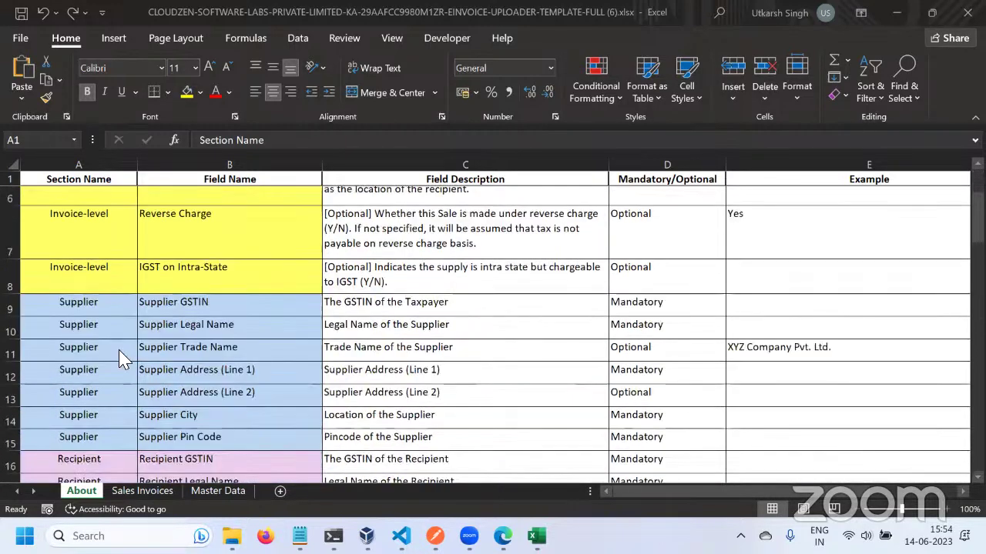
scroll(120, 332, down, 1)
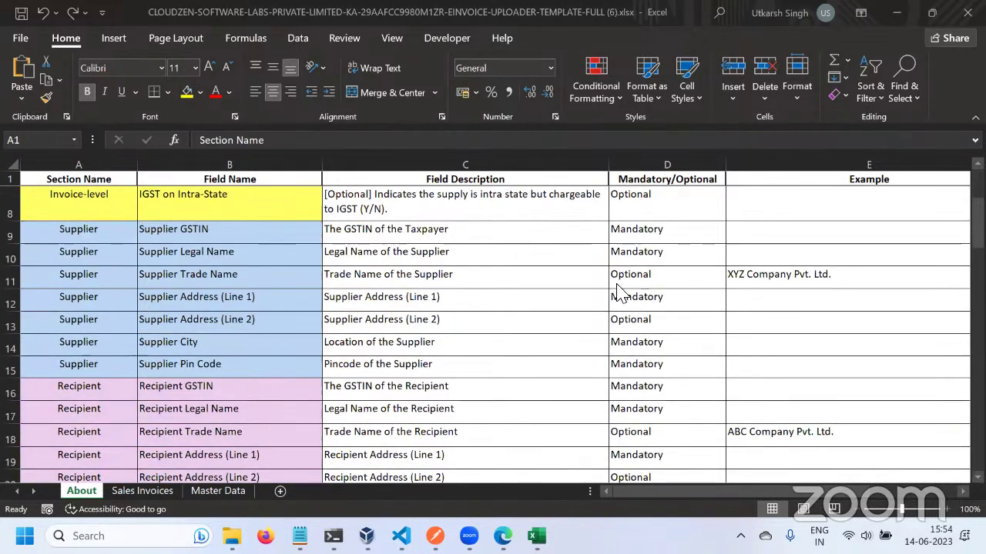
scroll(632, 347, down, 2)
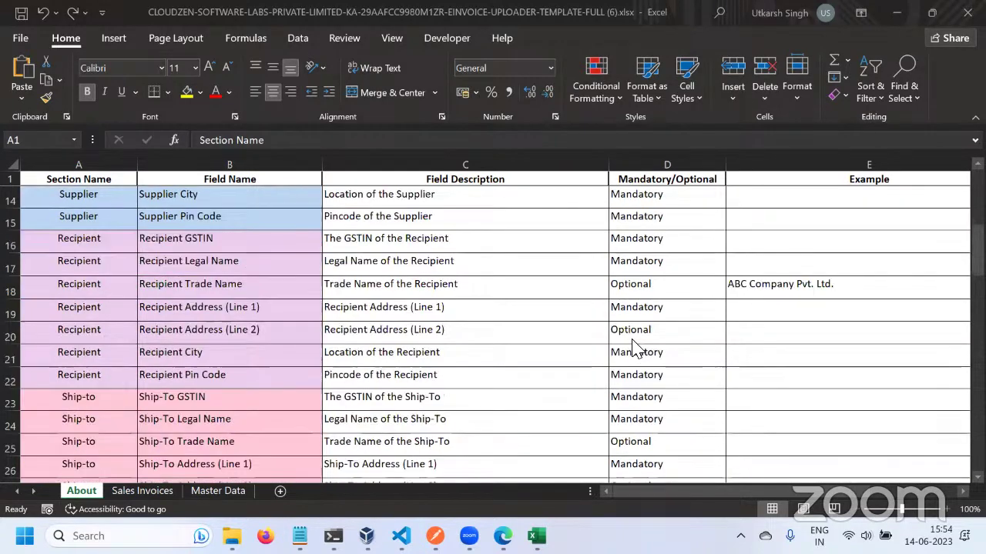
scroll(631, 346, down, 8)
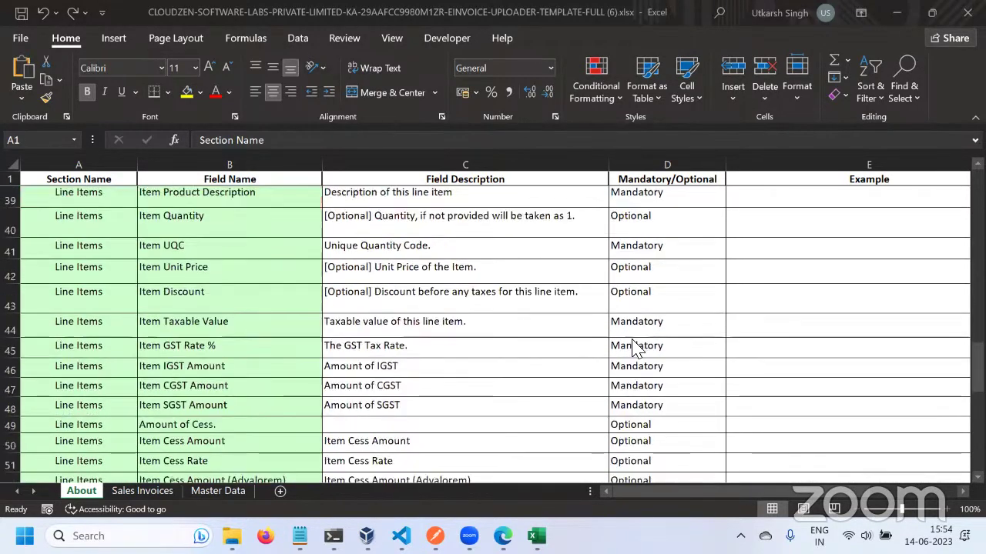
scroll(631, 347, down, 1)
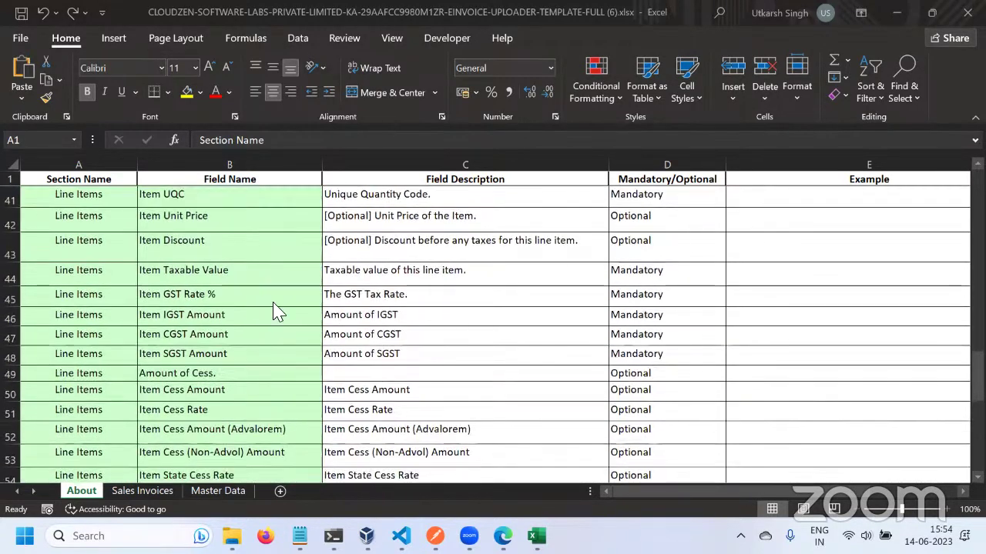
Examine the Sales Invoices entry columns and the Master Data reference codes, widening the Transaction Type column to read its heading.
click(158, 491)
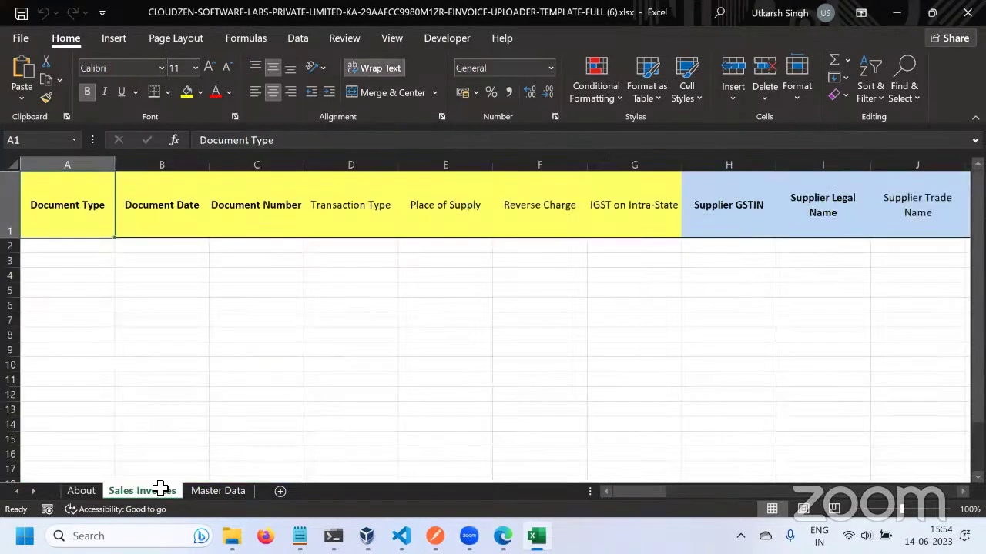
click(94, 244)
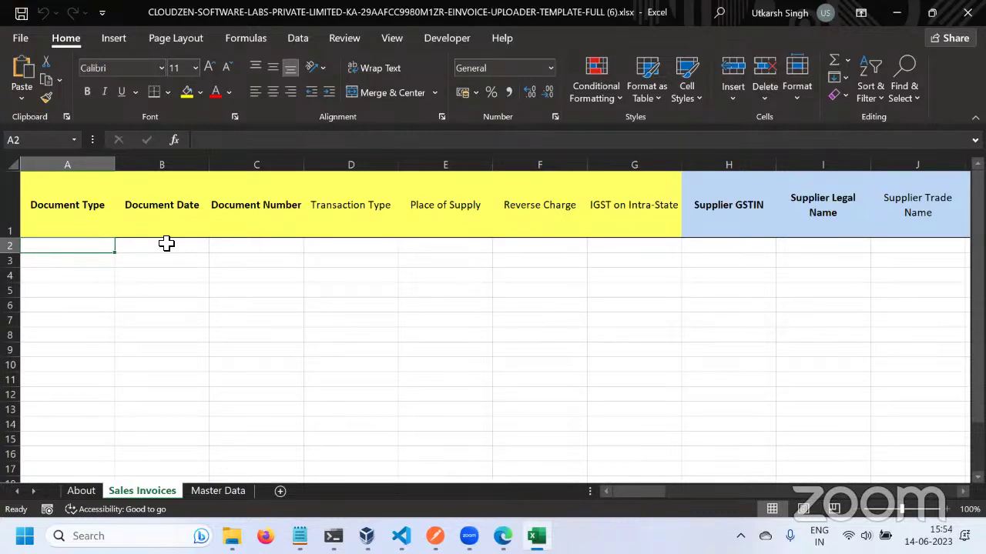
click(226, 490)
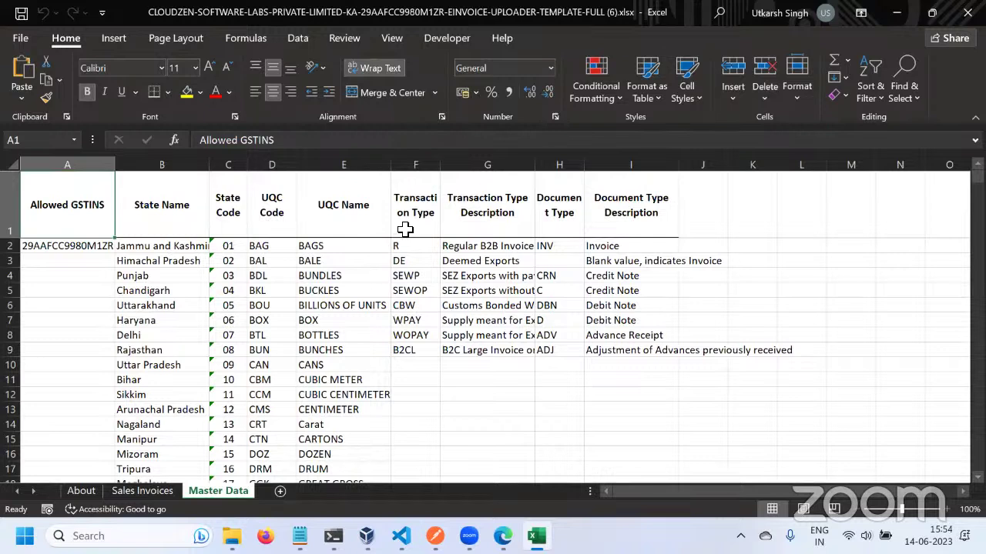
drag(443, 164, 467, 165)
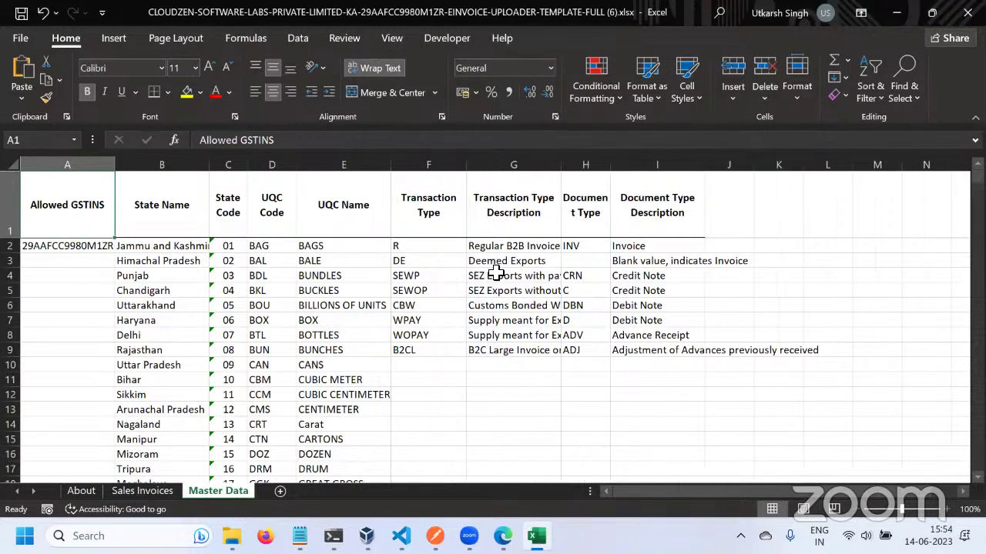
click(456, 246)
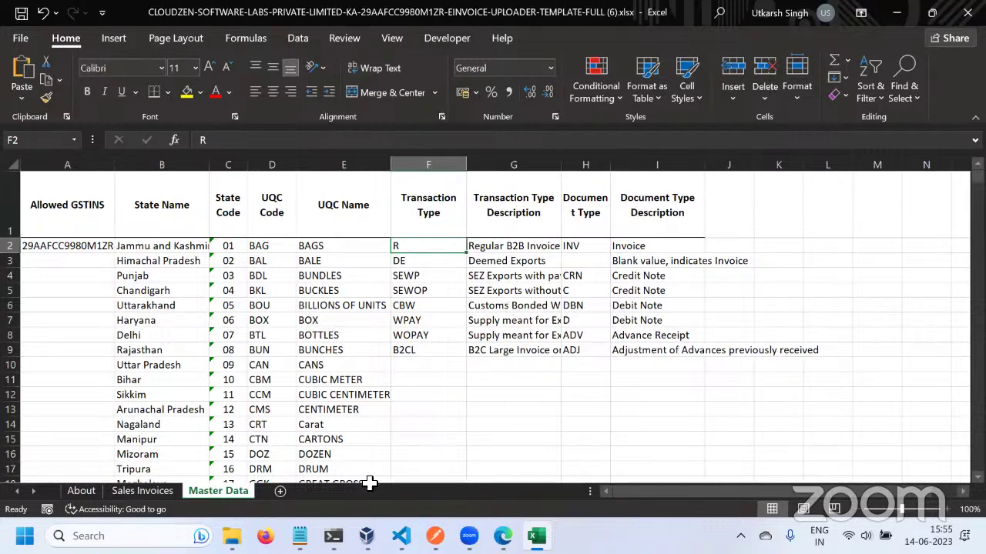
Switch back to the GSTZen page in Edge and upload E-Invoice Demo.xlsx for generating e-invoices.
click(502, 536)
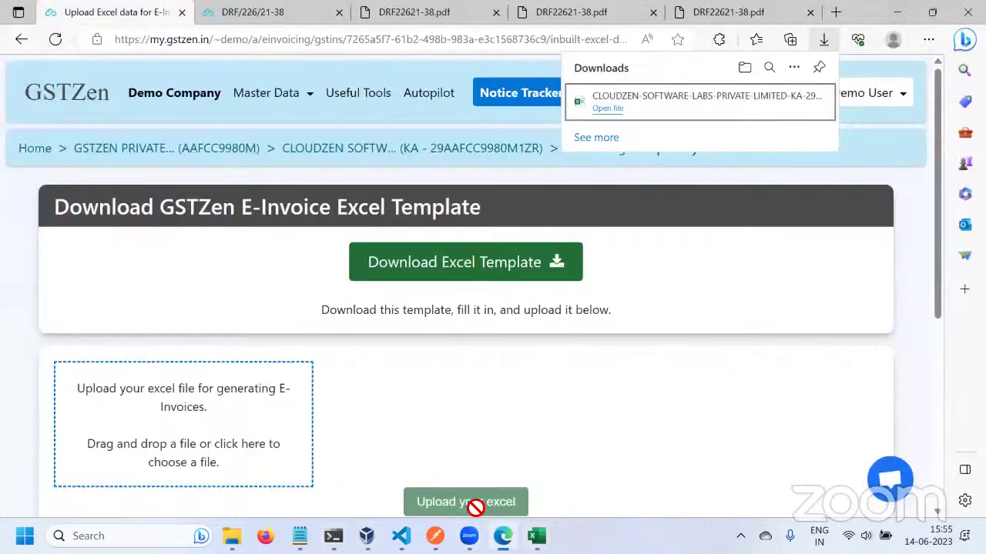
click(222, 446)
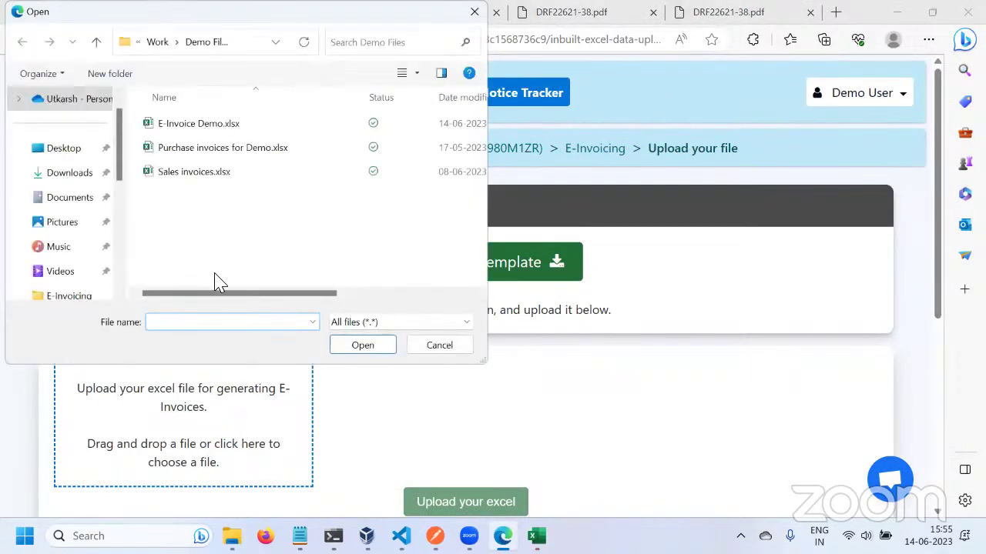
click(217, 127)
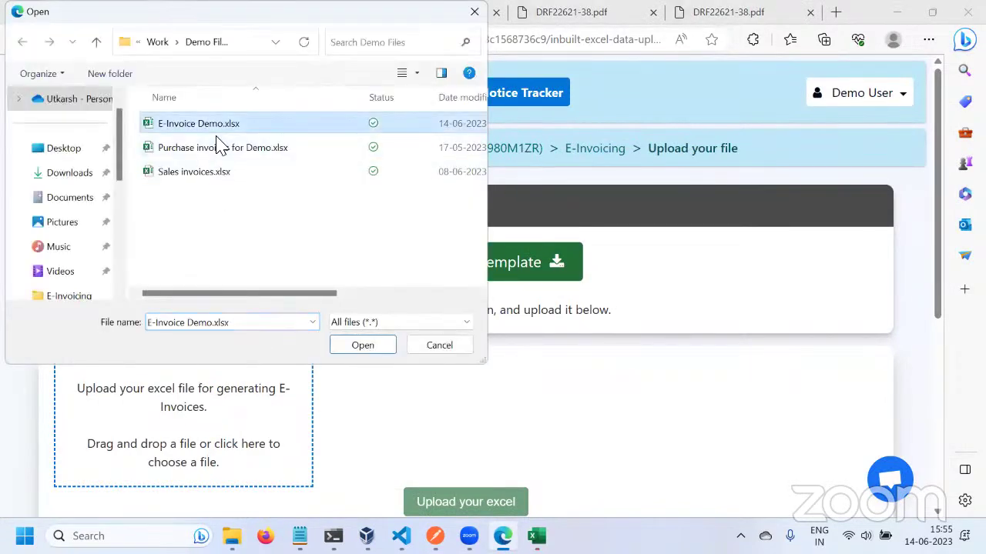
click(357, 348)
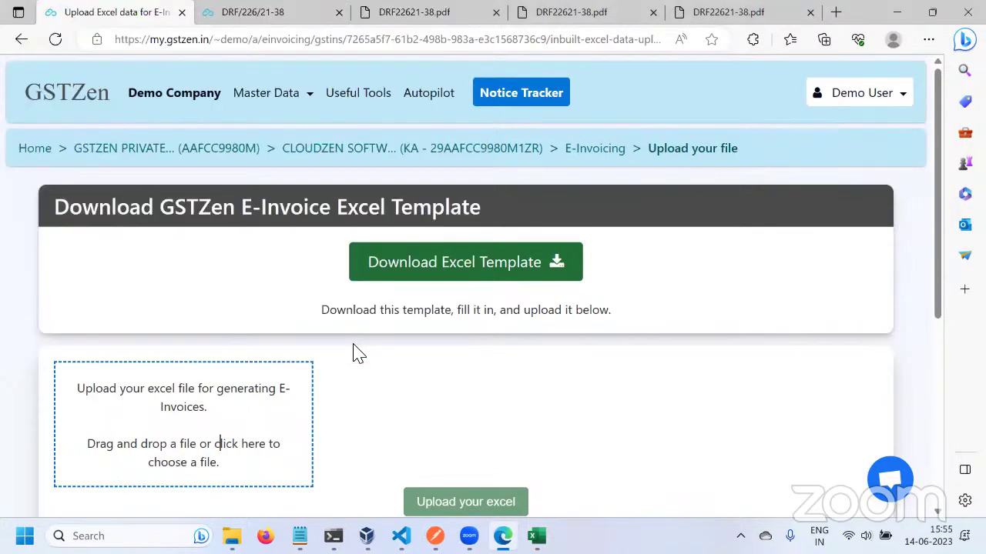
scroll(444, 389, down, 2)
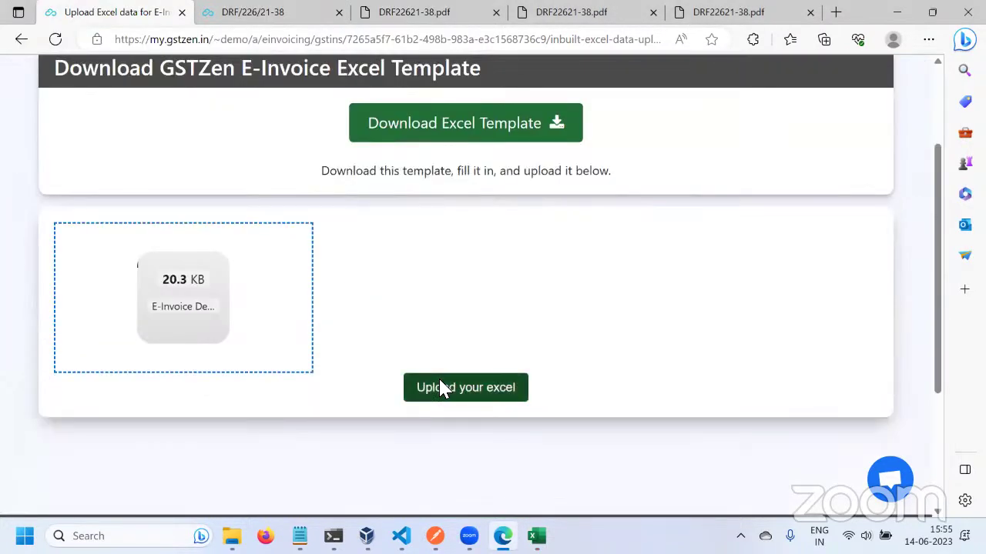
click(444, 389)
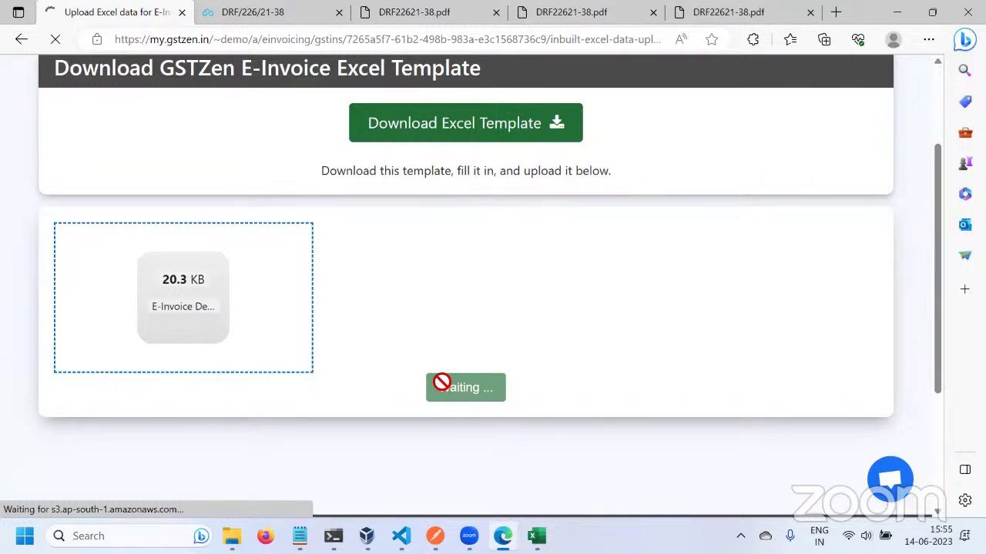
Examine the upload's summary, its reported errors, and the invoice list with its status legend under Review and Create E-Invoices.
scroll(442, 382, up, 3)
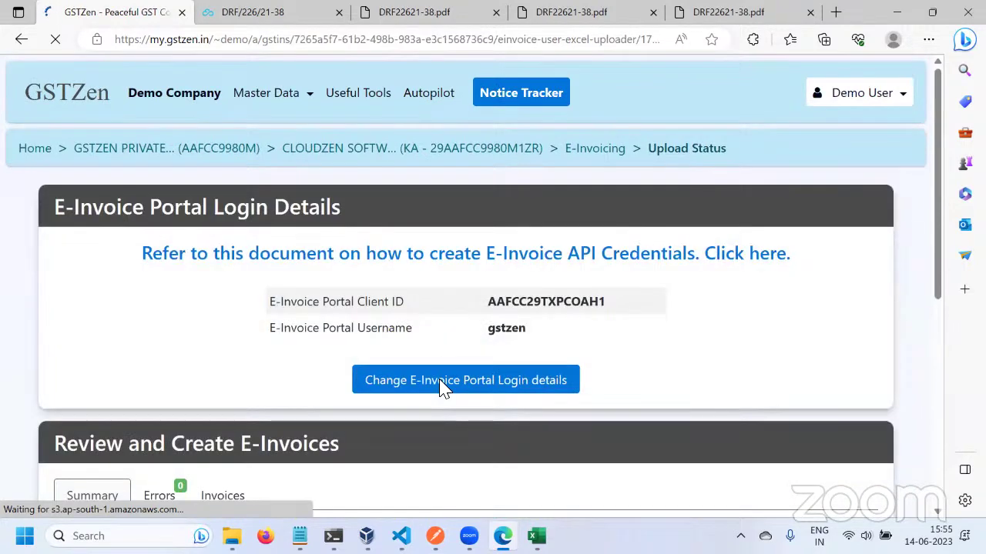
scroll(436, 389, down, 3)
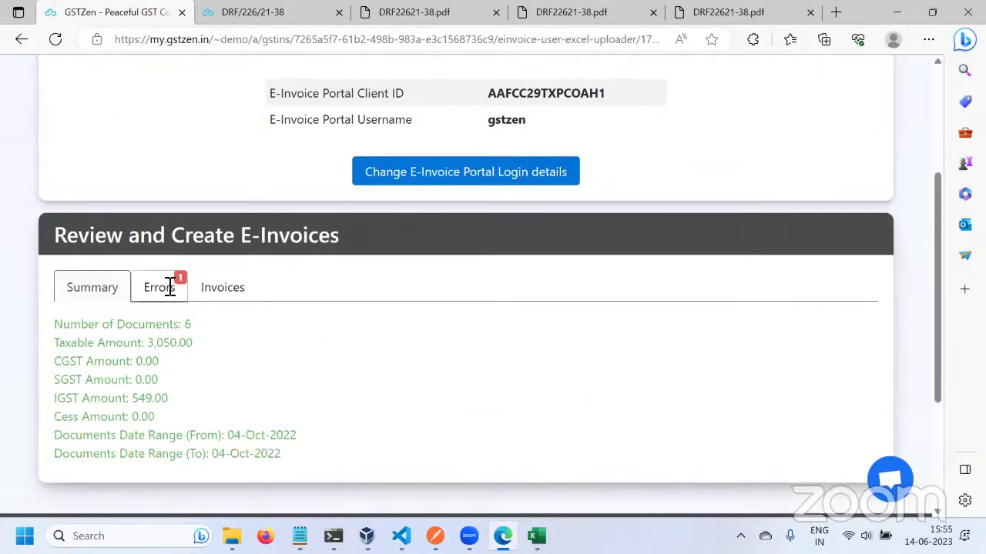
click(170, 287)
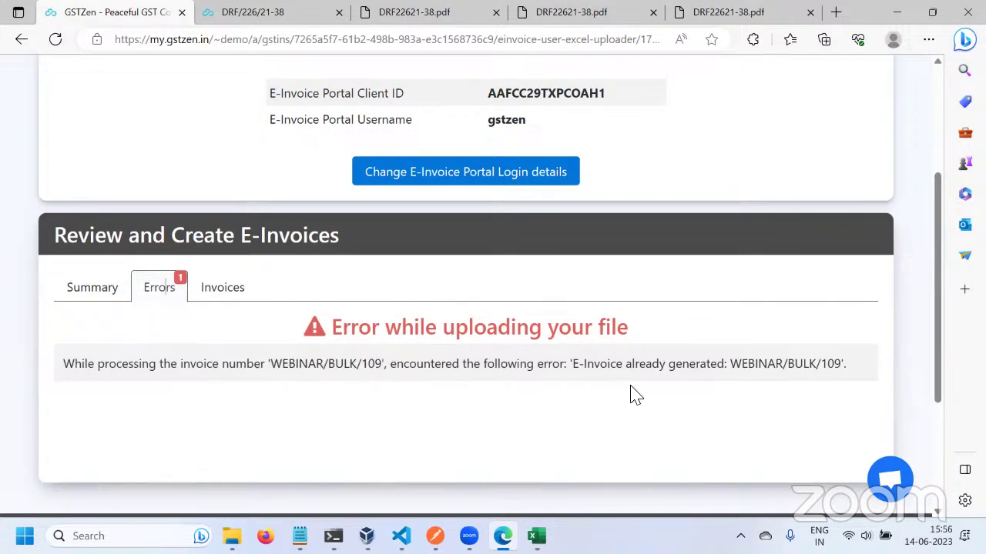
click(223, 287)
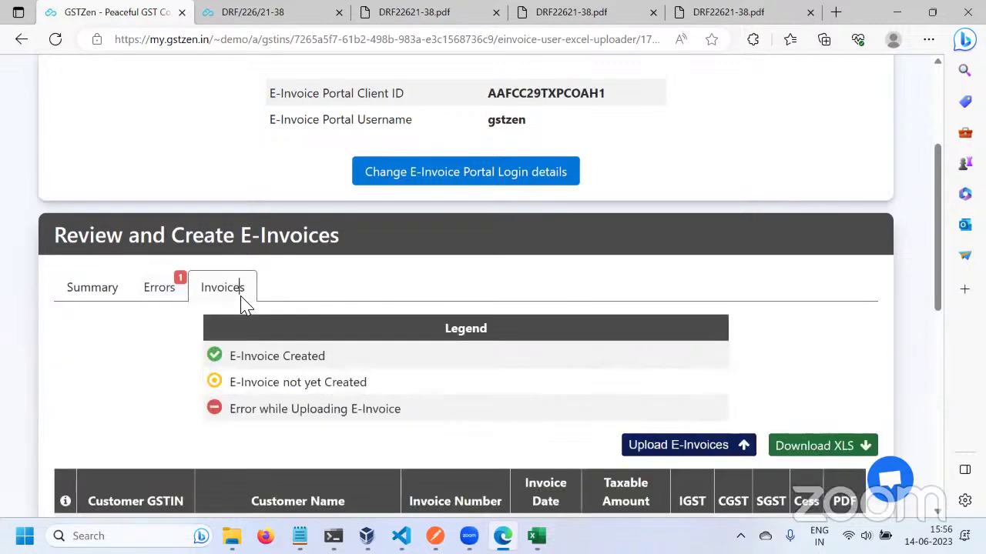
scroll(241, 304, down, 5)
scroll(241, 304, down, 2)
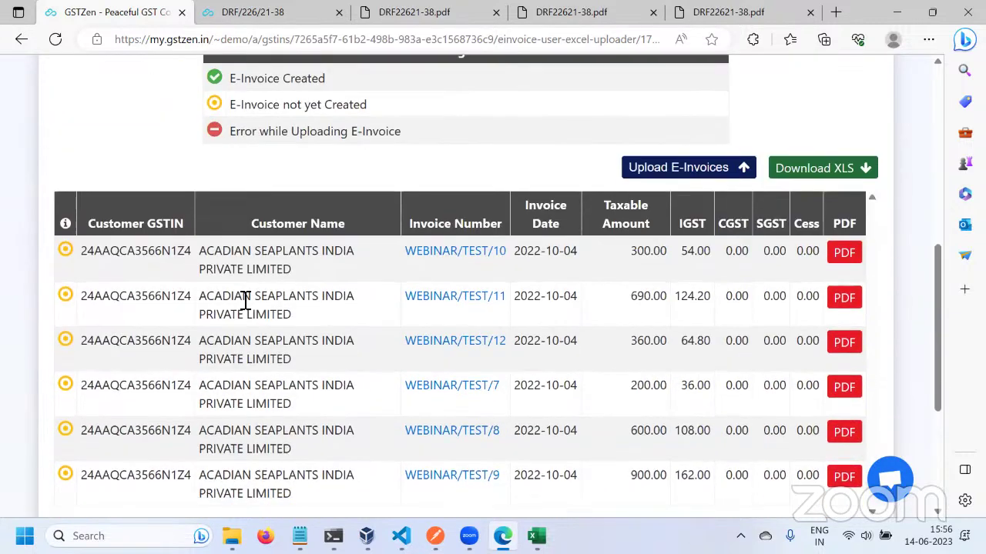
scroll(524, 372, down, 2)
scroll(519, 336, up, 2)
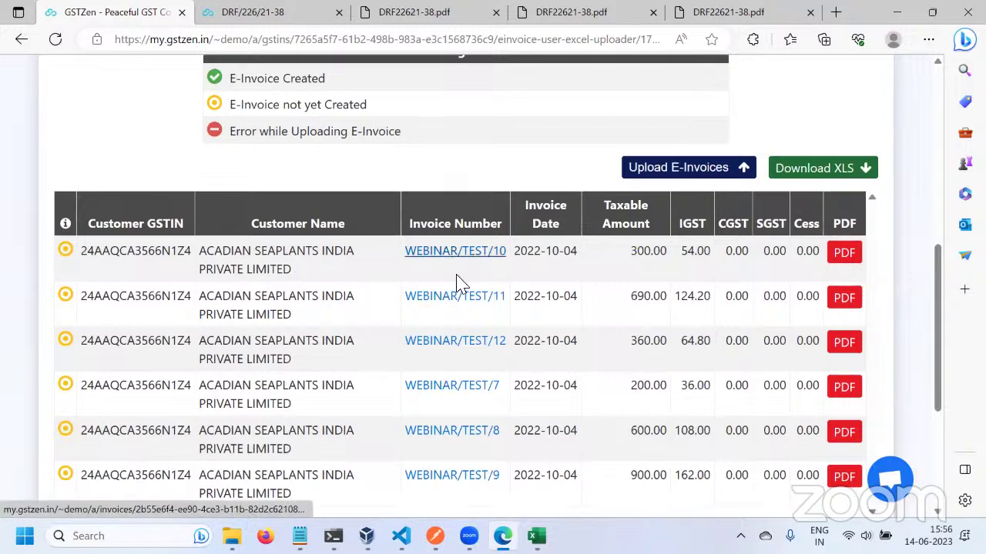
scroll(450, 266, up, 2)
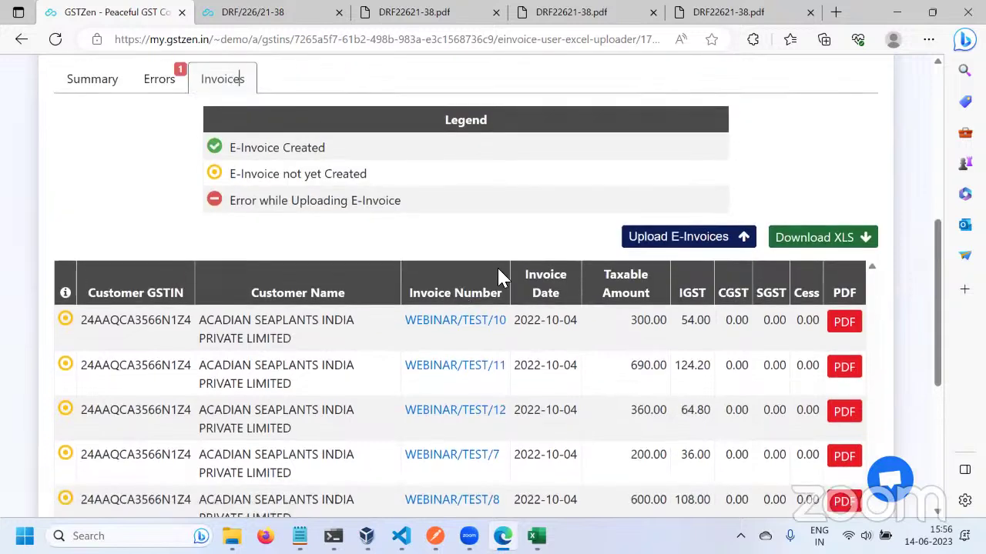
scroll(485, 270, up, 2)
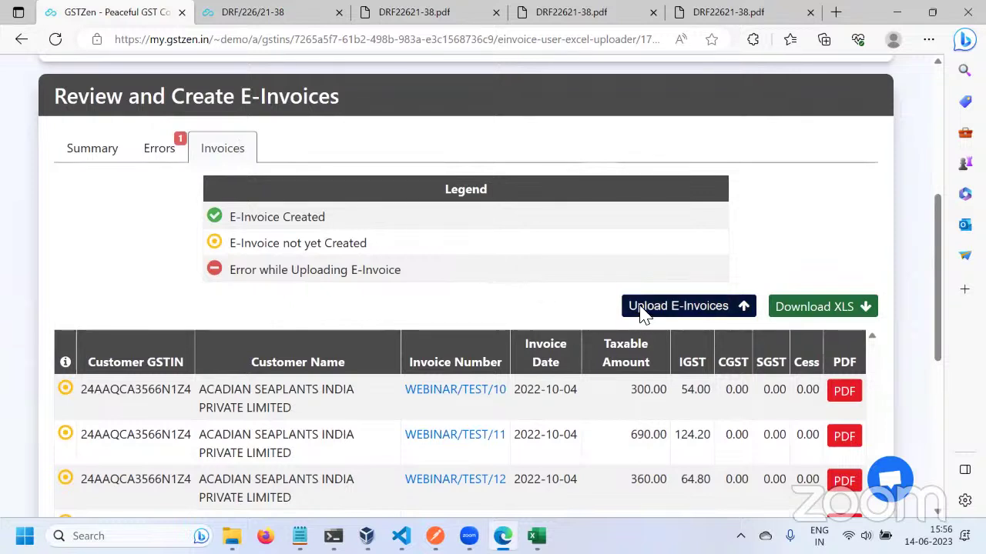
Preview the PDF of invoice WEBINAR/TEST/10, return to the invoice list, and upload the listed invoices to generate their e-invoices.
click(852, 397)
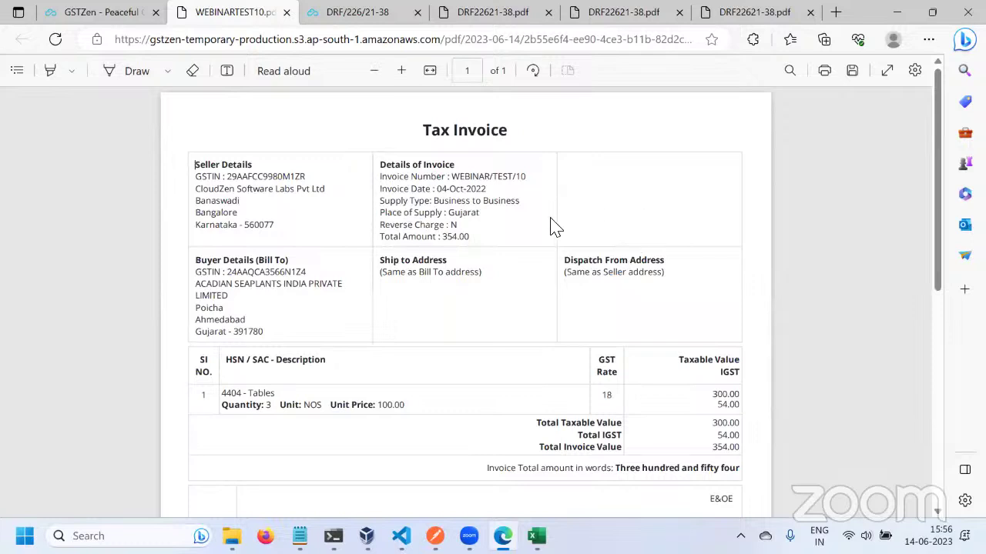
click(105, 16)
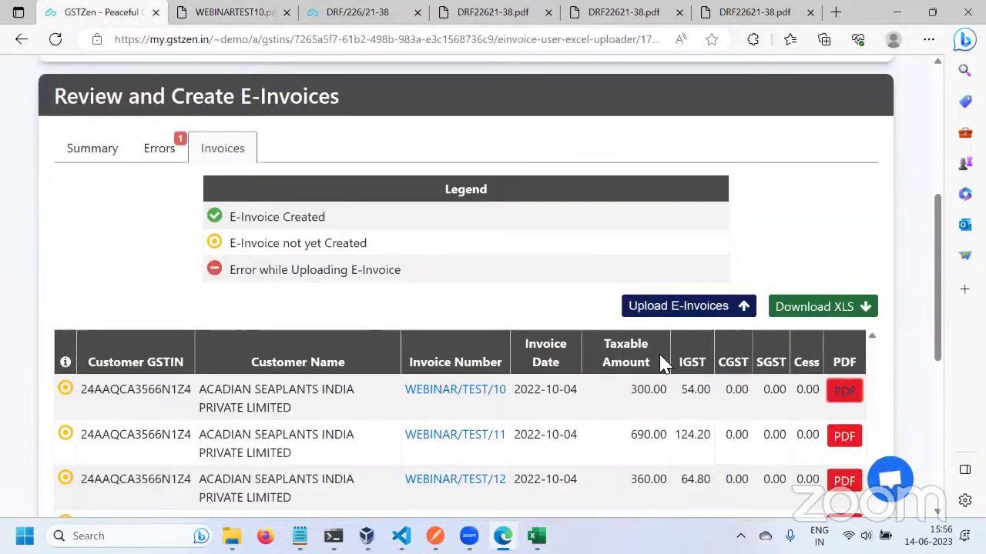
click(685, 306)
click(539, 200)
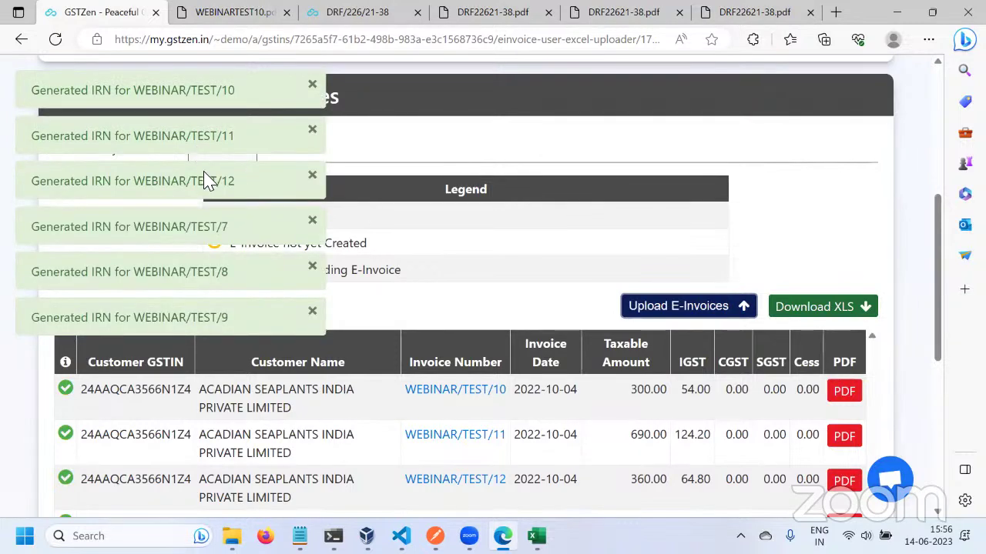
Open invoice WEBINAR/TEST/10, view its generated e-invoice PDF, and return to the invoice page.
click(445, 391)
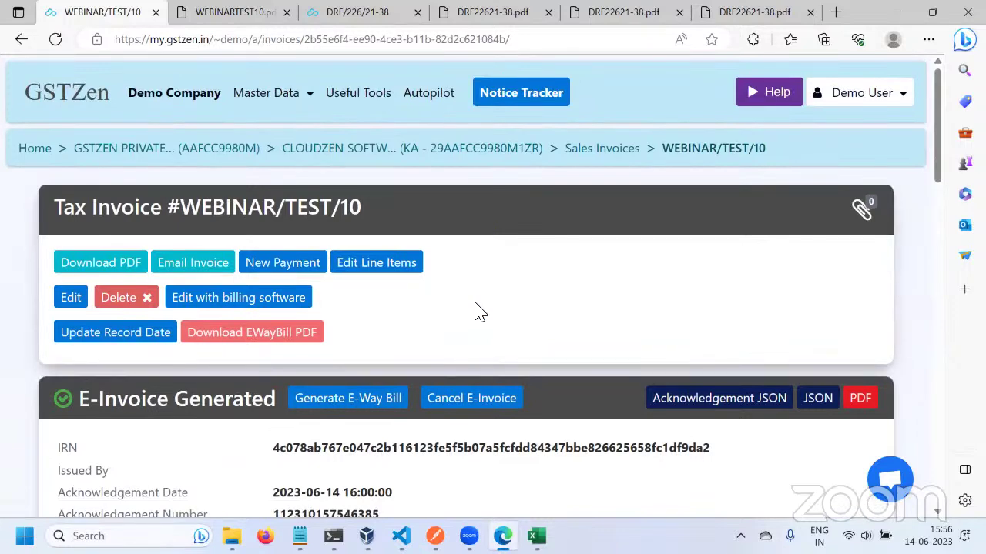
scroll(475, 310, down, 1)
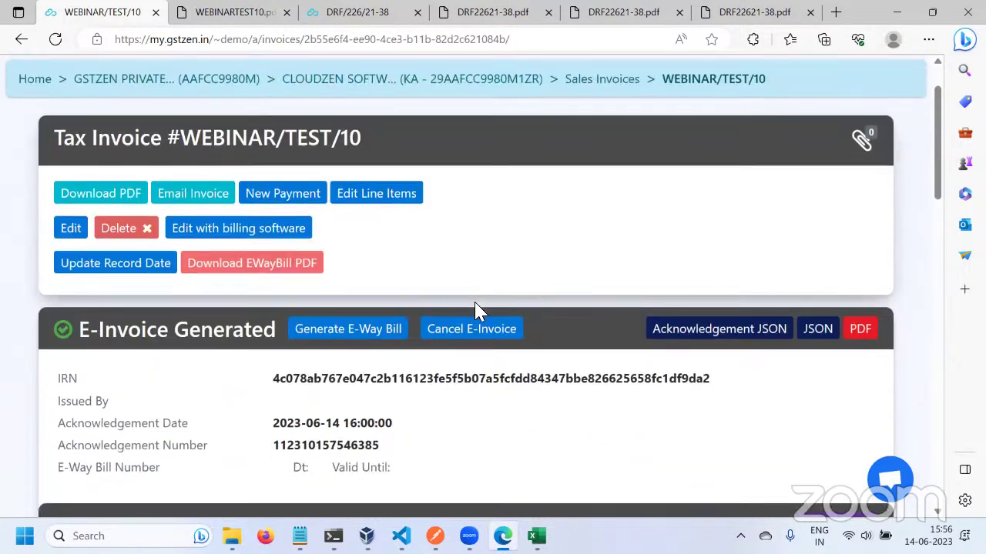
click(859, 329)
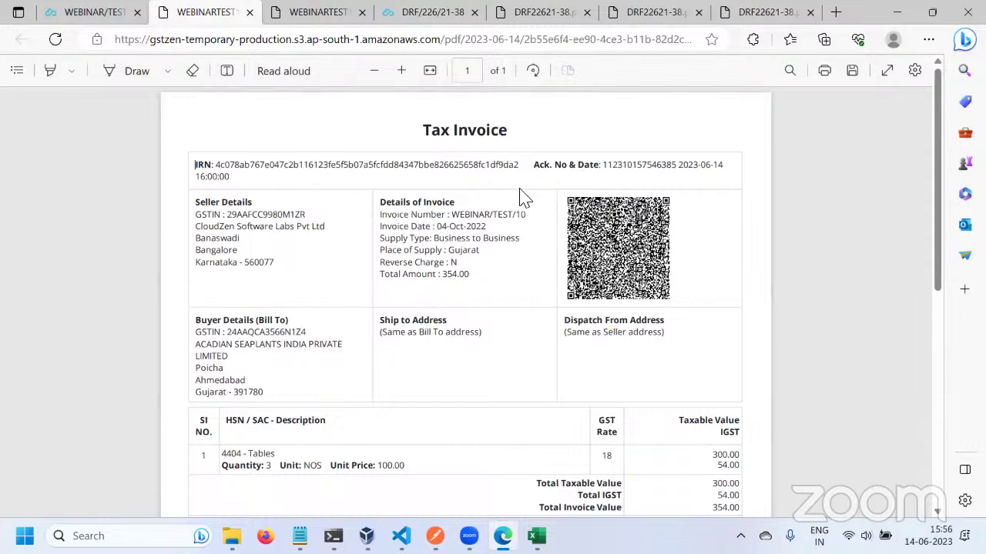
click(110, 13)
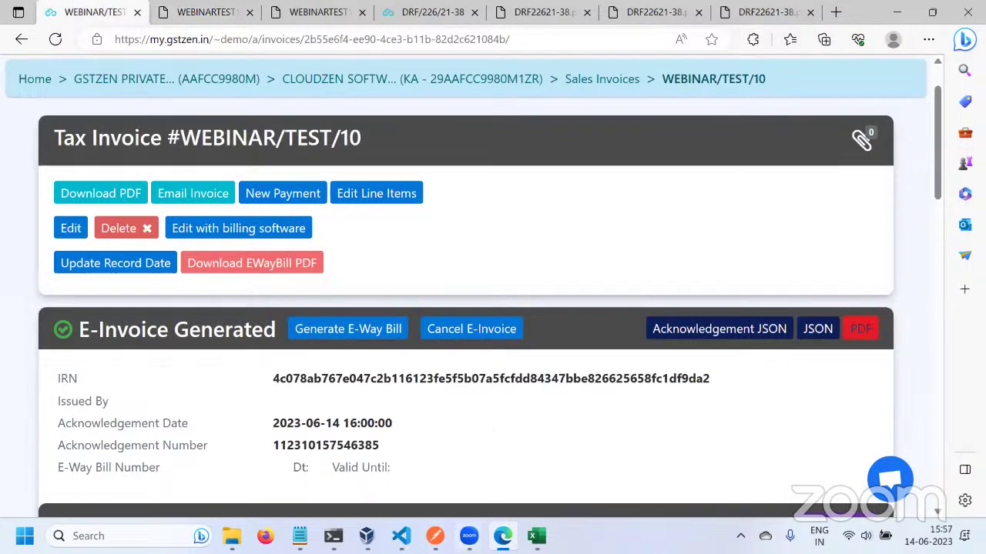
Switch to Postman and open the JSON body of the E-invoice create request.
click(502, 533)
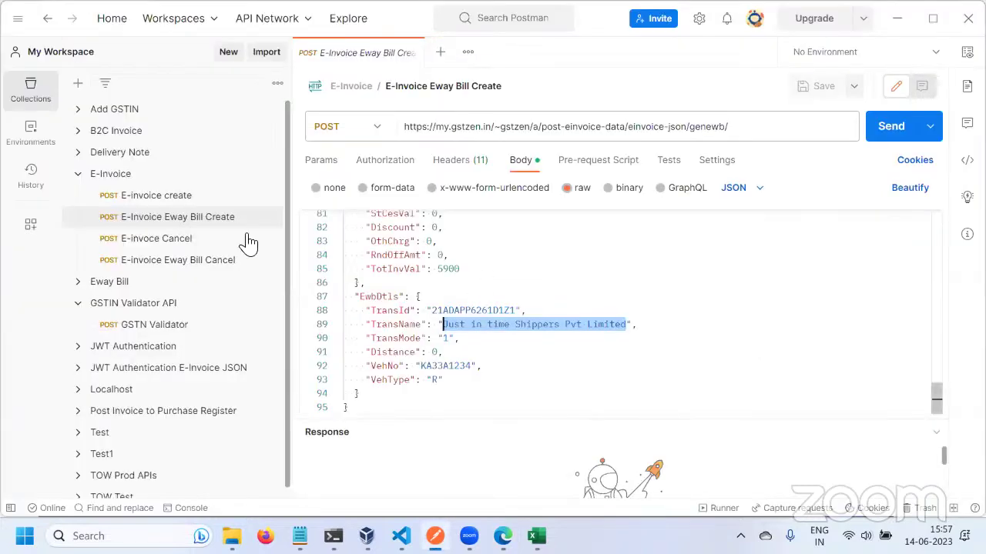
click(221, 202)
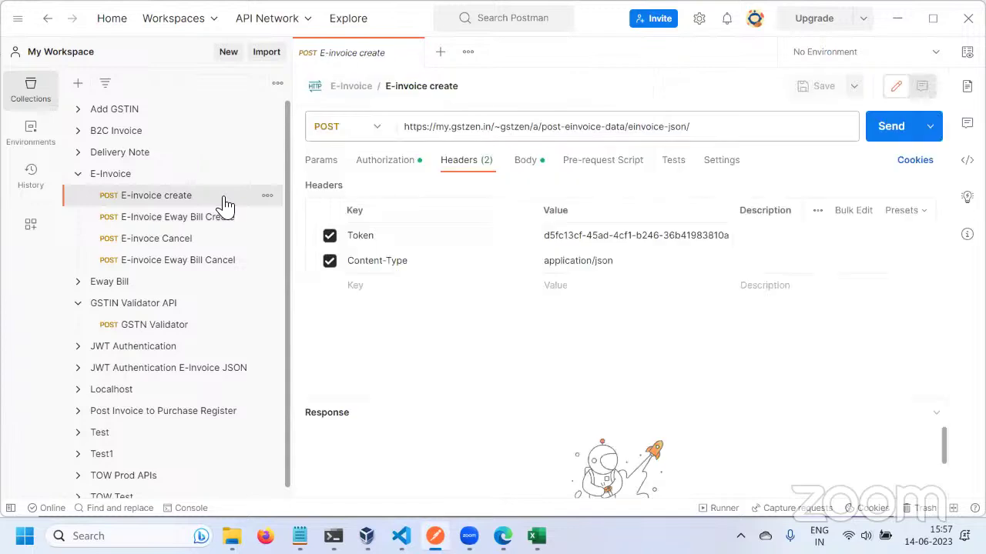
click(536, 170)
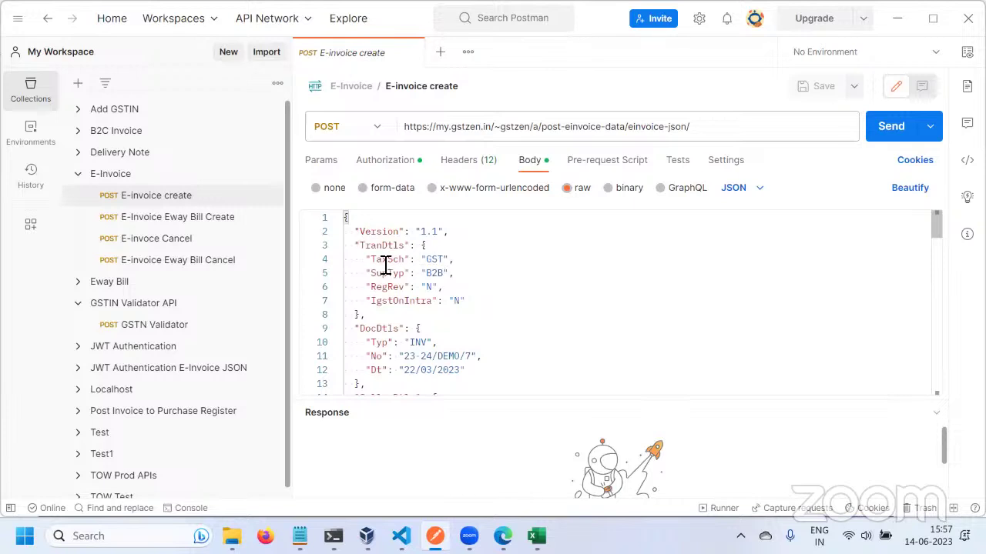
Examine the request body from document, seller, dispatch and shipping details to items and value totals, and check the request headers.
scroll(433, 280, down, 2)
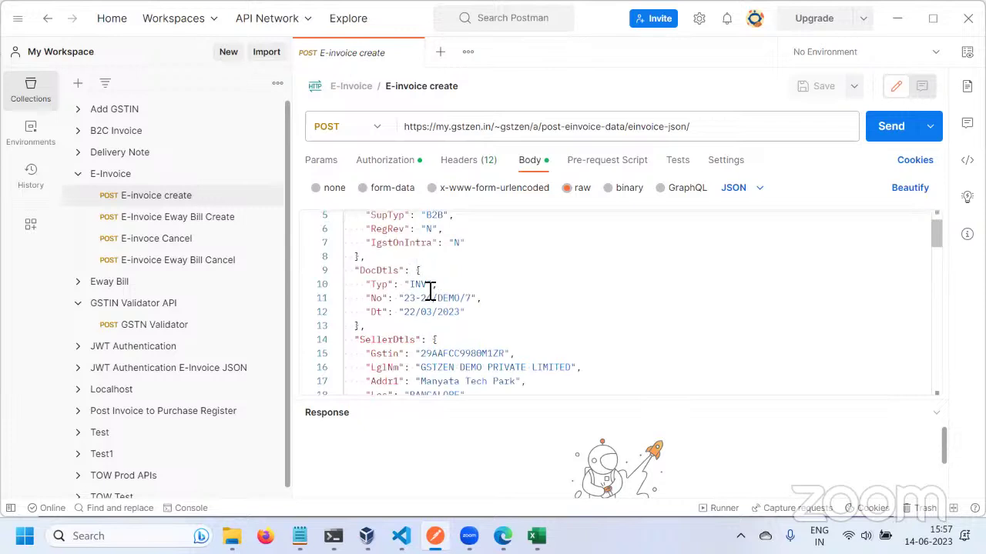
scroll(431, 304, down, 5)
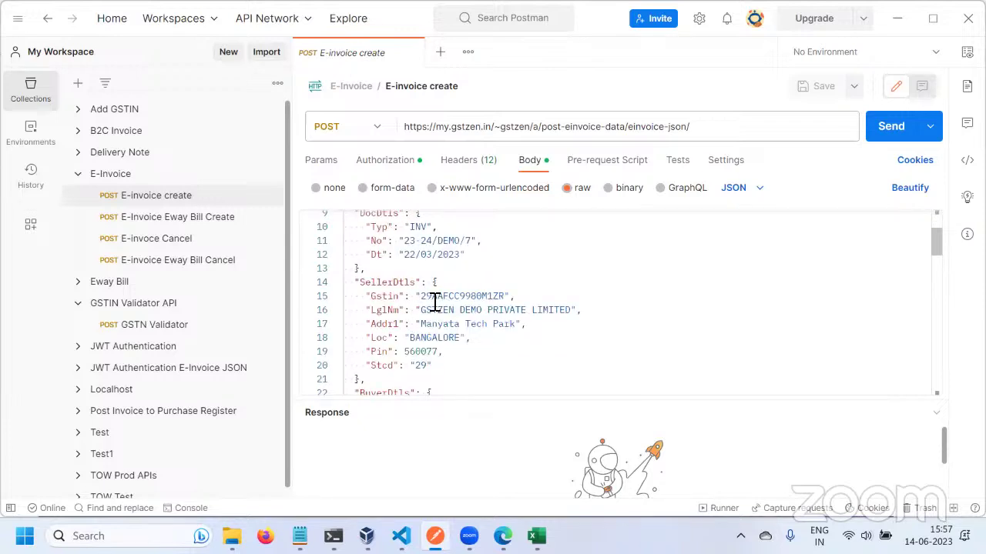
scroll(433, 302, down, 6)
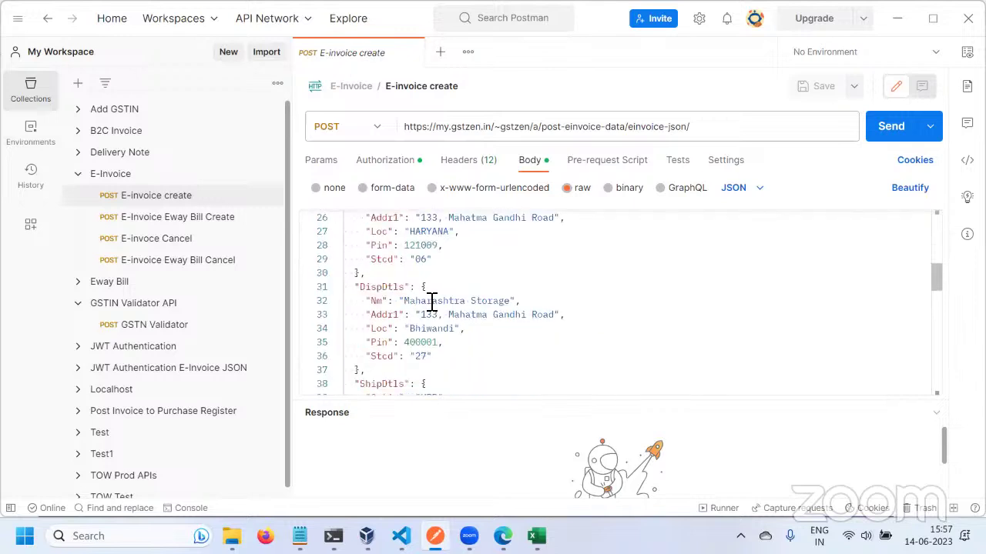
scroll(434, 303, down, 5)
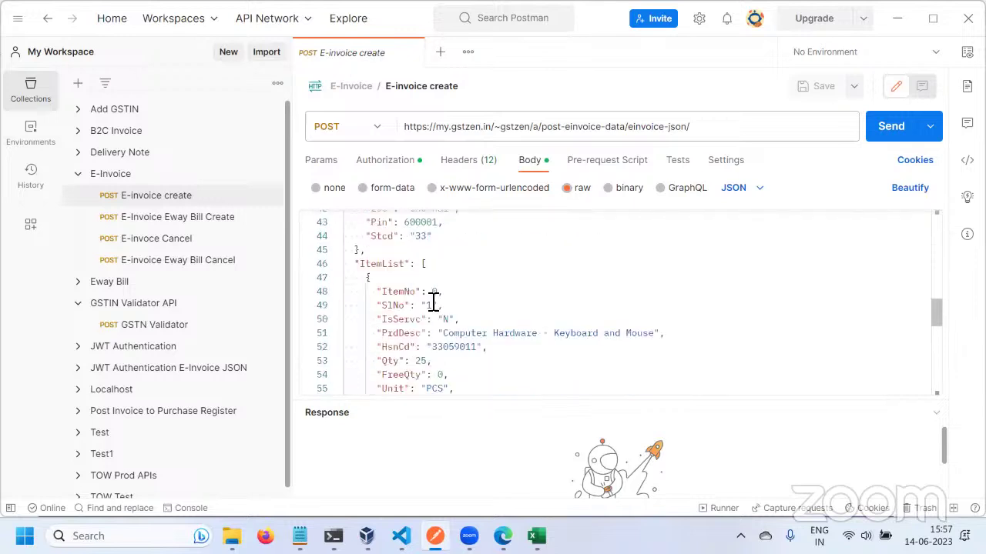
scroll(436, 307, down, 10)
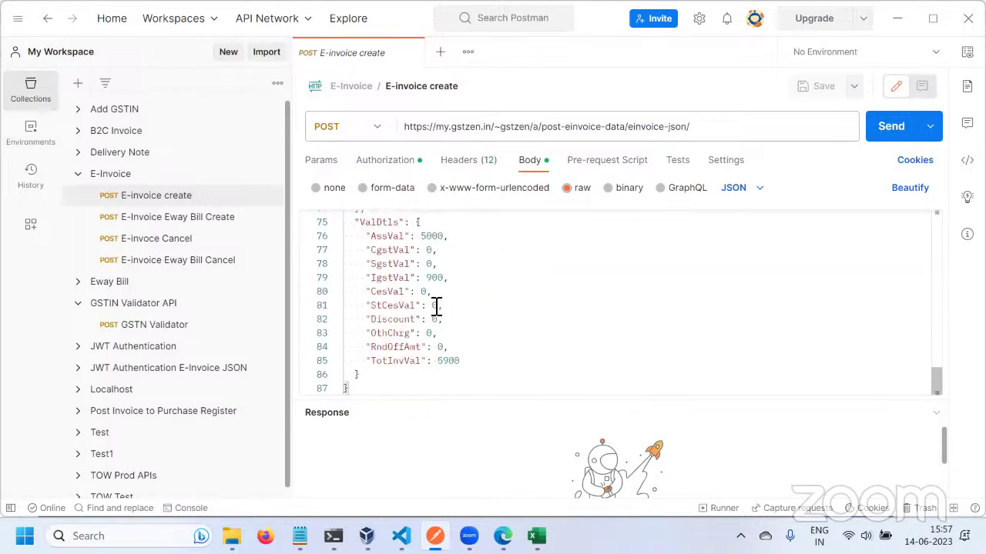
scroll(436, 306, up, 20)
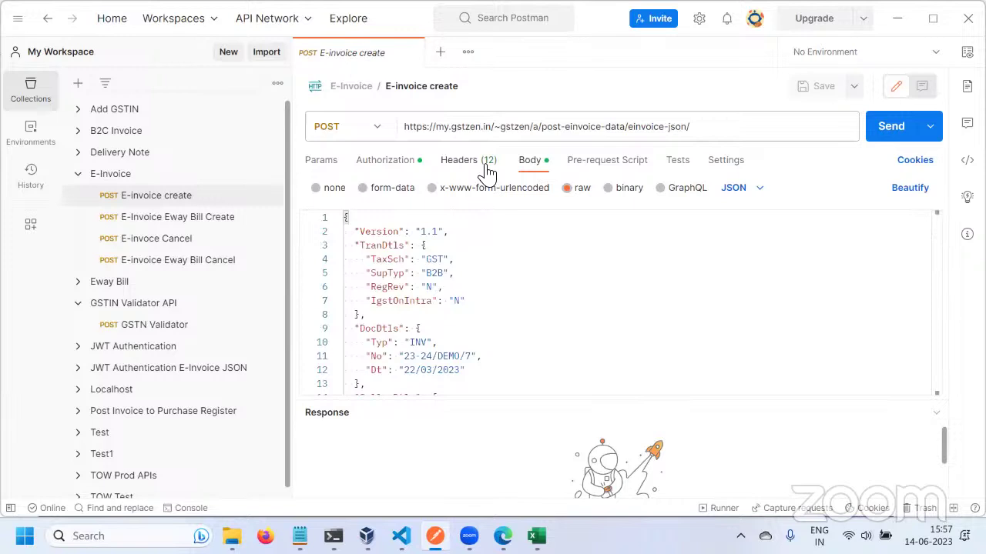
click(486, 171)
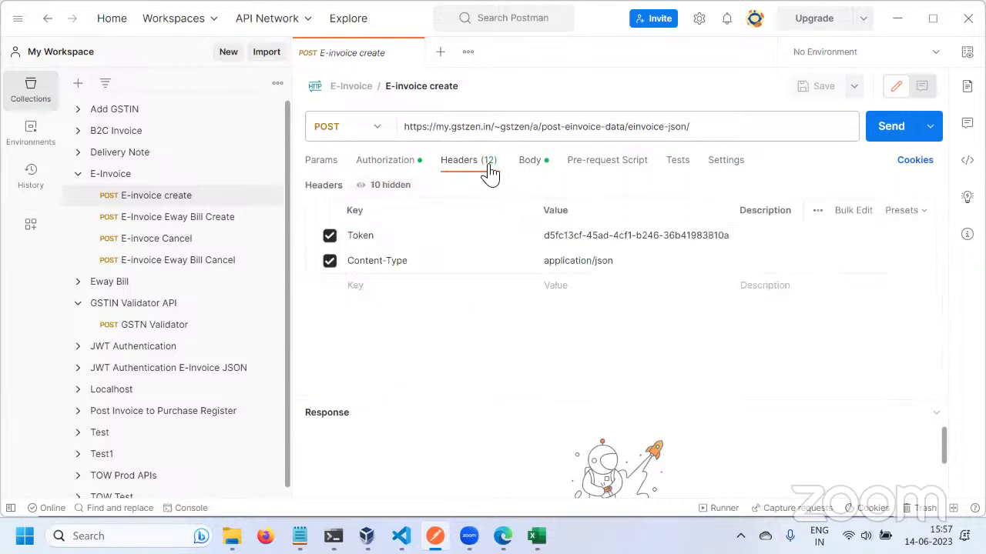
click(531, 171)
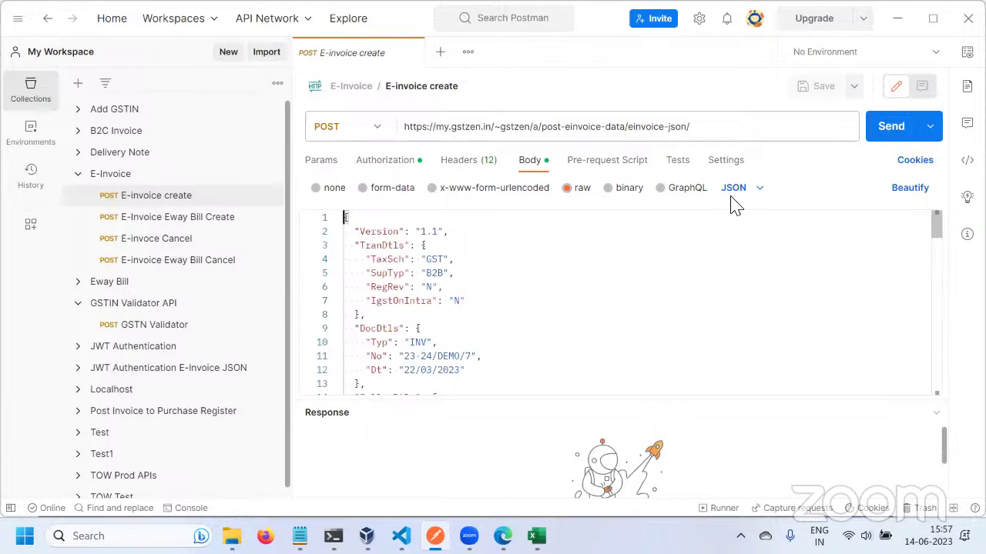
Send the E-invoice create request with its existing invoice number and enlarge the response area.
click(874, 135)
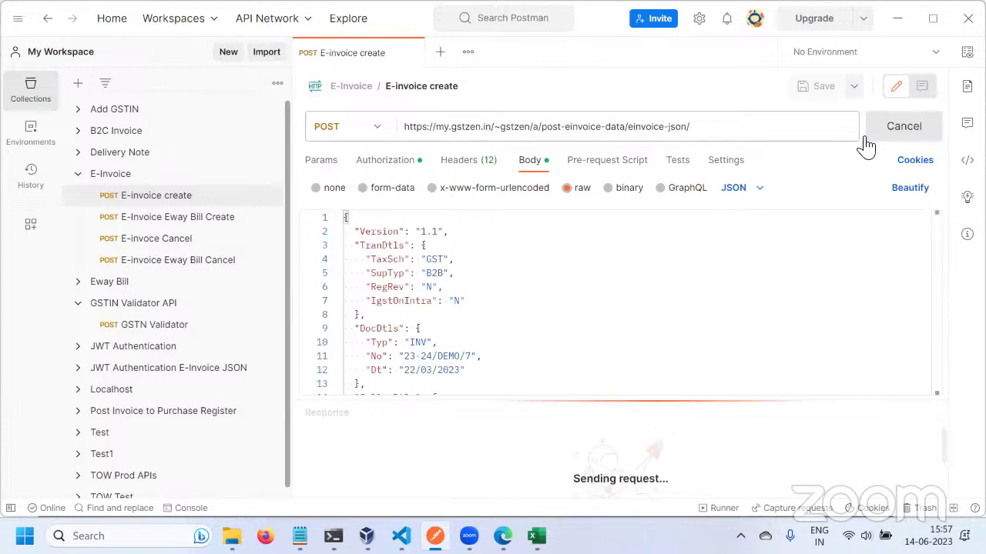
drag(577, 396, 585, 347)
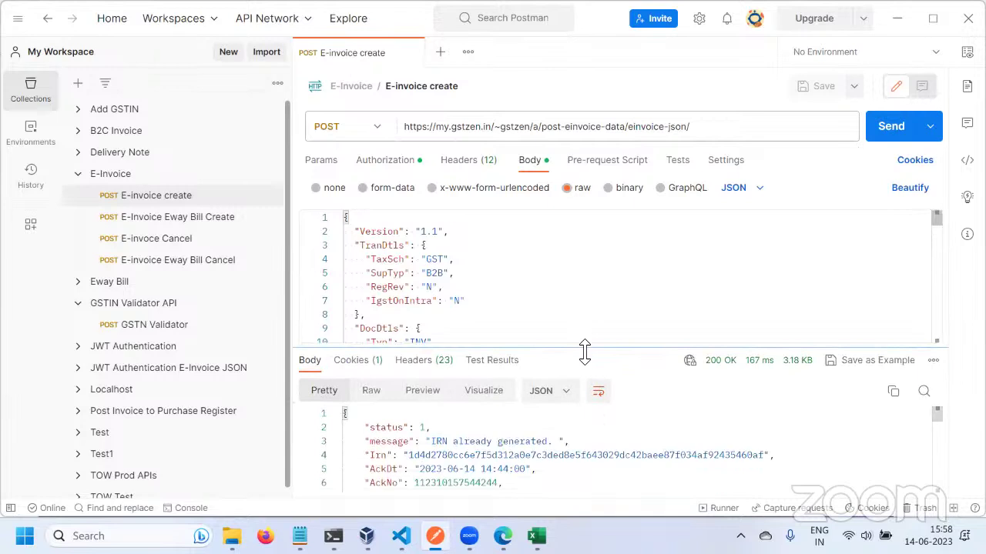
Set the invoice number under DocDtls to 23-24/DEMO/8 and send the request again.
scroll(466, 300, down, 2)
click(473, 302)
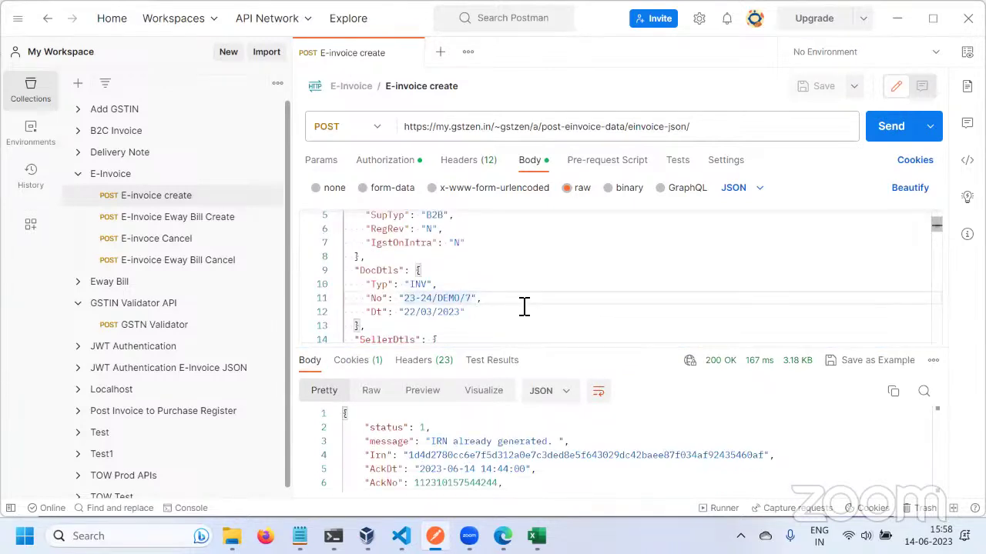
key(BackSpace)
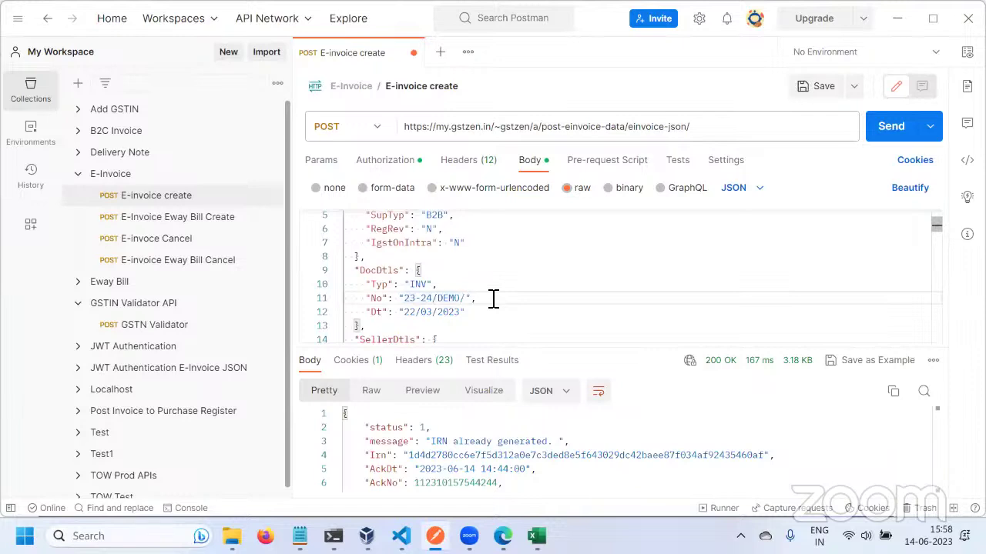
text(8)
key(ctrl+Return)
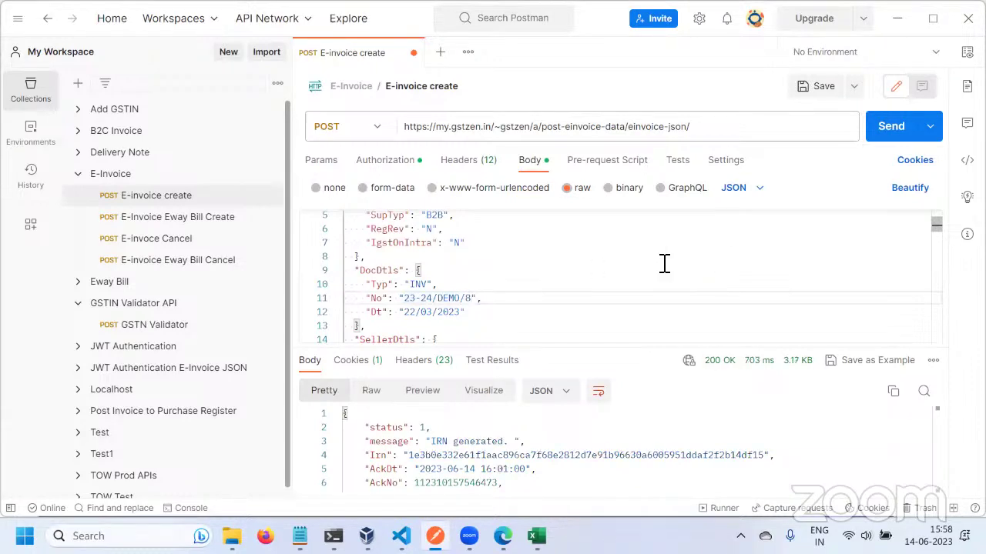
Enlarge the response area and examine the returned IRN, acknowledgement details, signed QR code and signed invoice.
drag(619, 354, 621, 292)
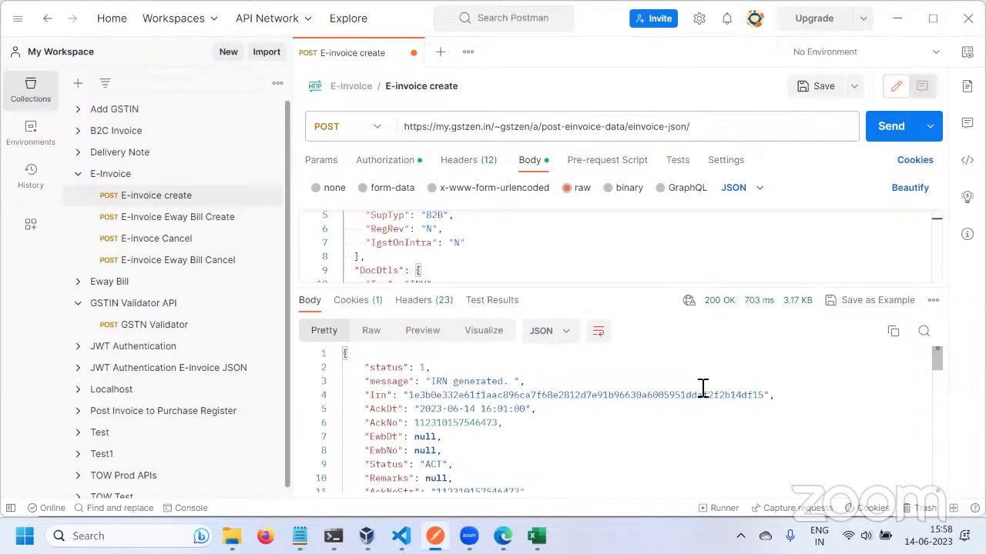
scroll(514, 404, down, 1)
scroll(493, 402, up, 1)
scroll(447, 408, down, 1)
scroll(451, 409, down, 2)
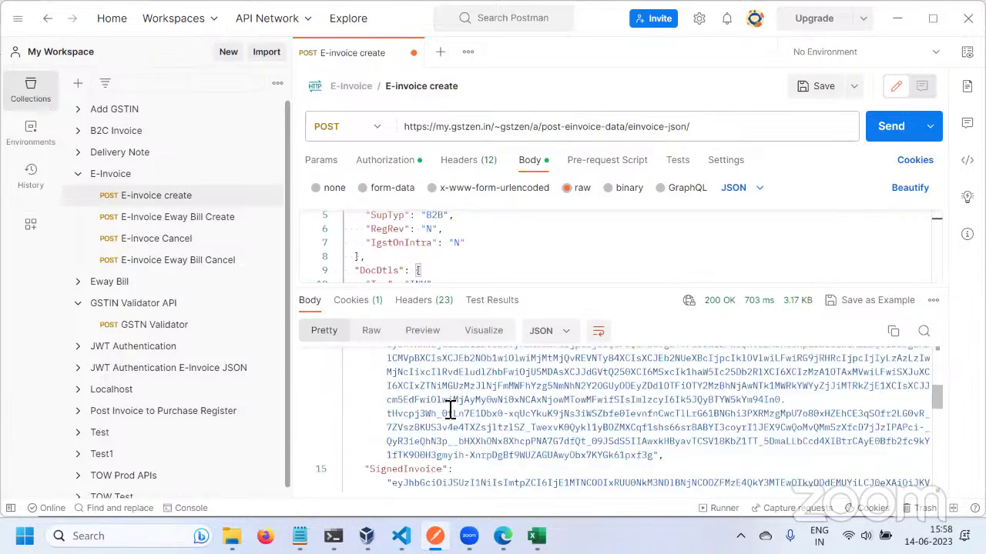
scroll(431, 413, up, 1)
scroll(443, 421, down, 3)
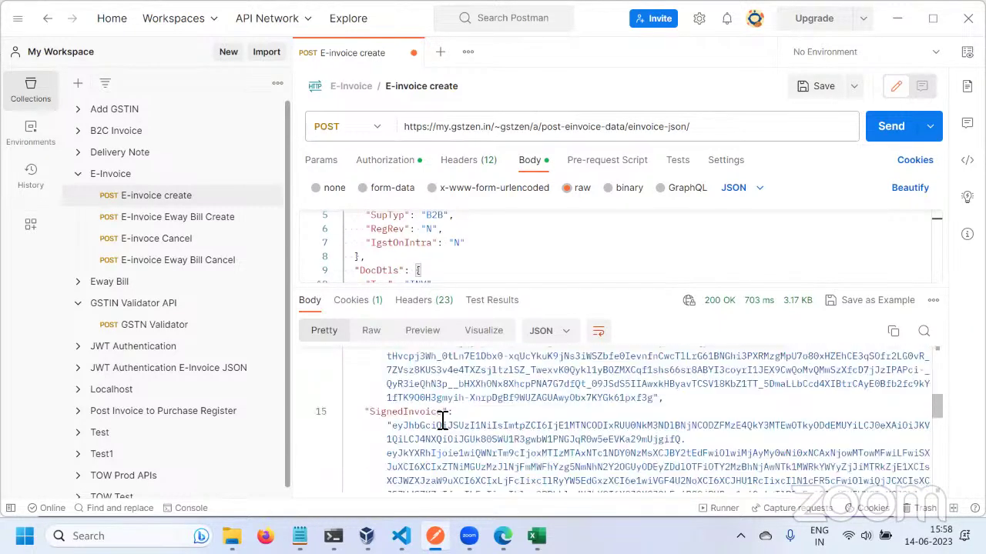
scroll(468, 422, up, 2)
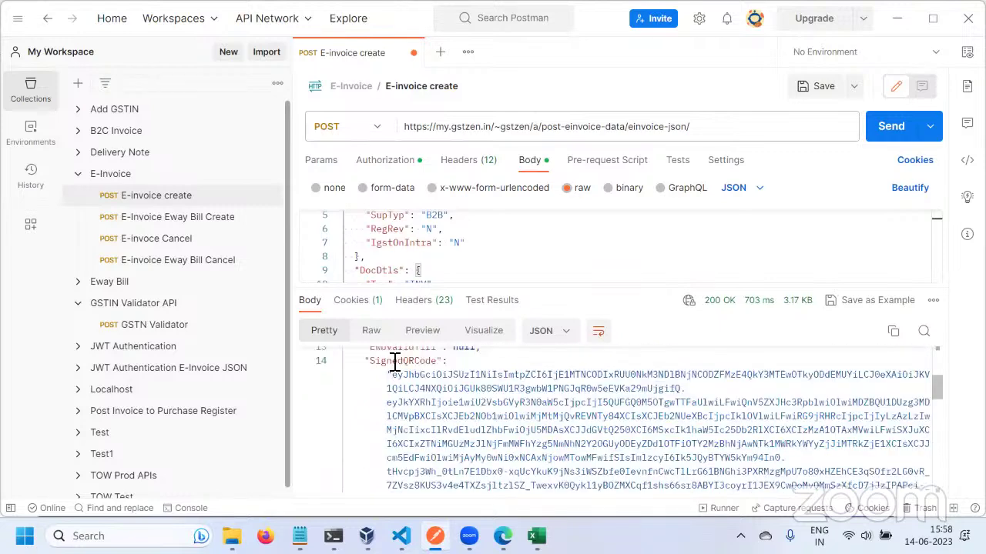
Go through the rest of the E-invoice create response and select the InvoicePdfUrl path for copying.
scroll(563, 409, down, 3)
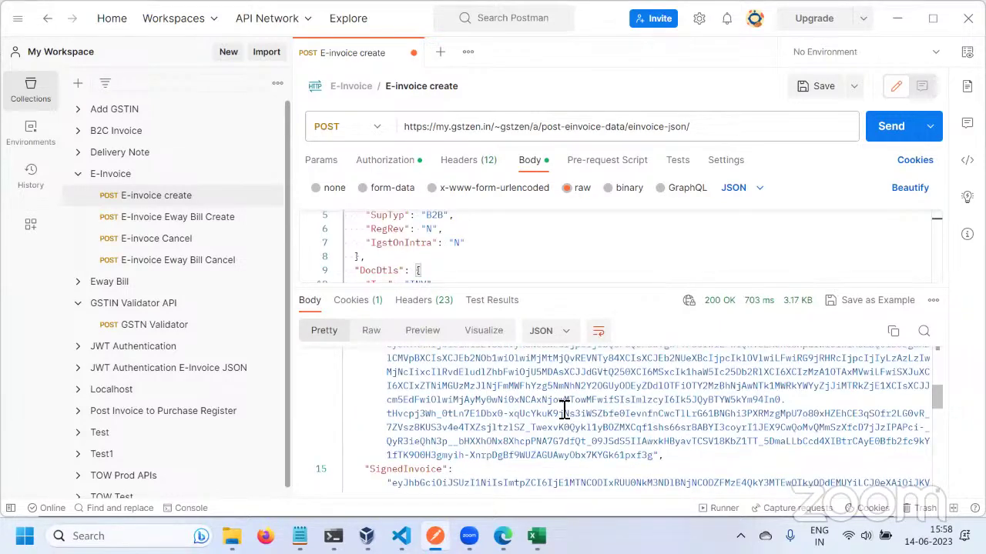
scroll(564, 411, down, 4)
scroll(564, 410, down, 8)
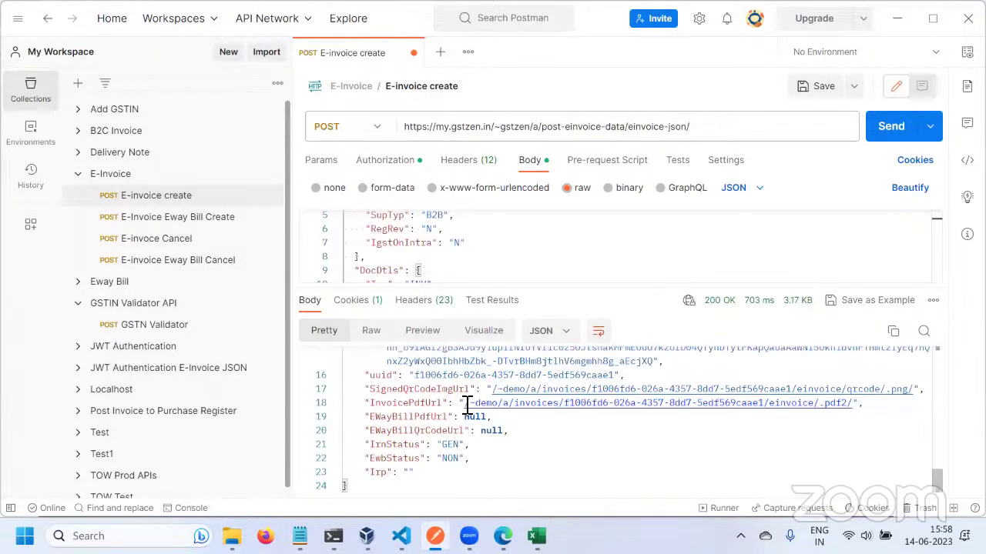
drag(466, 402, 853, 403)
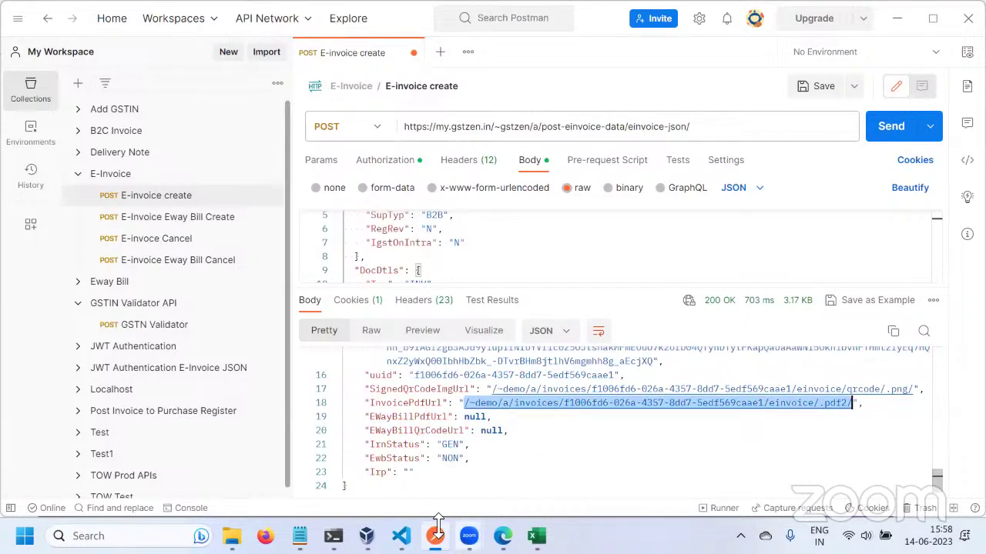
Switch to Microsoft Edge and open a new tab ready for a web address.
click(502, 536)
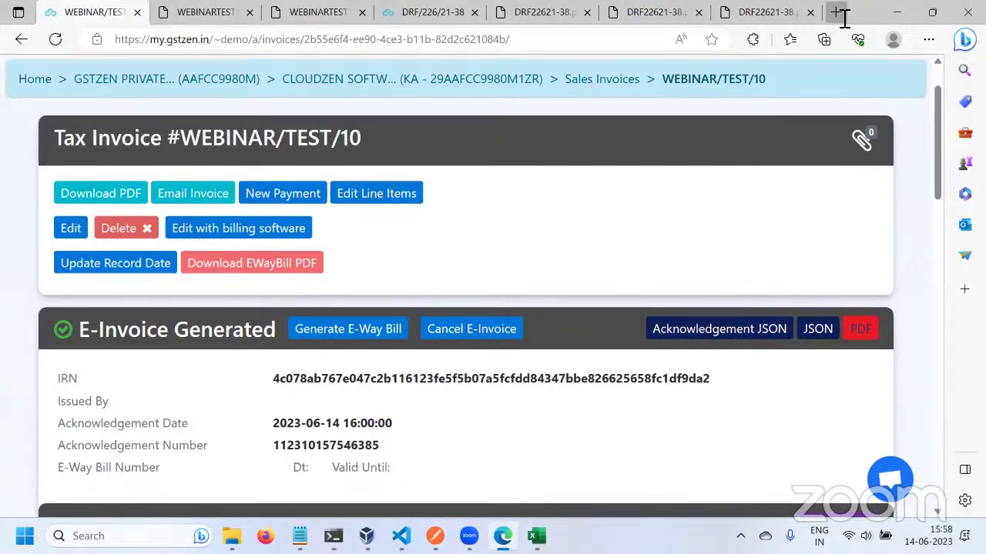
click(839, 13)
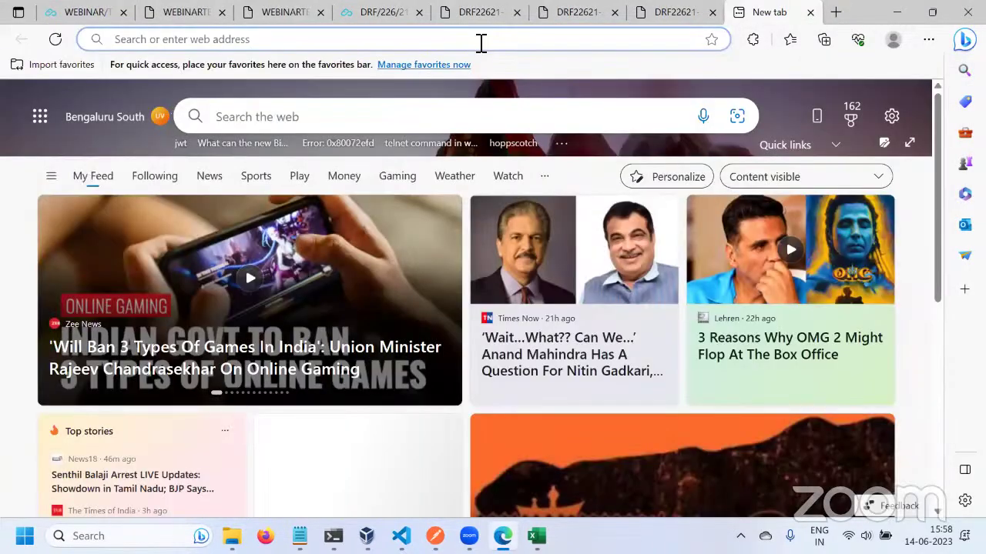
click(481, 39)
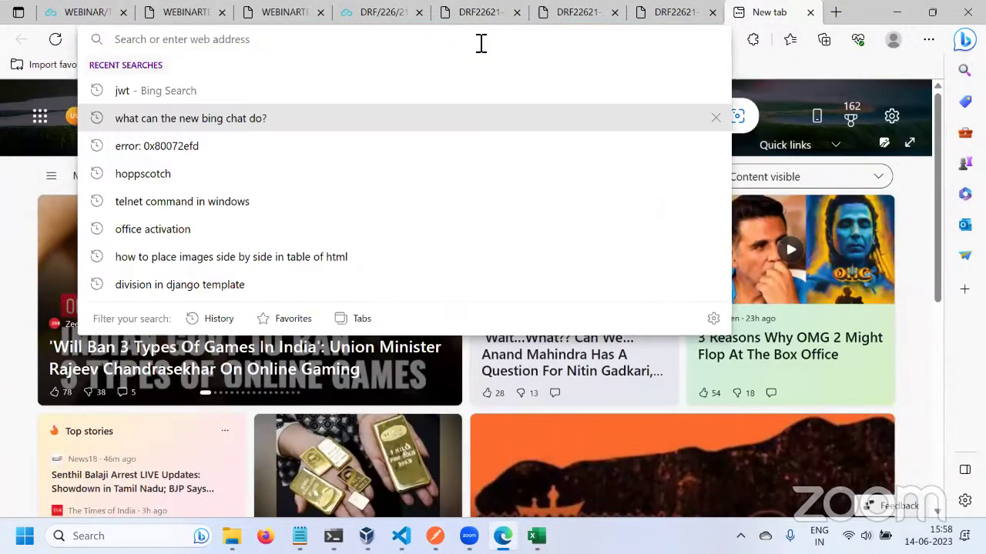
text(MY.)
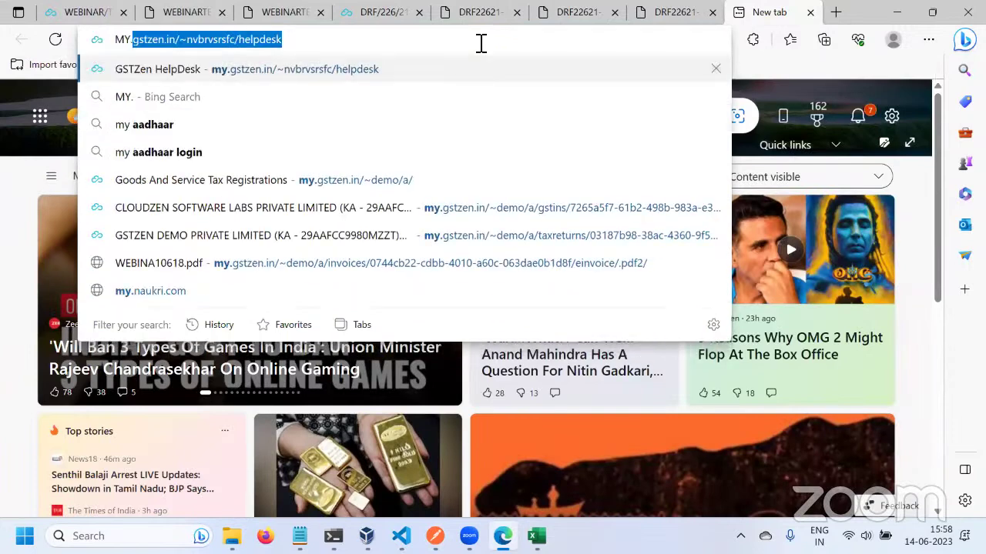
text(GST)
key(BackSpace)
key(BackSpace)
key(BackSpace)
key(BackSpace)
key(BackSpace)
key(BackSpace)
key(BackSpace)
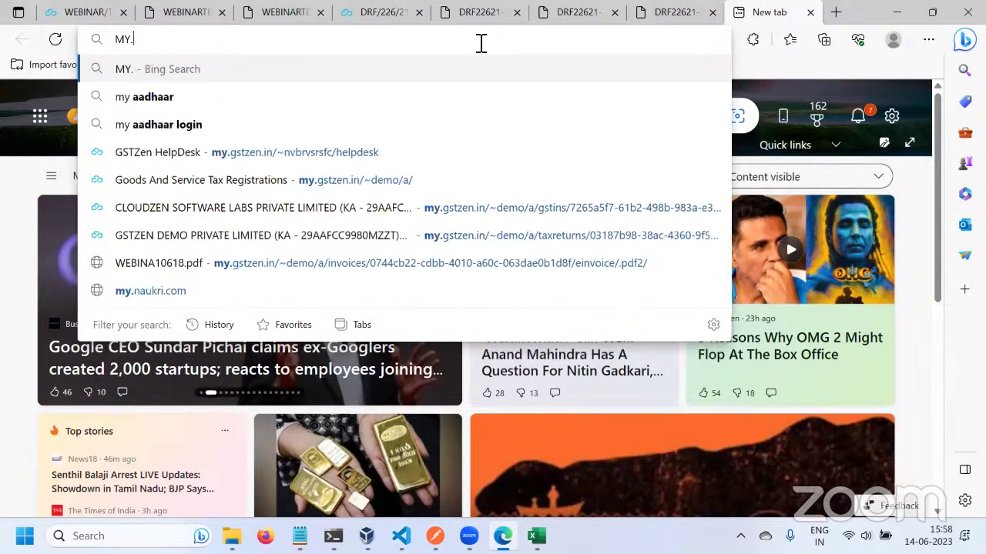
Open the PDF of invoice 23-24/DEMO/8 by loading my.gstzen.in/ followed by the copied InvoicePdfUrl path.
text(my.gst)
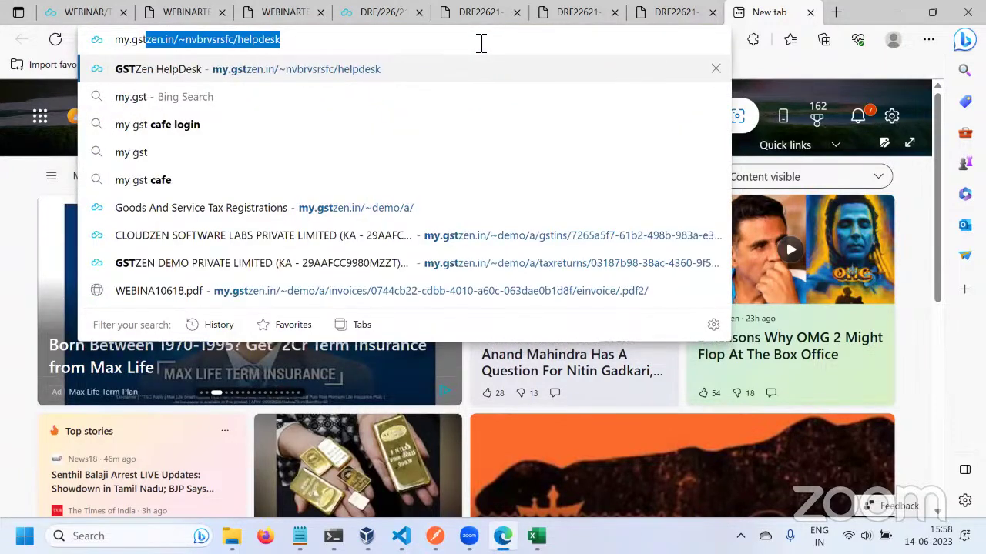
text(zen)
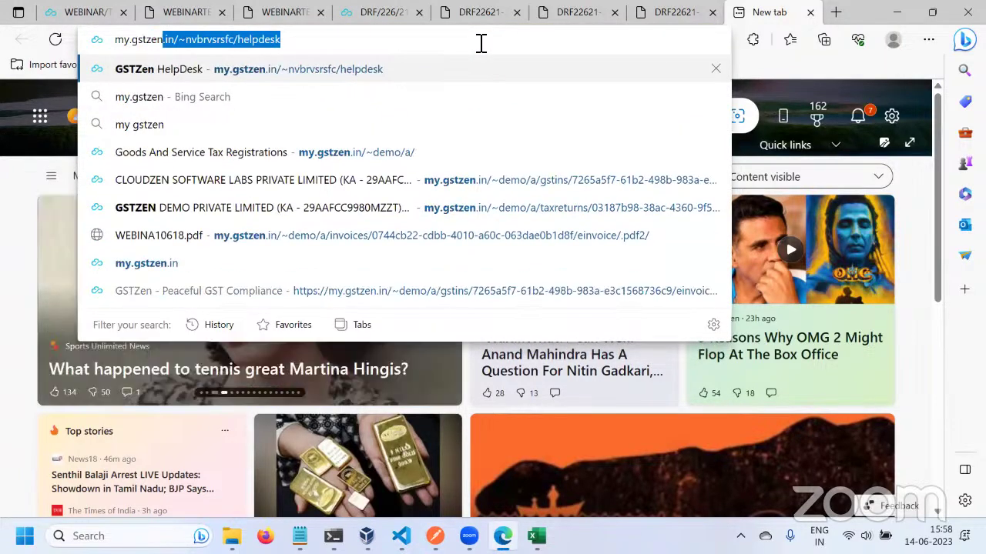
text(.in/)
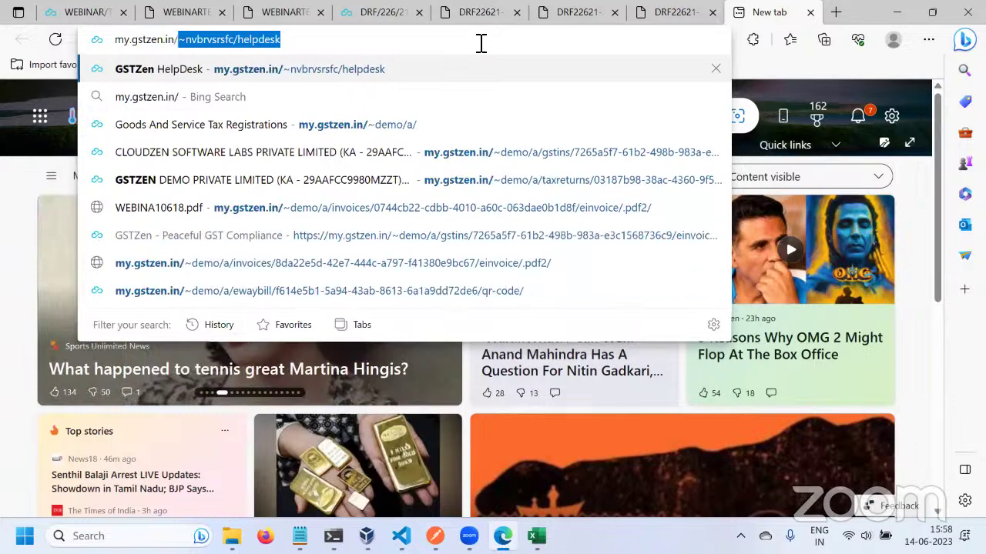
key(BackSpace)
text(/~demo/a/invoices/f1006fd6-026a-4357-8dd7-5edf569caae1/einvoice/.pdf2/)
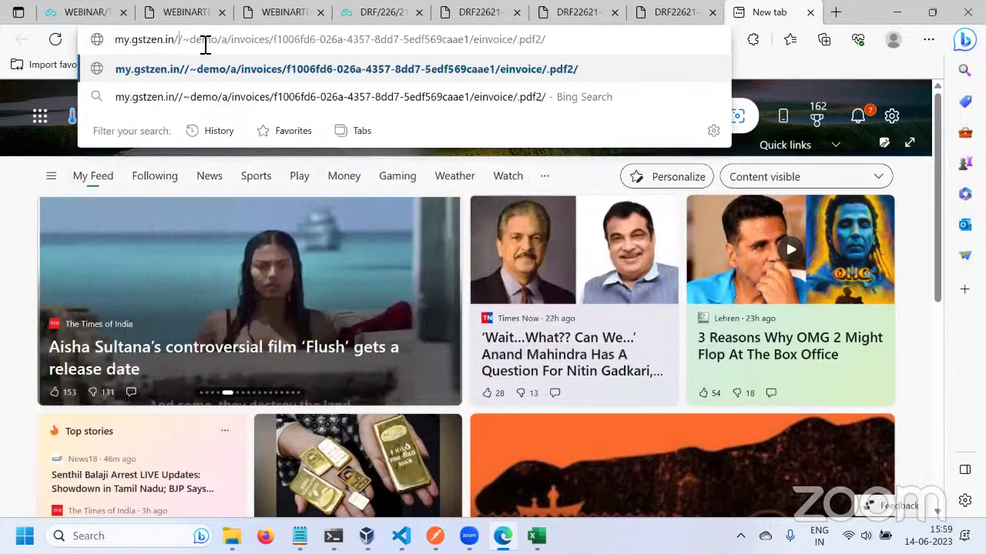
key(Return)
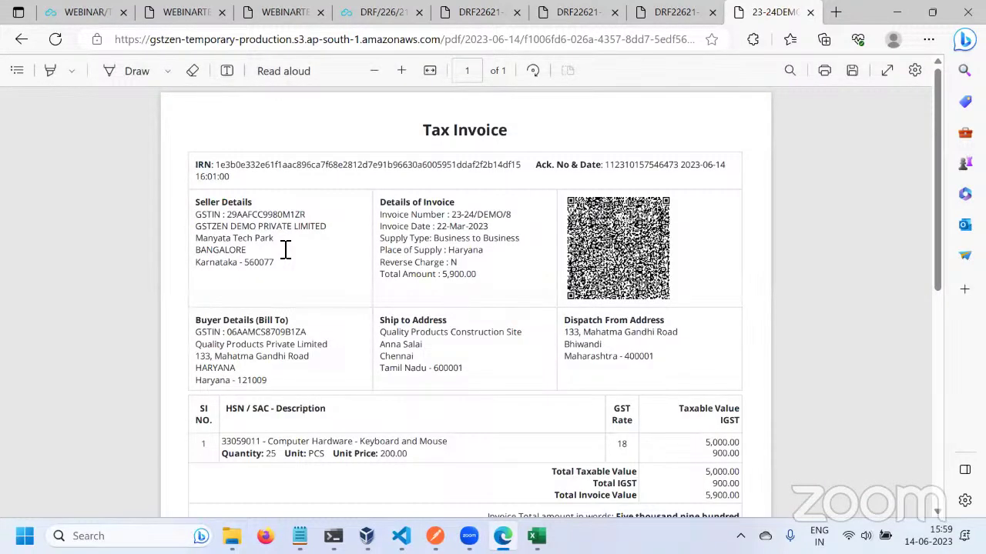
click(382, 13)
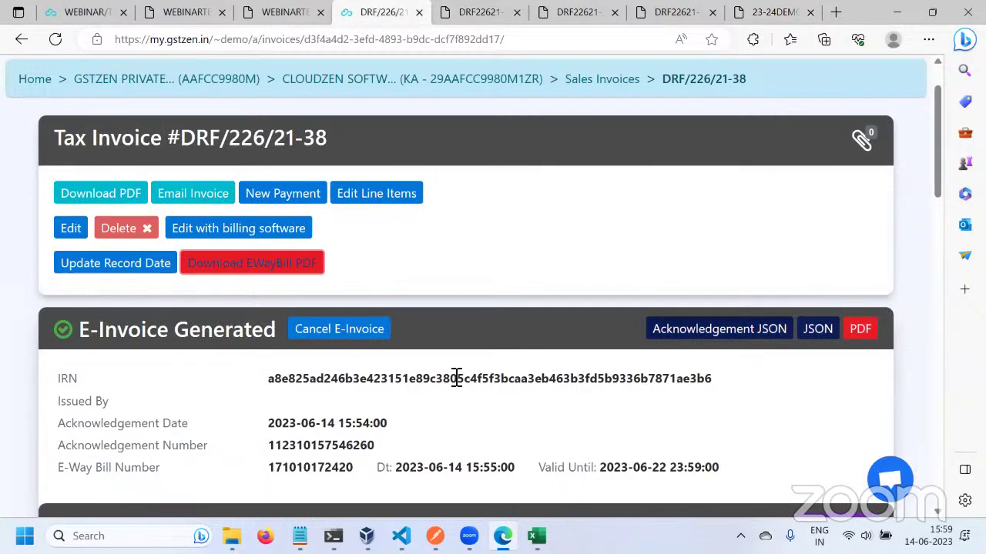
key(ctrl+9)
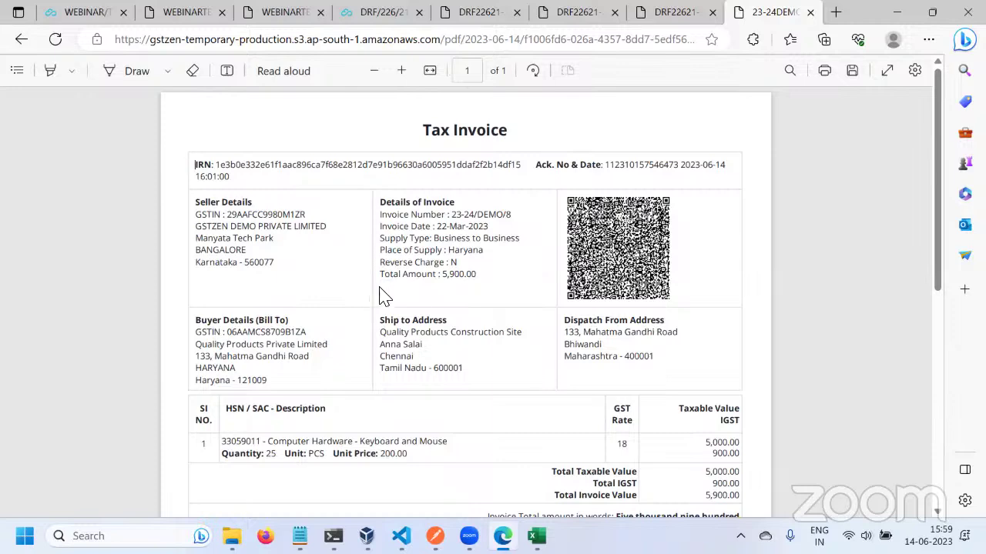
Switch back to Postman, open the GSTN Validator request and send it with its existing GSTIN.
click(435, 530)
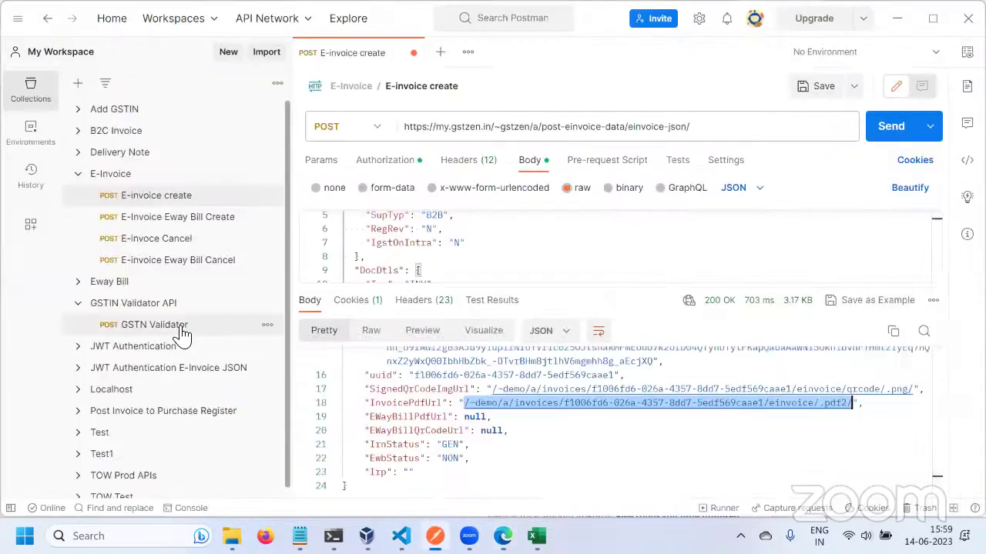
click(154, 324)
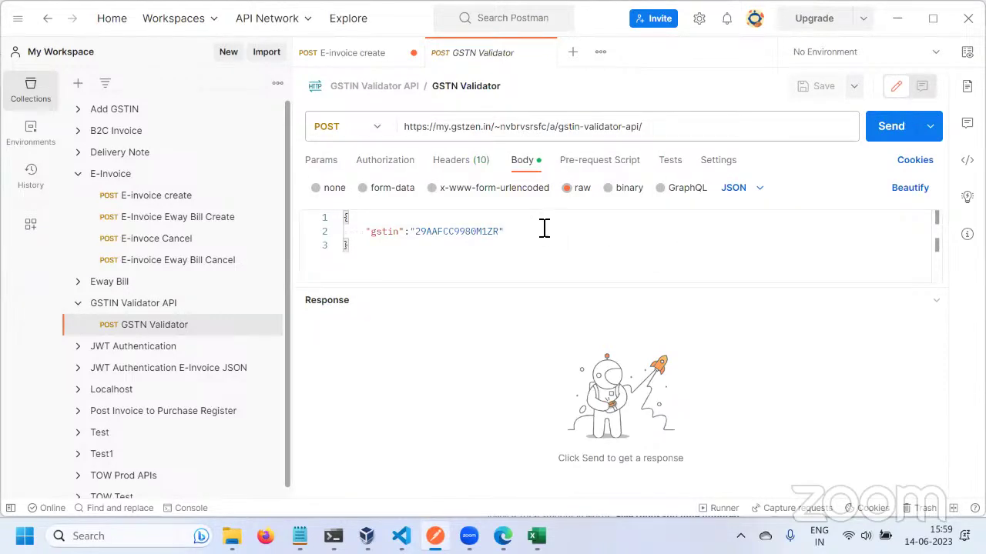
click(883, 133)
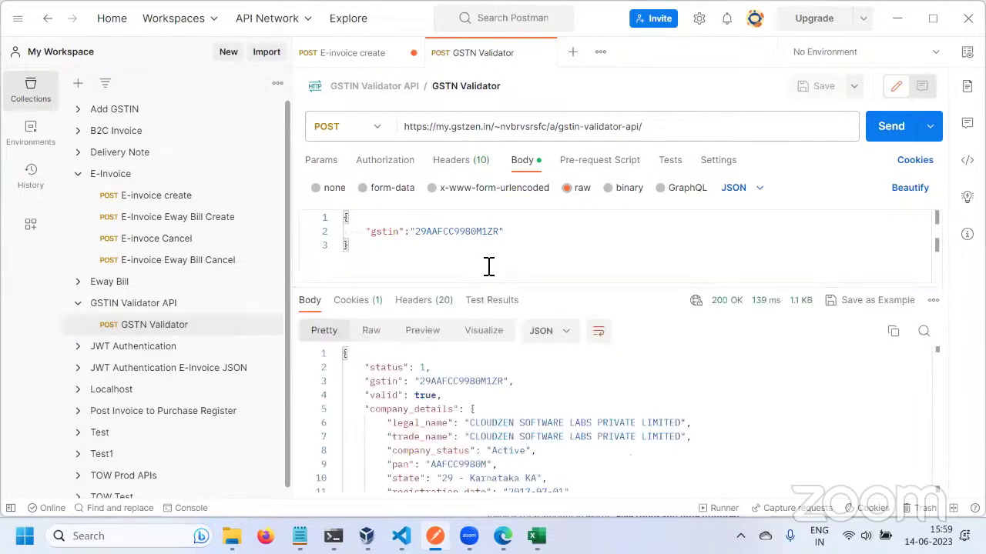
Enlarge the response area and examine the validity, company details and principal address returned for the GSTIN.
drag(535, 272, 535, 257)
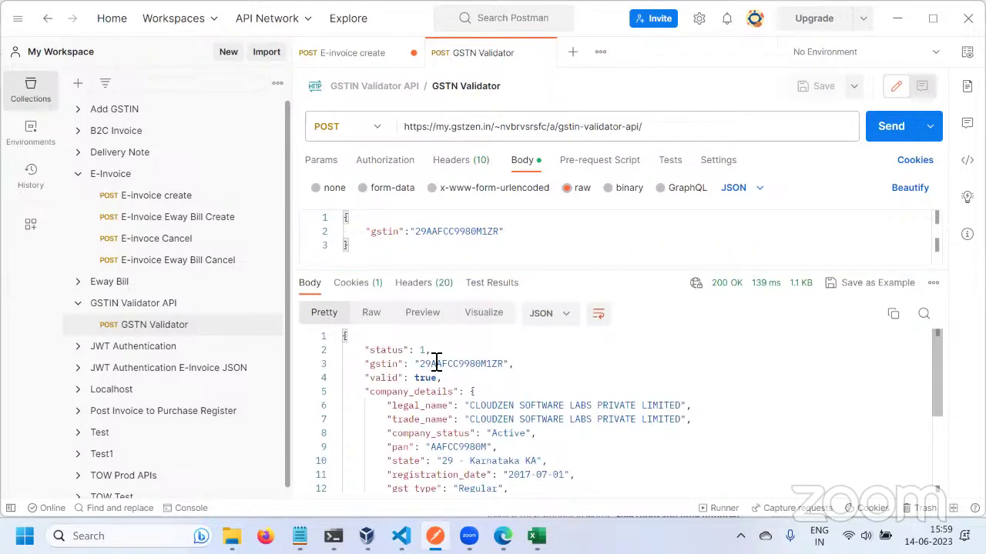
scroll(436, 362, down, 2)
scroll(436, 362, up, 2)
scroll(454, 409, down, 2)
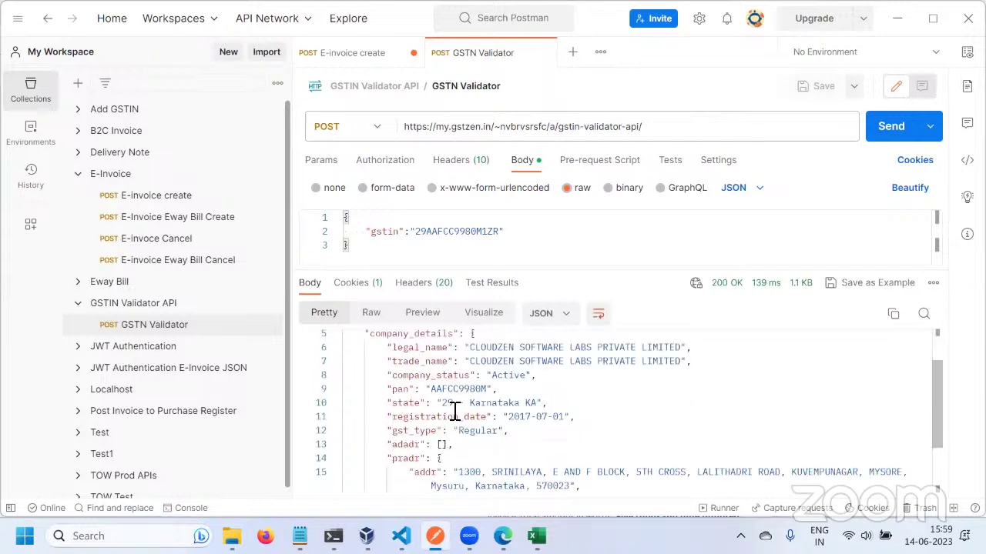
scroll(499, 382, down, 2)
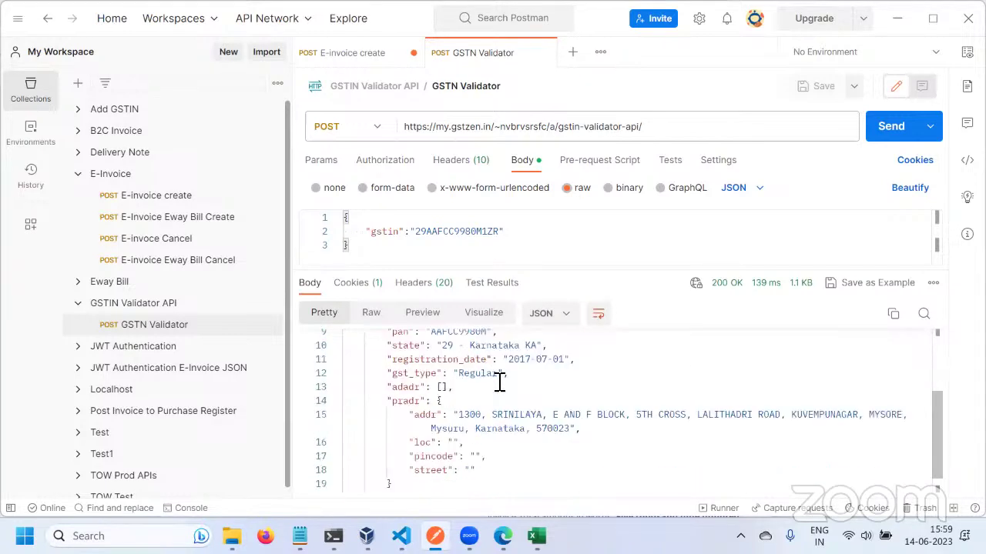
scroll(499, 382, up, 4)
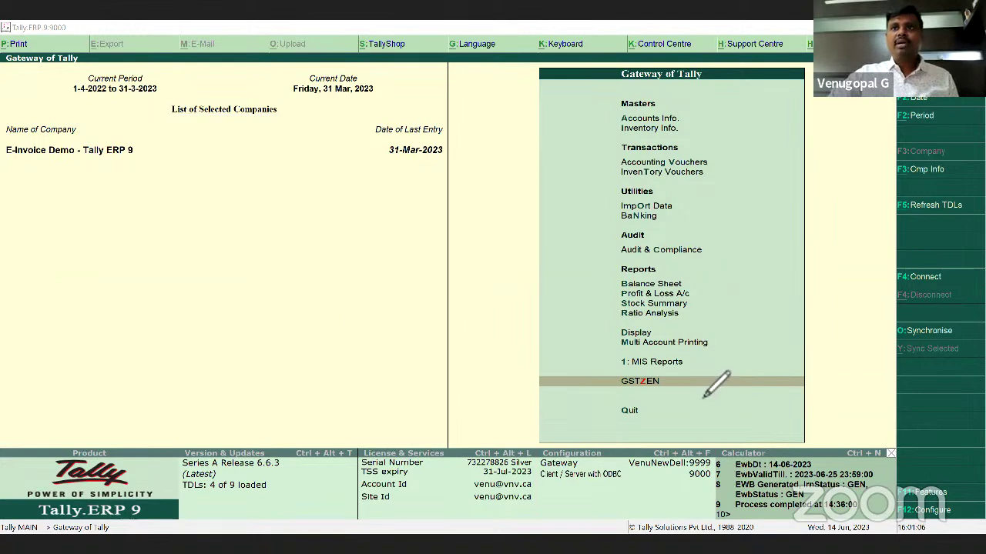
In Tally.ERP 9, view the GSTZEN B2B e-Invoice Register and return to the Gateway of Tally.
mouse_move(702, 375)
mouse_down()
mouse_move(608, 365)
mouse_move(696, 396)
mouse_move(701, 374)
mouse_move(767, 337)
mouse_up()
click(710, 367)
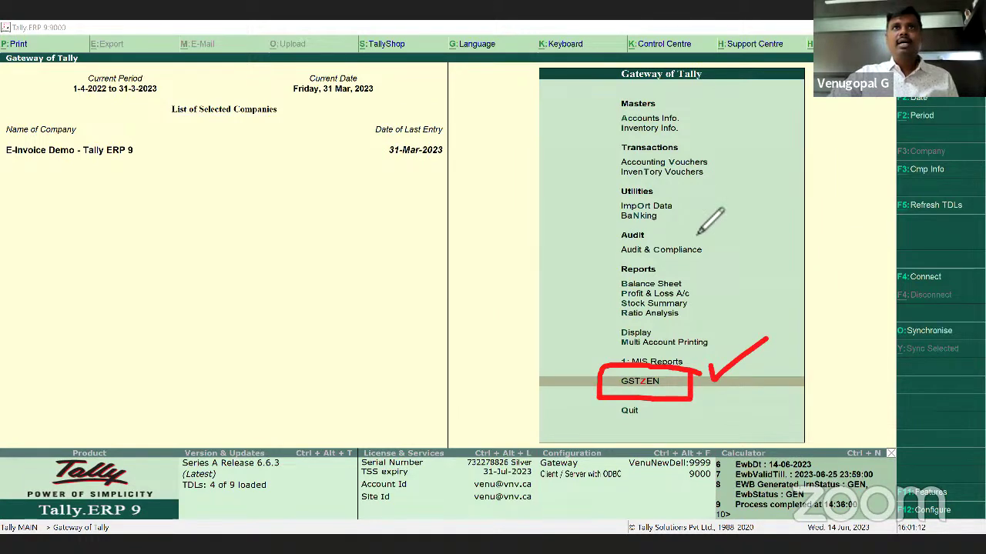
click(638, 385)
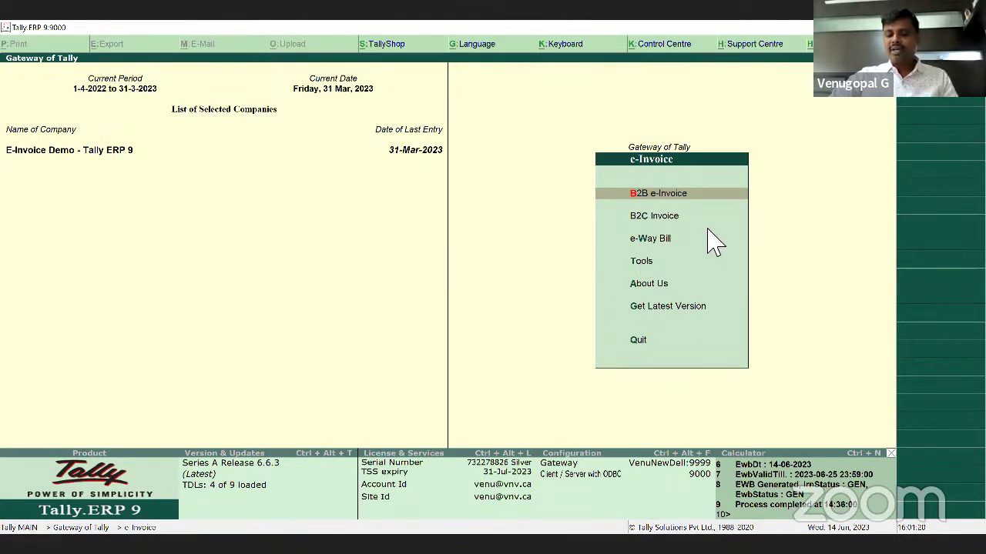
click(707, 194)
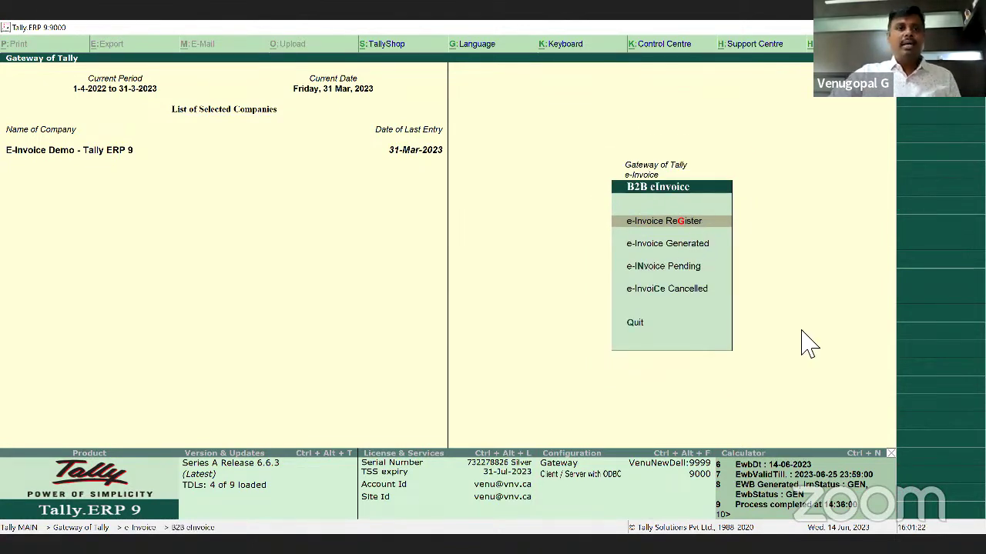
key(Return)
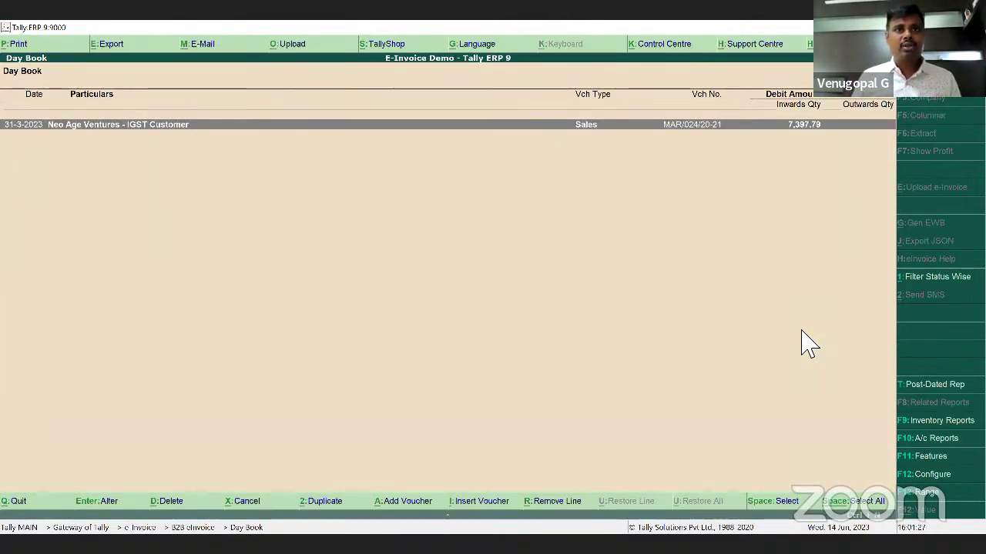
key(Escape)
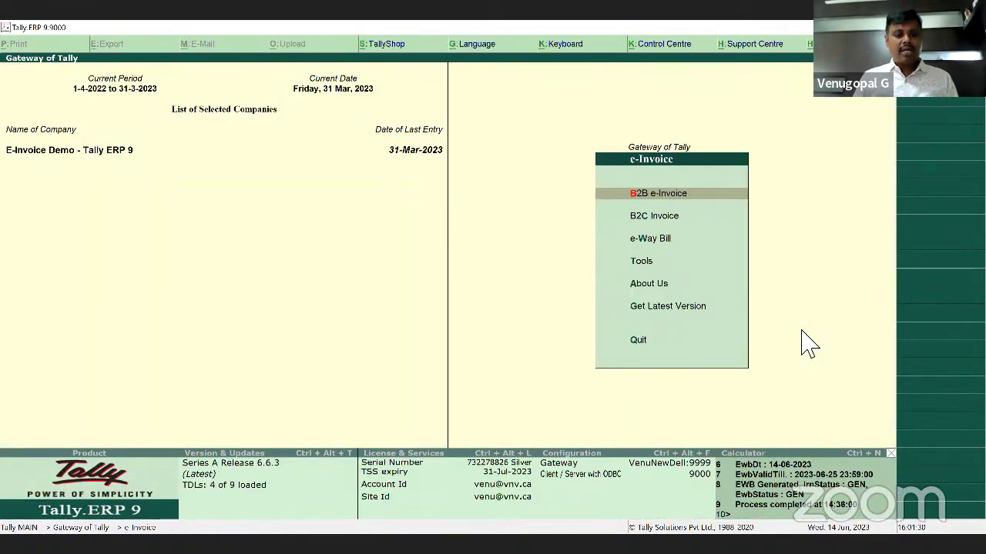
key(Escape)
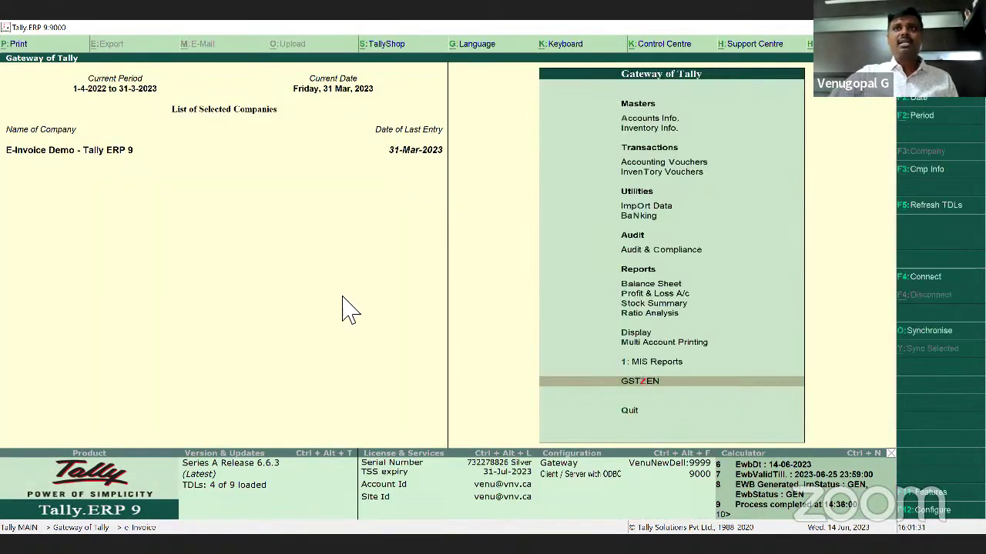
Extend the current period to end on 31-3-2024, keeping 1-4-2022 as the start date.
key(alt+F2)
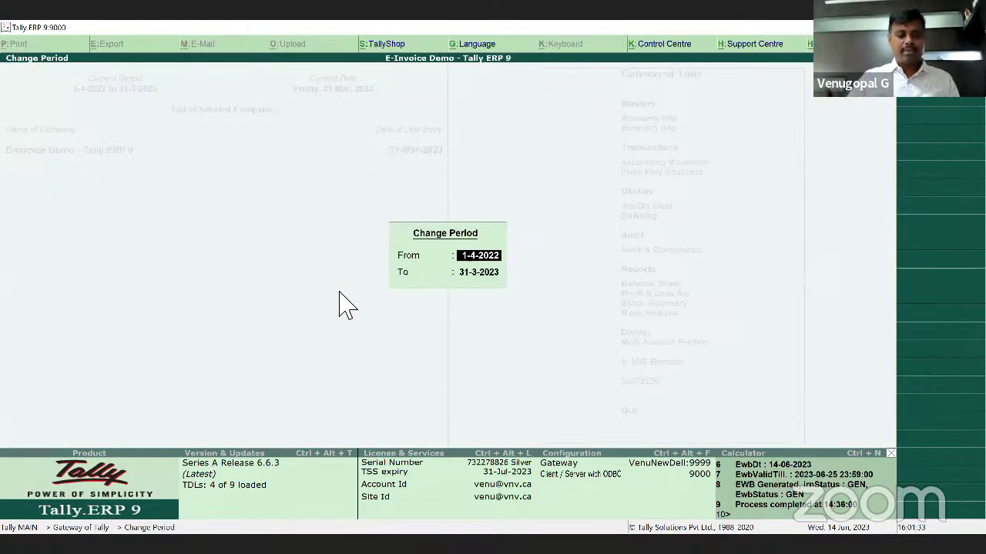
key(Return)
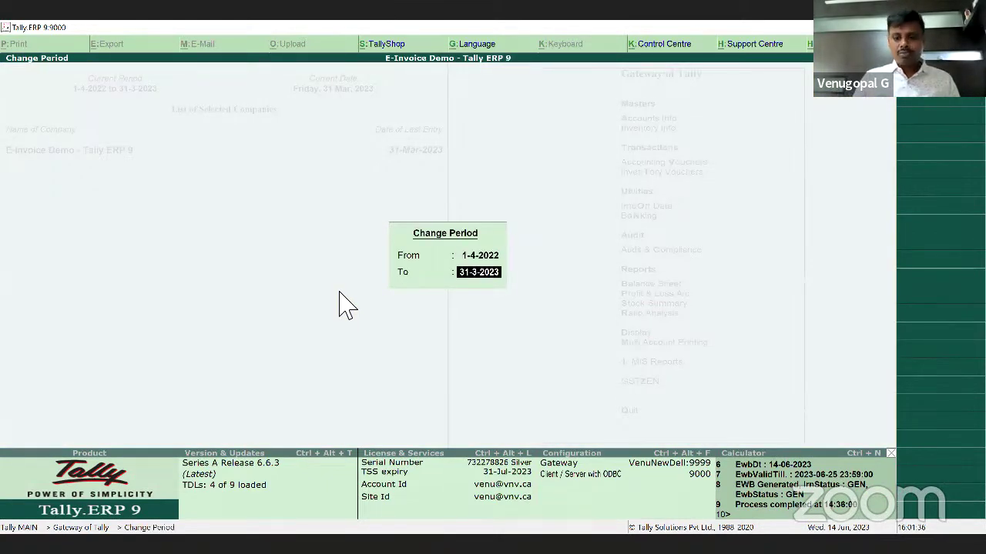
text(31-3-2024)
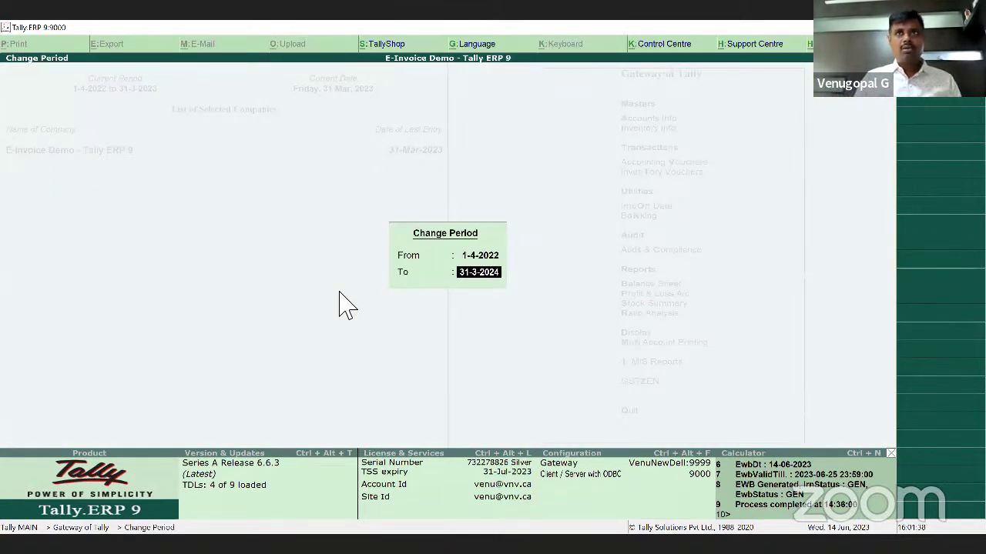
key(Return)
Start a new sales voucher with the default number and accept the Primary company address with its mailing details.
key(v)
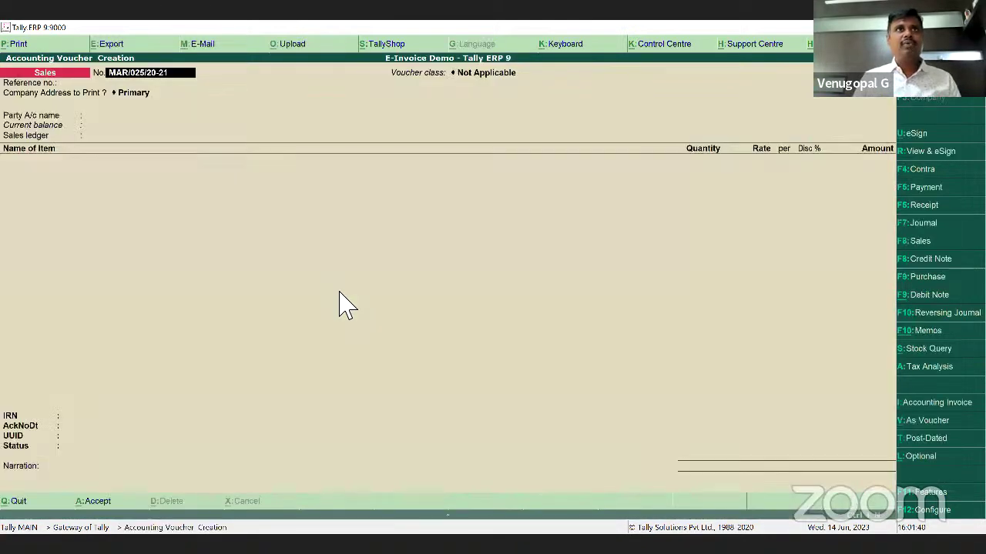
key(Return)
key(Return)
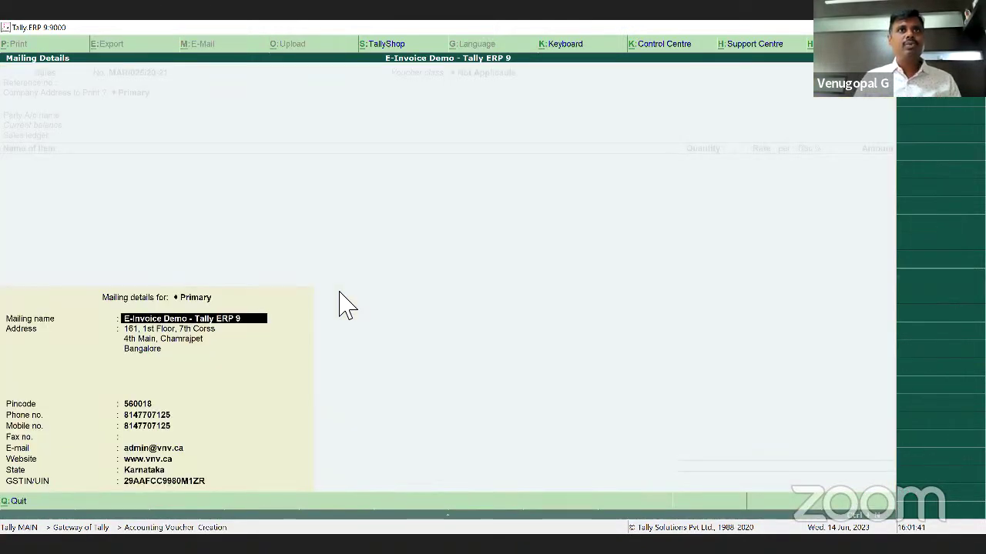
key(Escape)
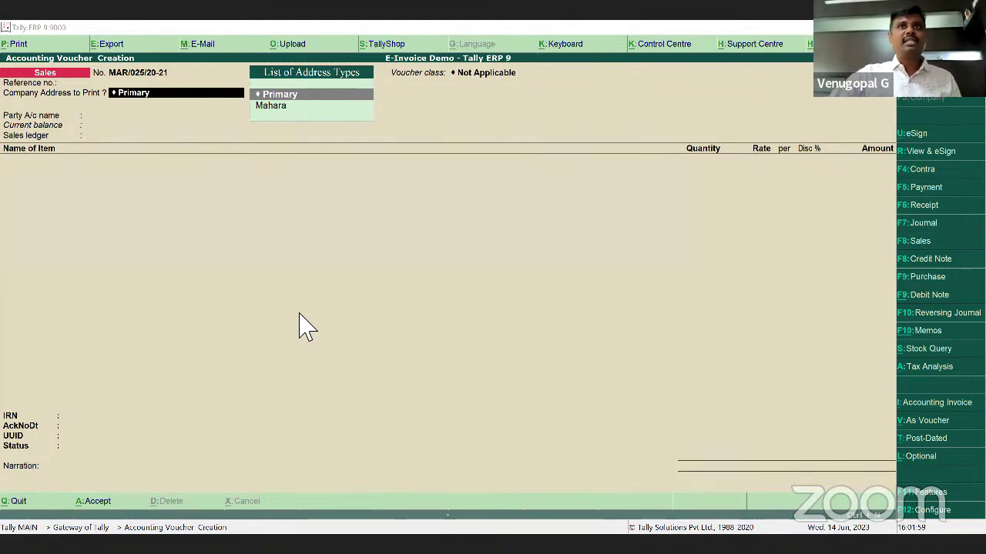
key(Return)
key(ctrl+a)
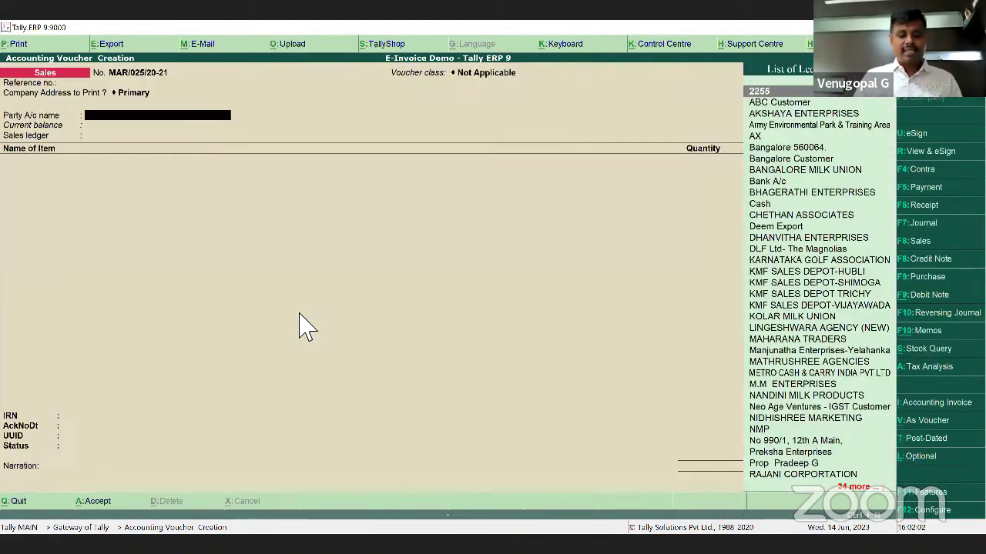
Set the party account to Neo Age Ventures - IGST Customer, accept its party details and choose IGST Sales as the sales ledger.
text(New)
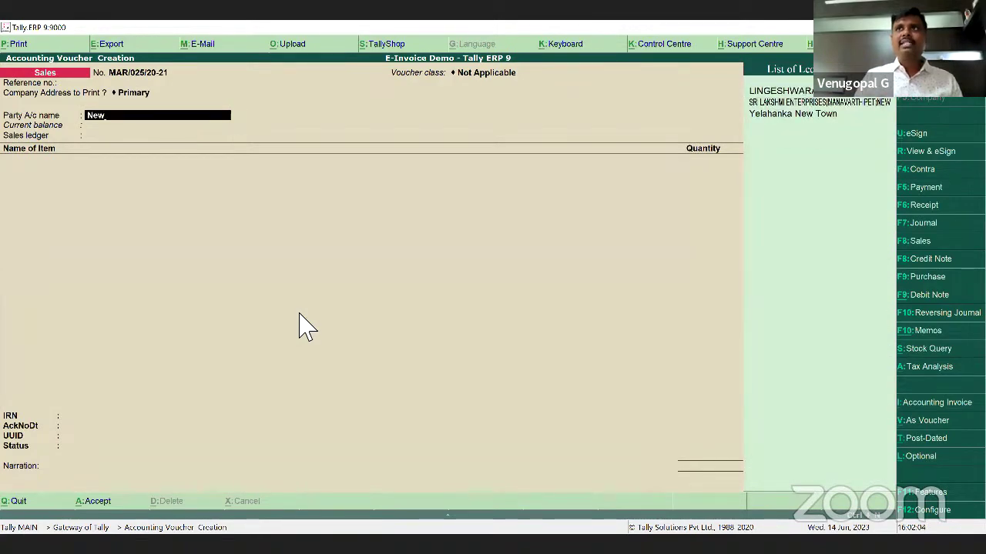
key(BackSpace)
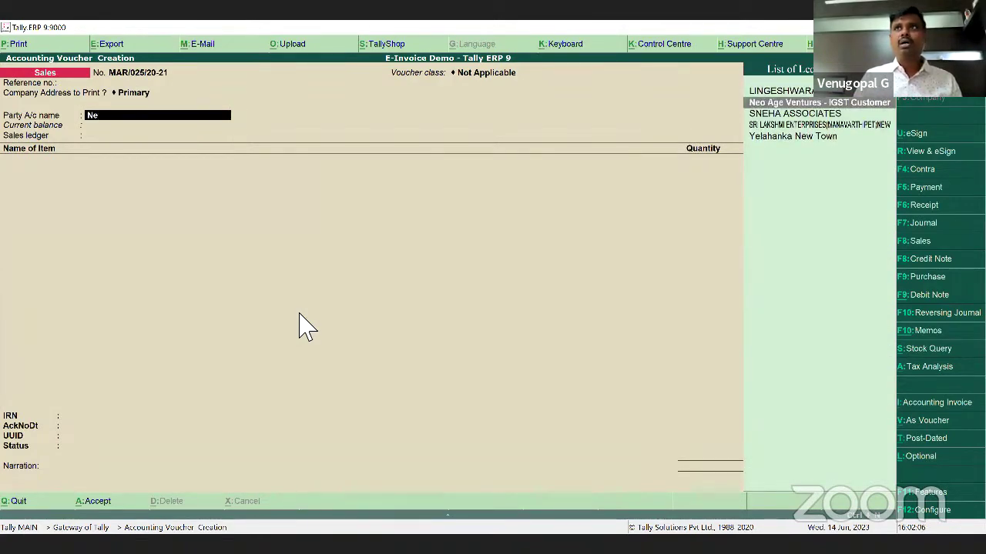
key(Return)
key(ctrl+a)
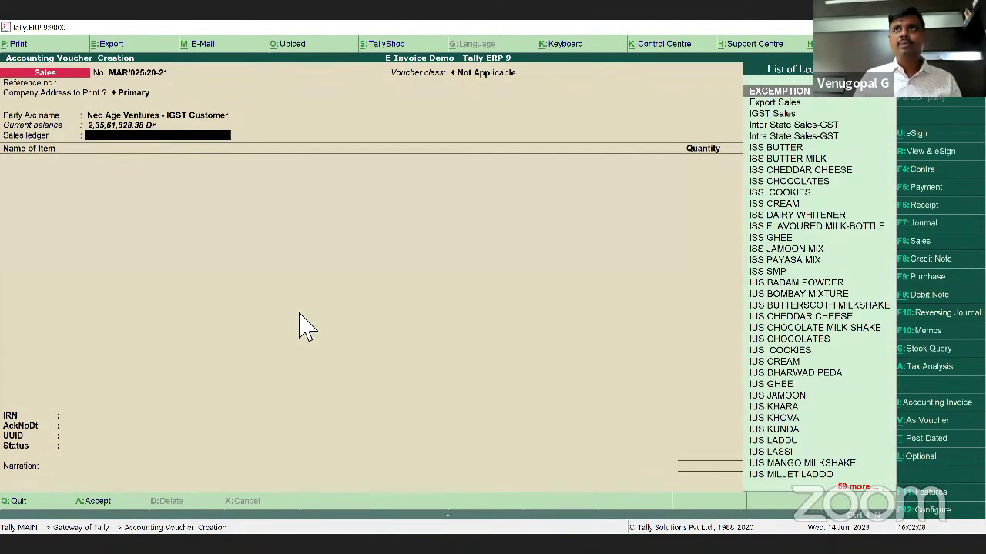
key(Down)
key(Down)
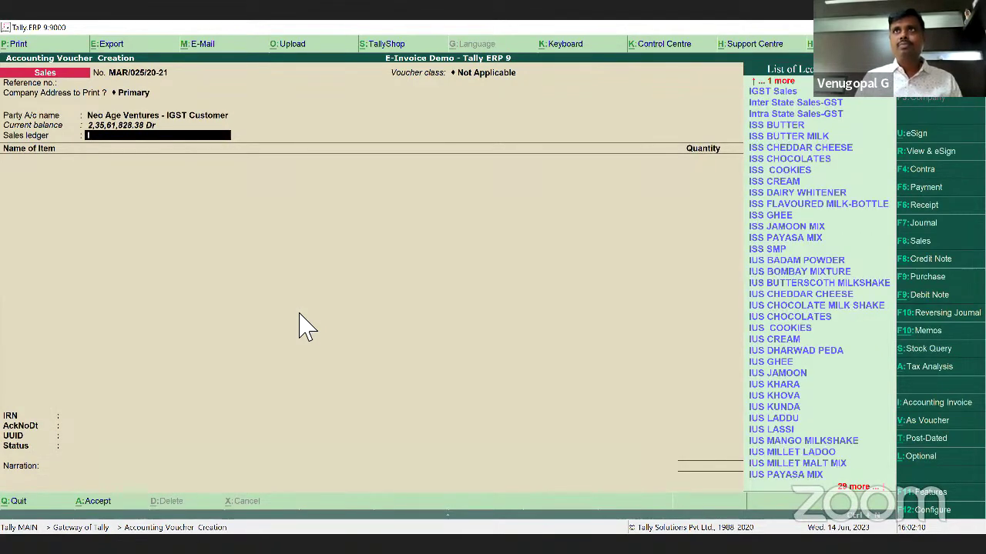
key(Return)
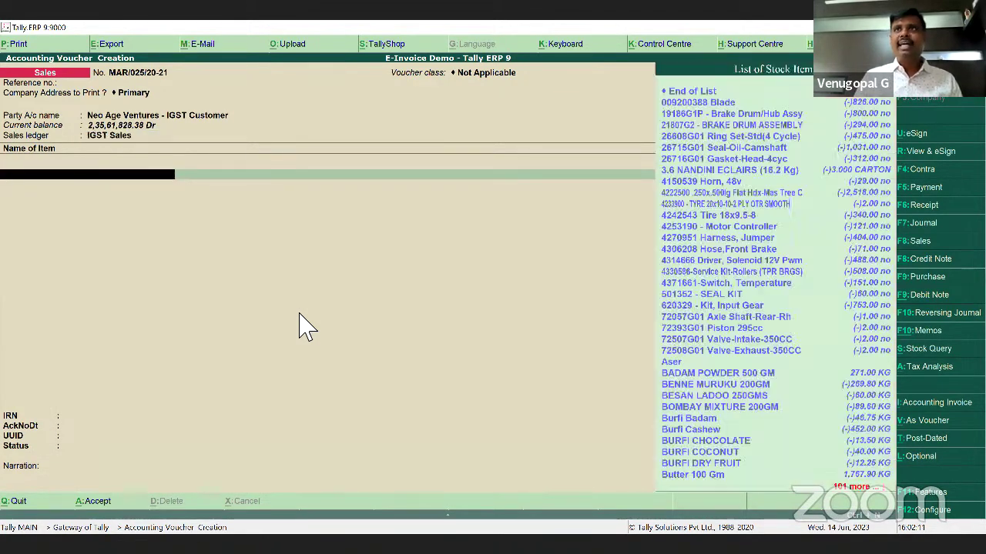
Add 21807G2 - BRAKE DRUM ASSEMBLY from Bangalore Godown with a quantity of 25 at the default rate.
key(Down)
key(Down)
key(Return)
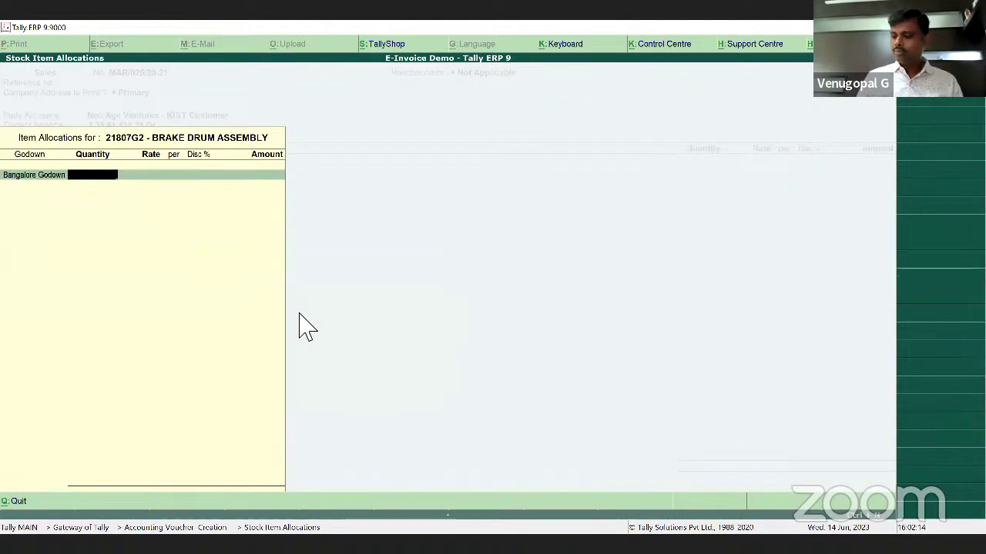
text(25)
key(Return)
key(Return)
key(Return)
key(Return)
key(Return)
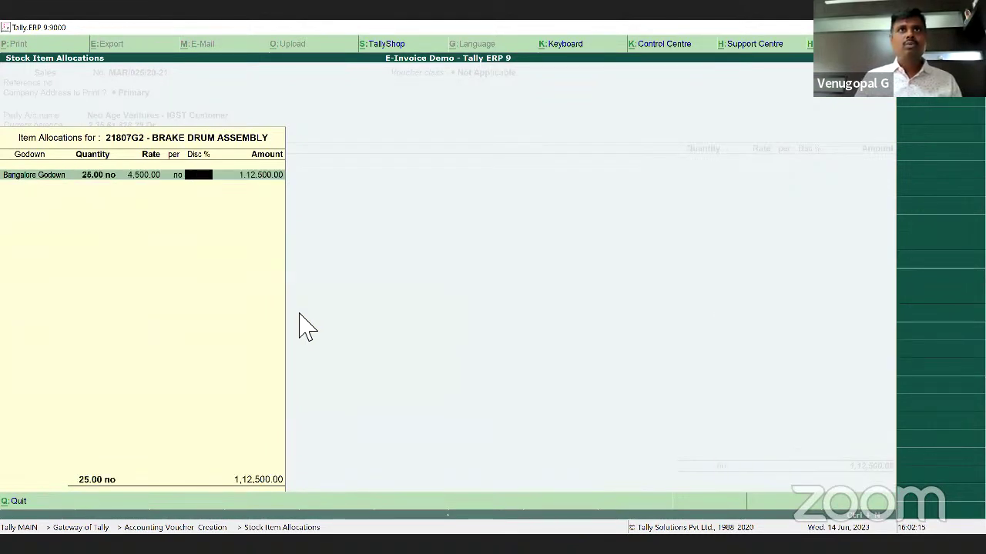
key(Return)
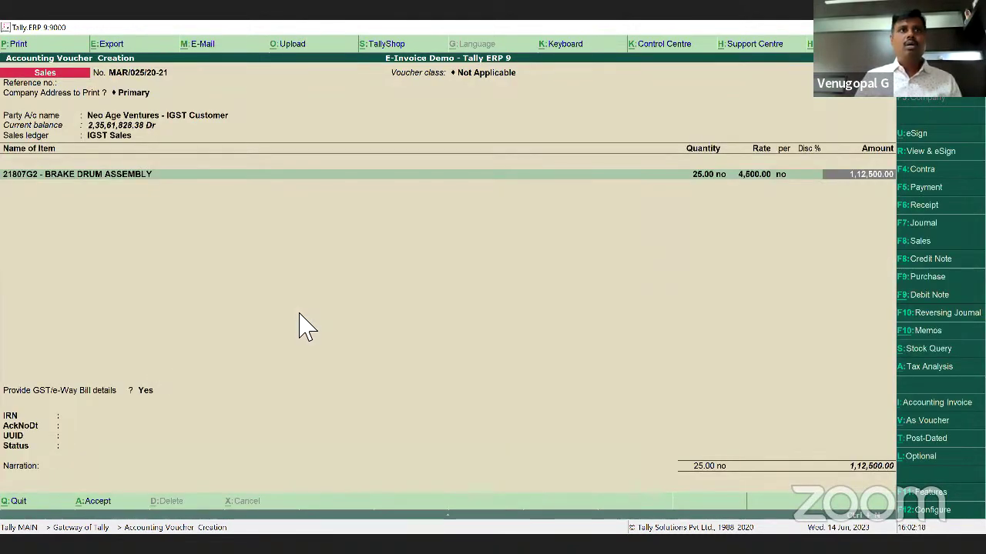
End the item list and add the Output IGST ledger below the brake drum item.
key(Return)
key(Return)
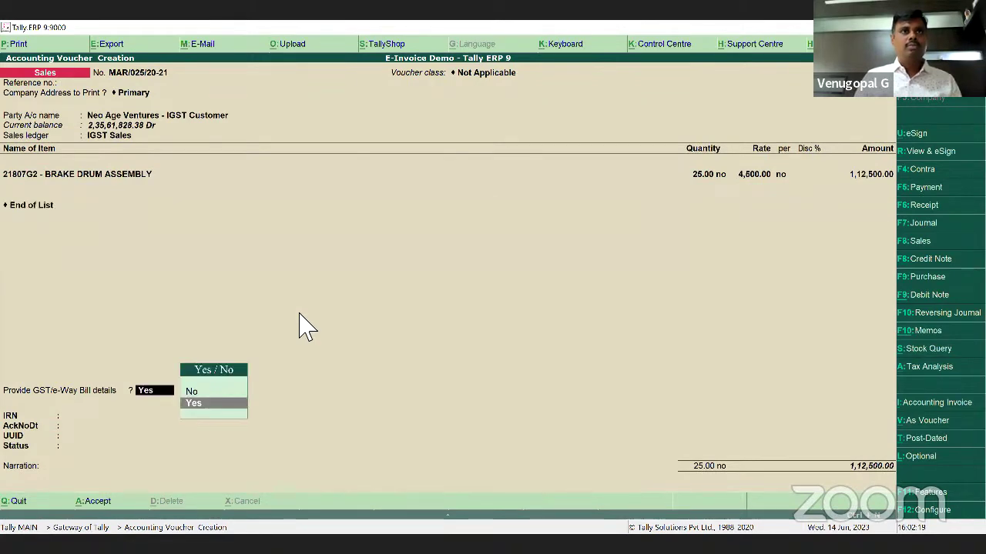
key(BackSpace)
text(Out)
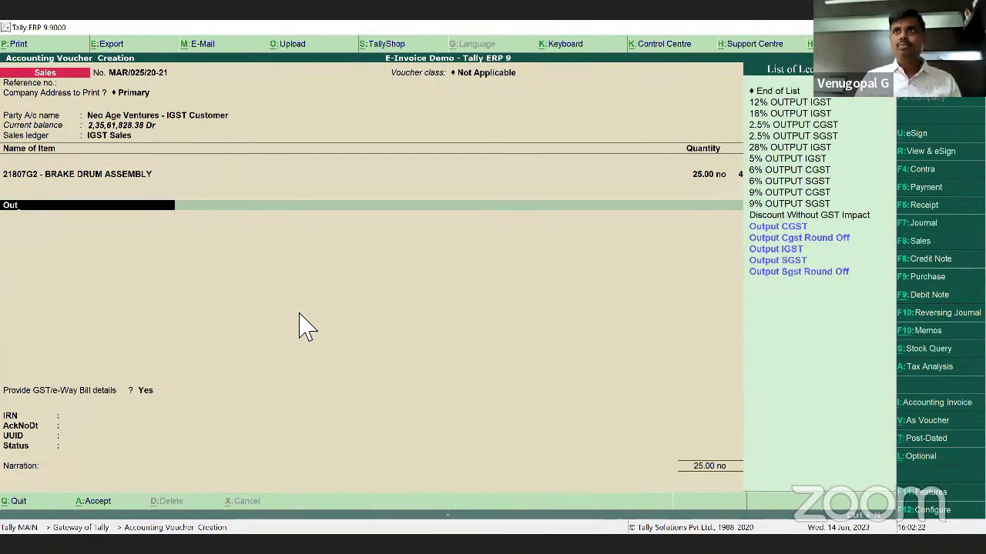
key(Down)
key(Down)
key(Down)
key(Return)
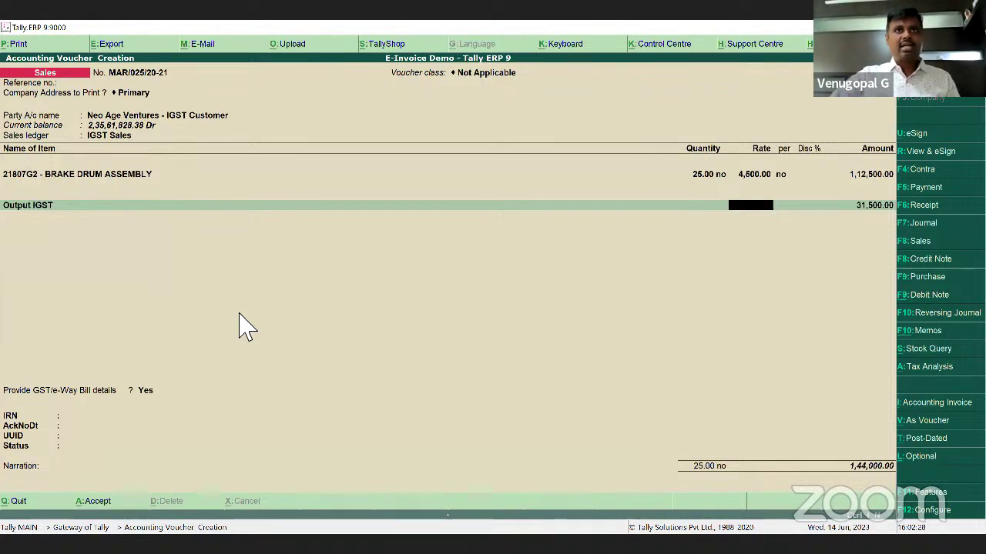
Change the voucher date to 1-6-2023.
key(F2)
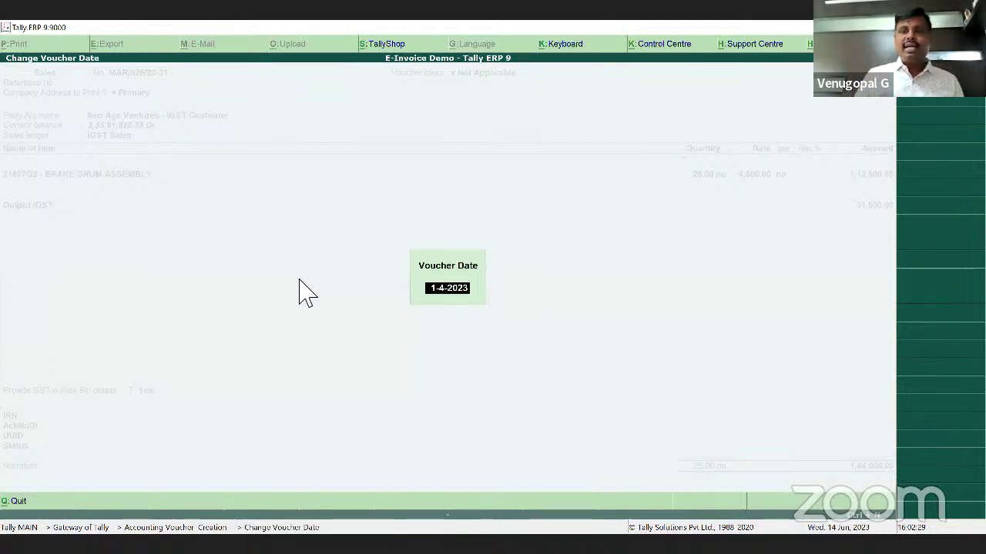
text(1)
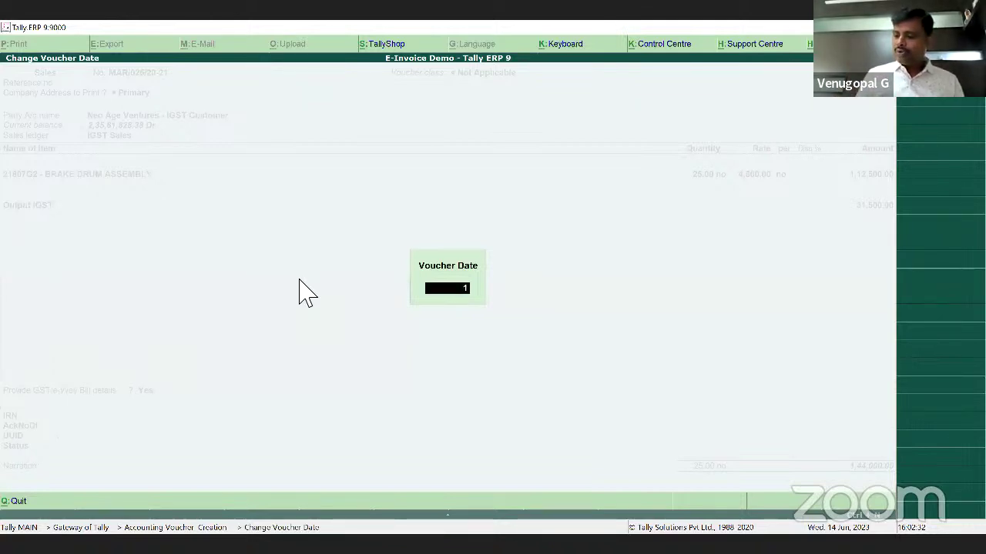
text(.6.23)
key(Return)
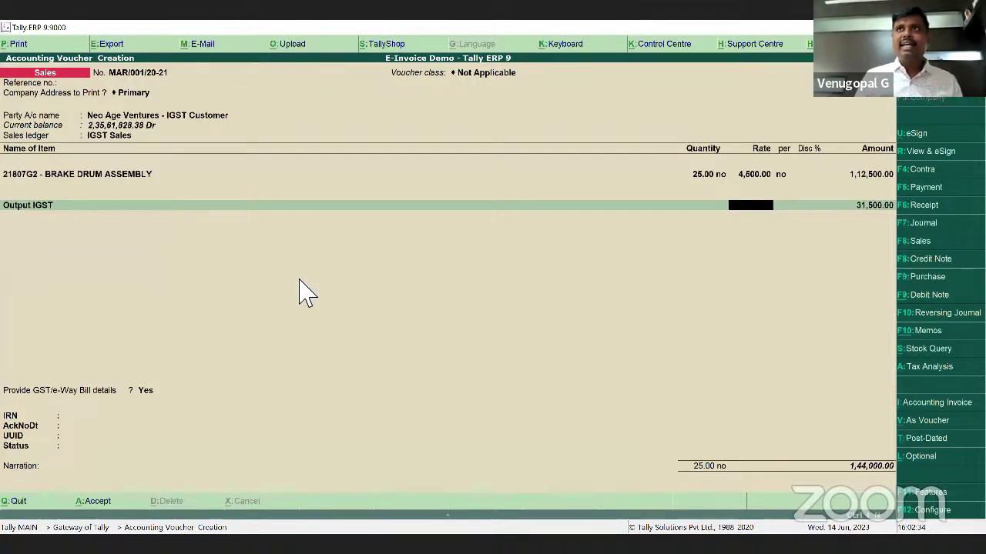
Enter the narration "test invoice 1" and save the voucher without filling in e-Way Bill details.
key(Return)
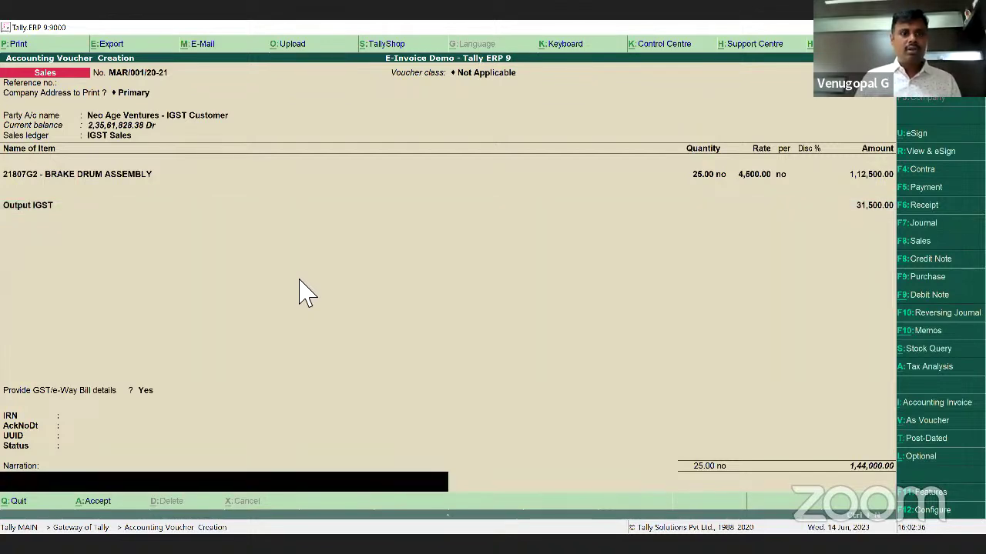
text(test invoice)
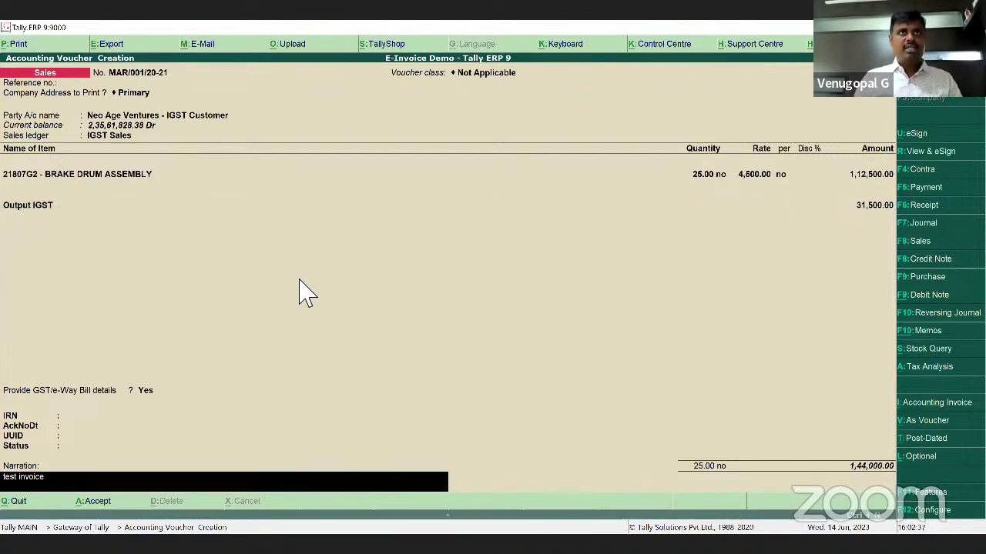
text( 1)
key(Return)
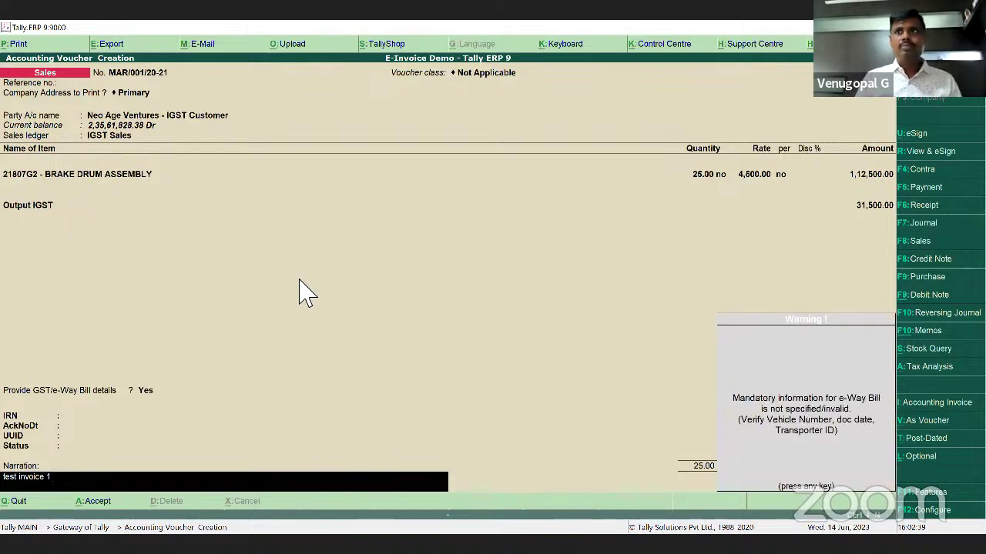
key(Return)
key(Return)
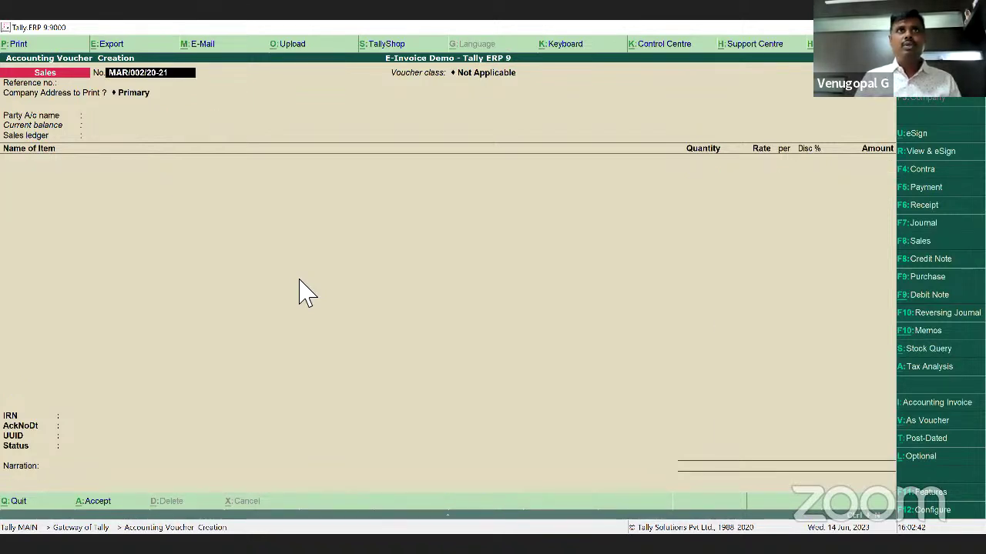
Start the next sales voucher for VnV Local Customer with its default party details and Local Sales as the sales ledger.
key(Return)
key(Return)
key(Return)
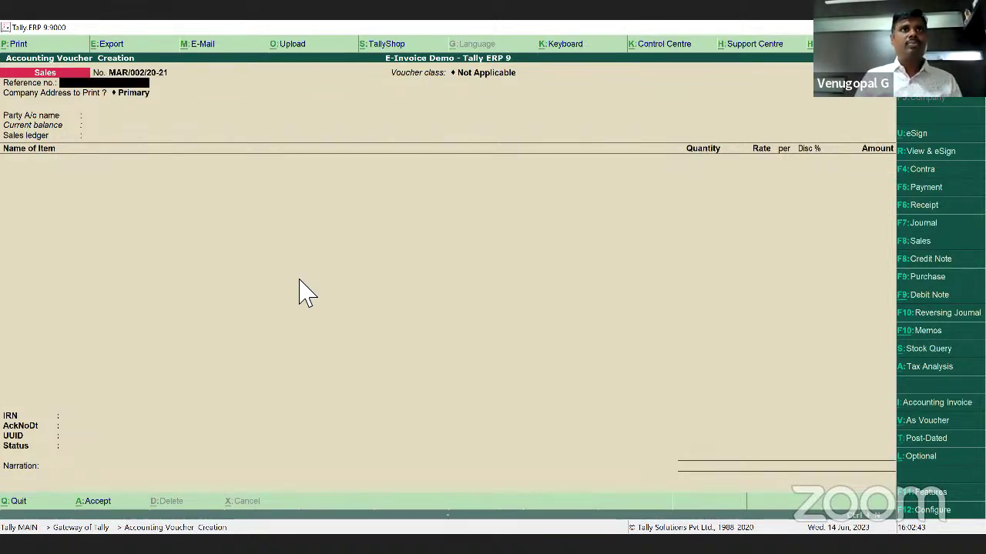
key(ctrl+a)
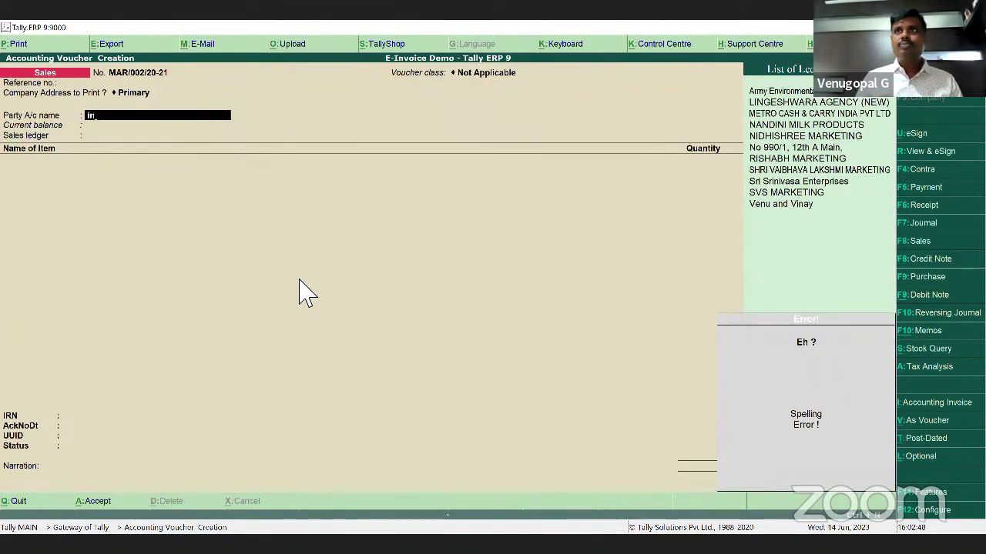
text(vnv)
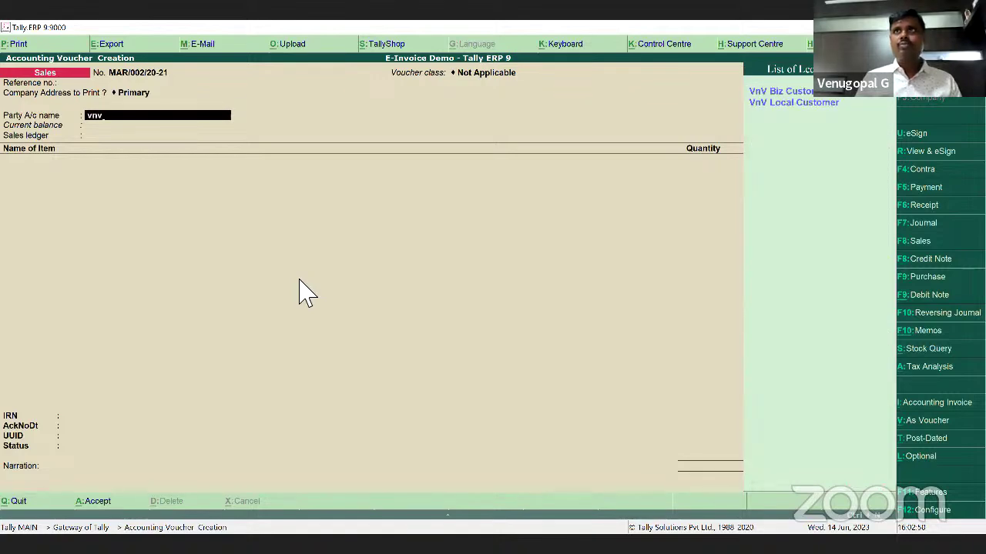
key(Down)
key(Return)
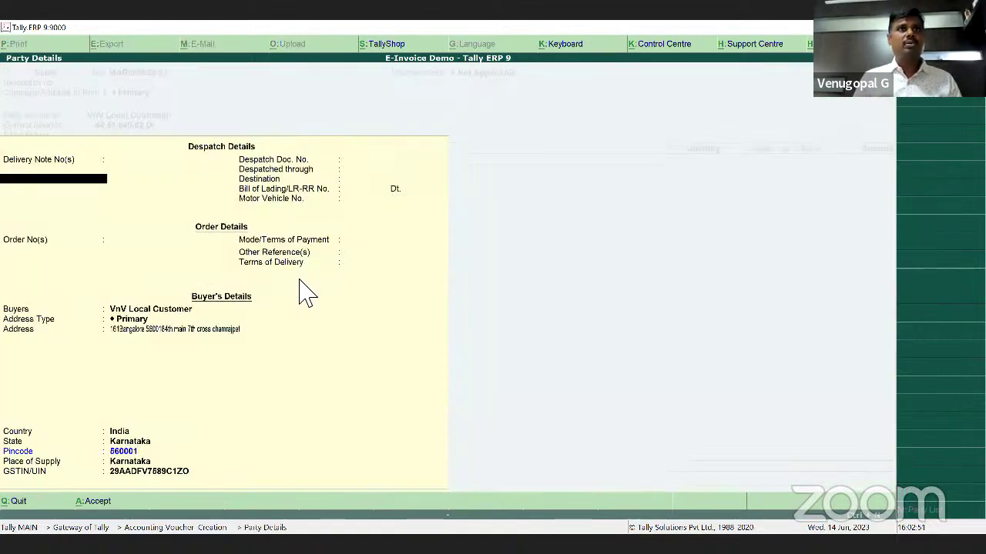
key(ctrl+a)
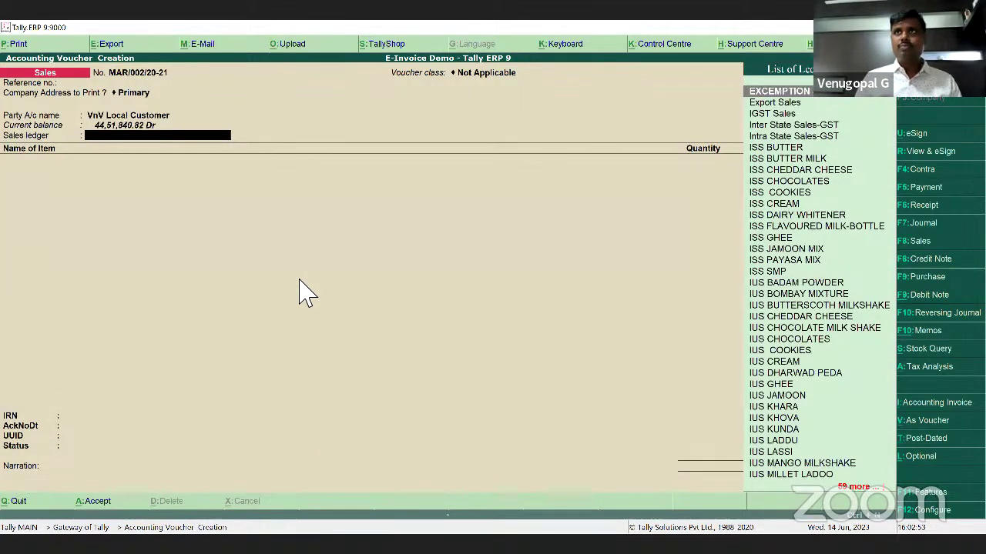
text(Lo)
key(Return)
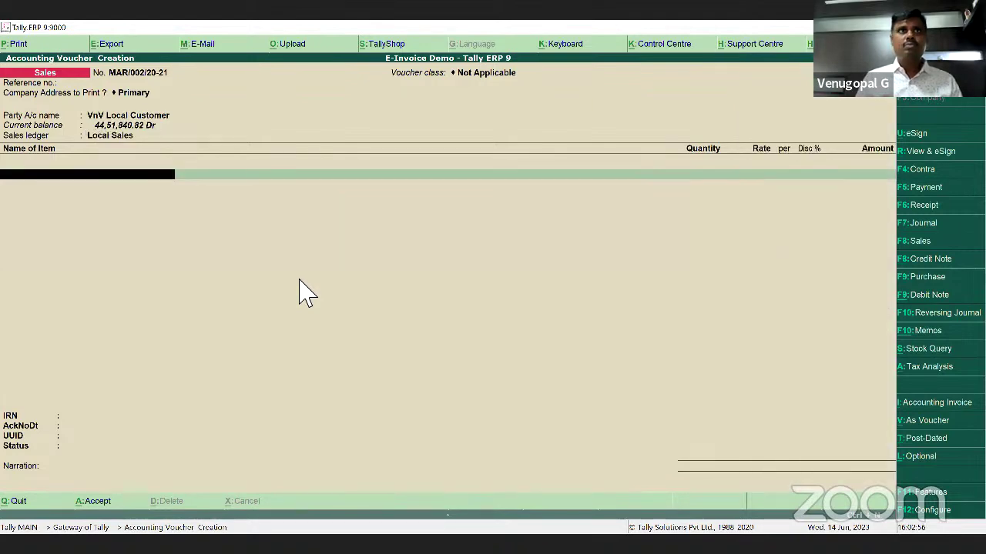
Add 4150539 Horn, 48v from Bangalore Godown with a quantity of 2 at the default rate.
key(Down)
key(Down)
key(Down)
key(Down)
key(Down)
key(Down)
key(Down)
key(Down)
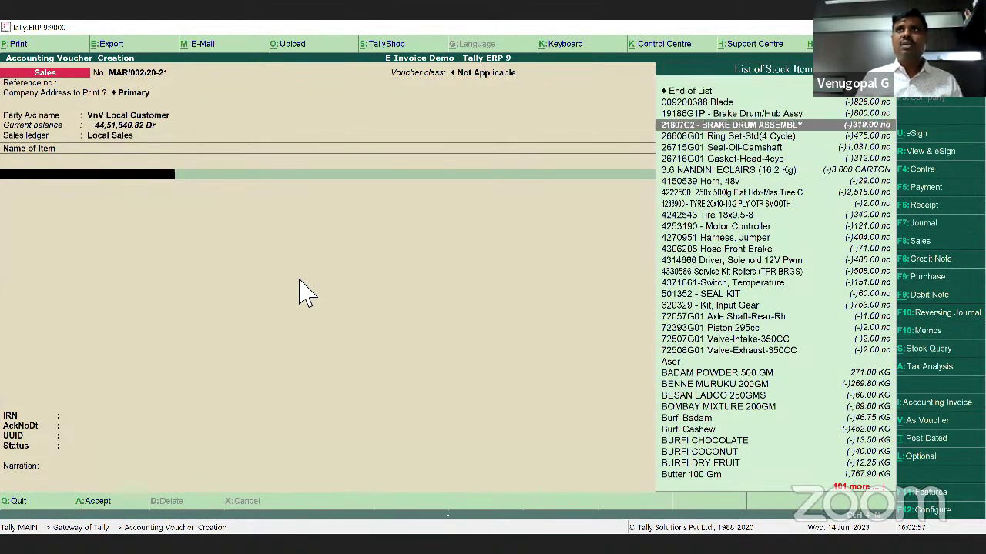
key(Return)
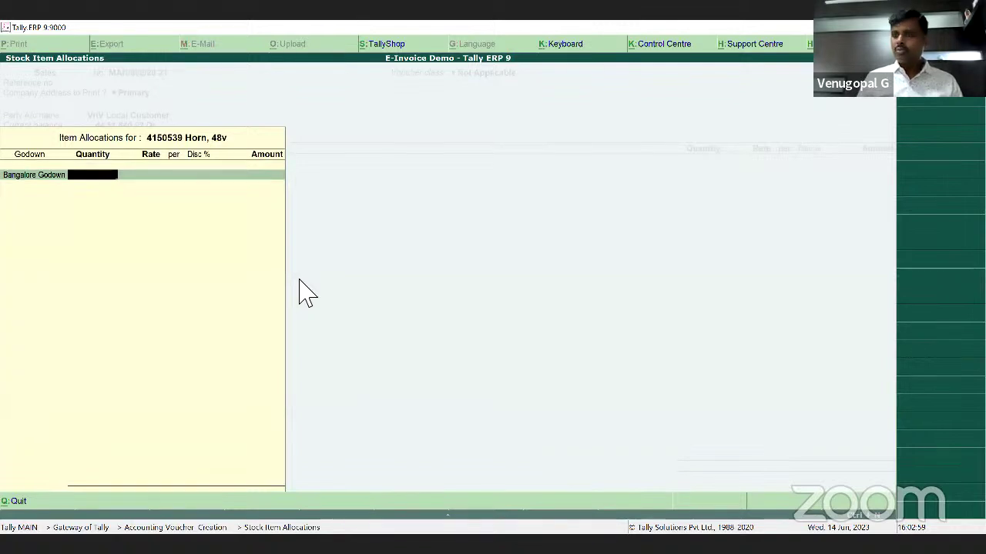
text(2)
key(Return)
key(Return)
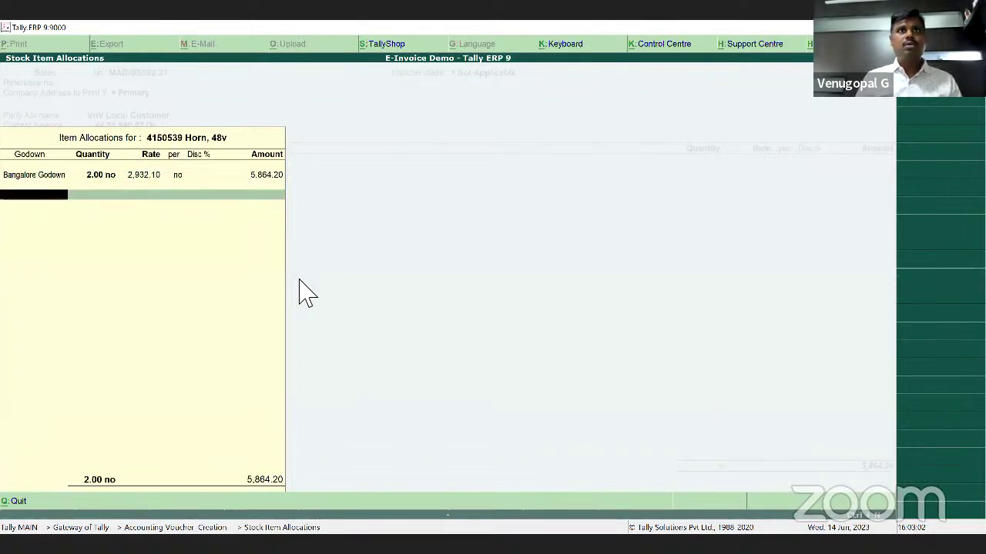
key(Return)
key(Return)
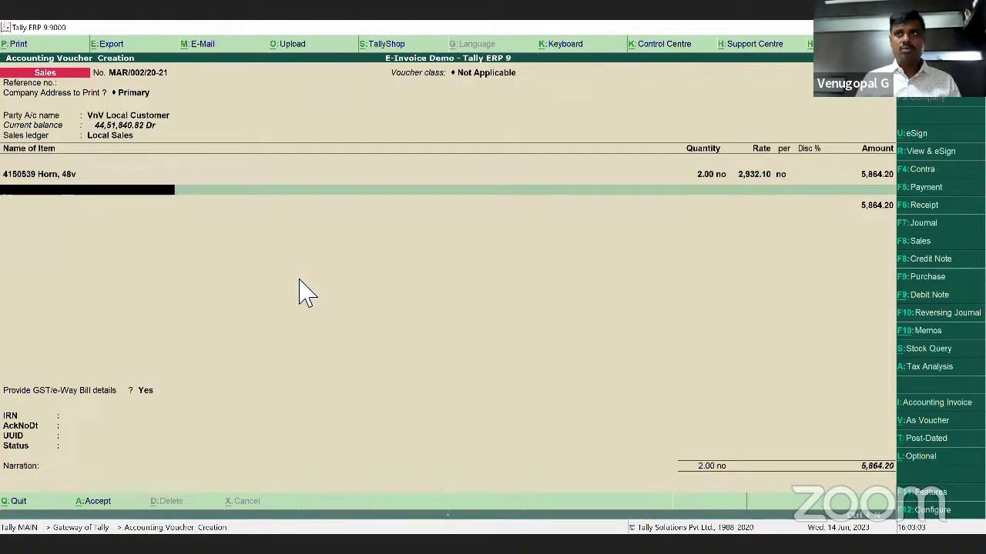
End the item list and add the Output CGST and Output SGST ledgers to the voucher.
key(Return)
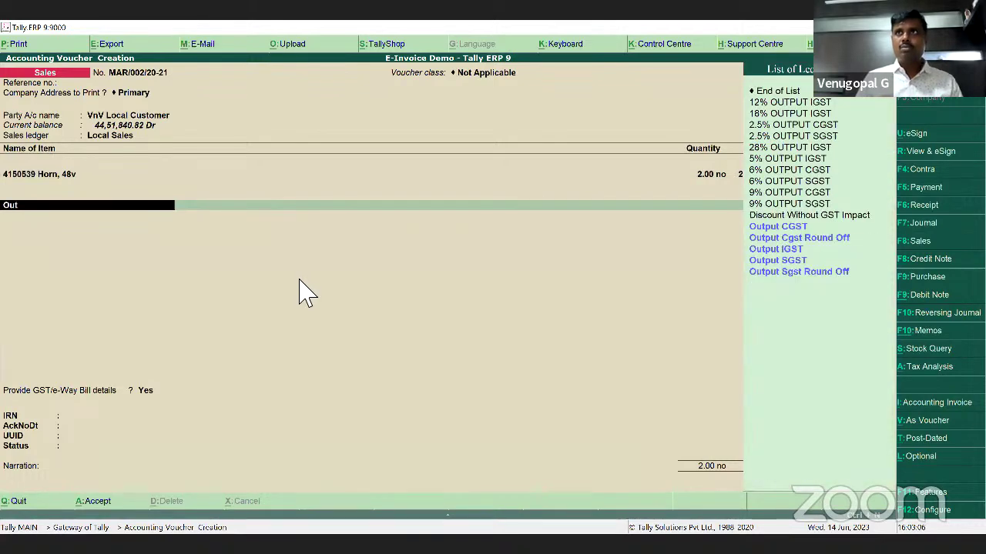
key(Down)
key(Return)
key(Return)
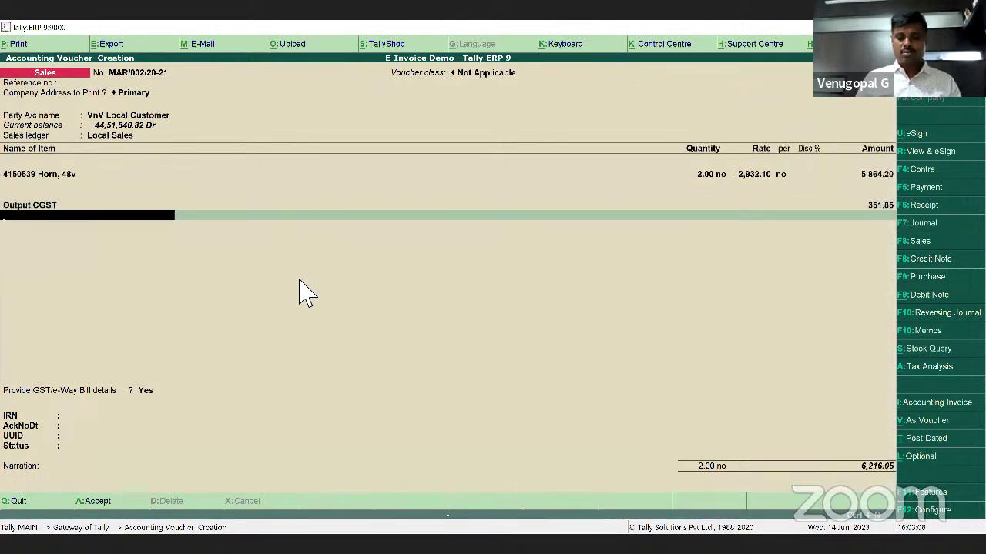
text(Out)
key(Up)
key(Return)
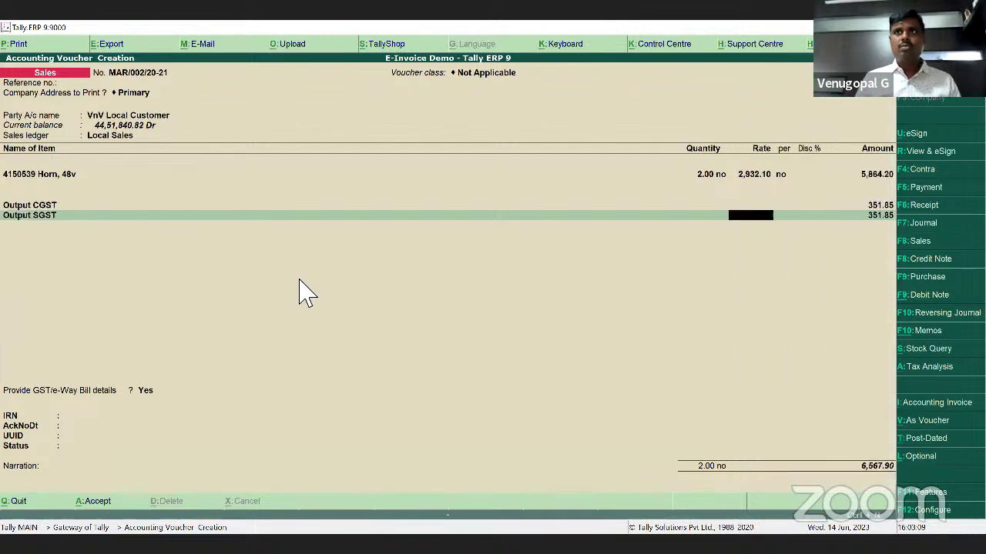
key(Return)
key(Return)
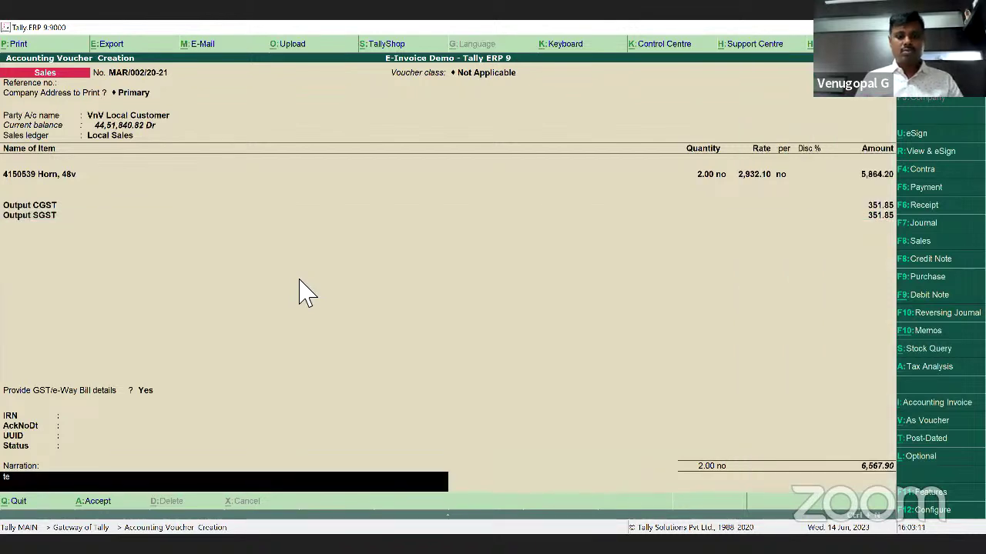
Enter the narration "test 2" and save the sales voucher.
text(test 2)
key(Return)
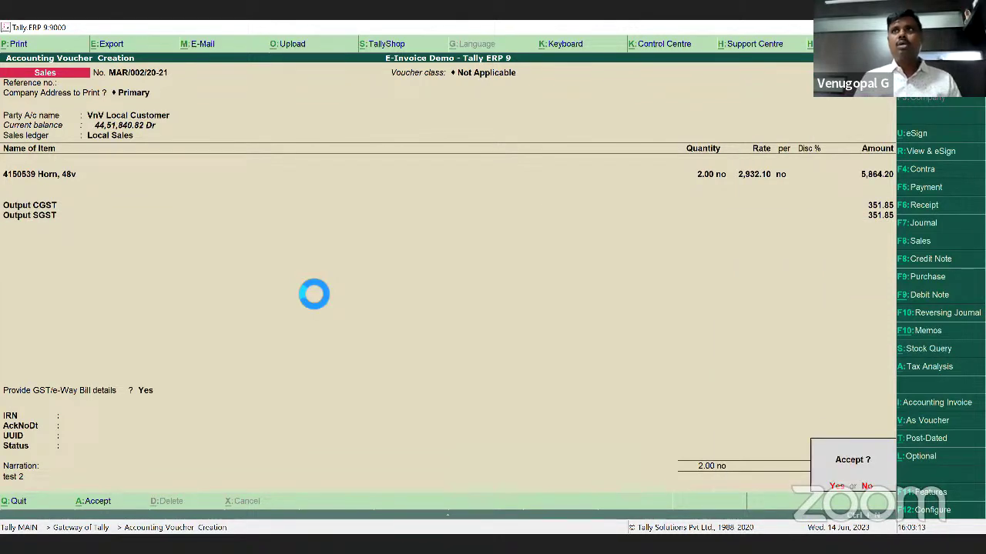
key(Return)
Quit voucher creation and return to the Gateway of Tally.
key(Escape)
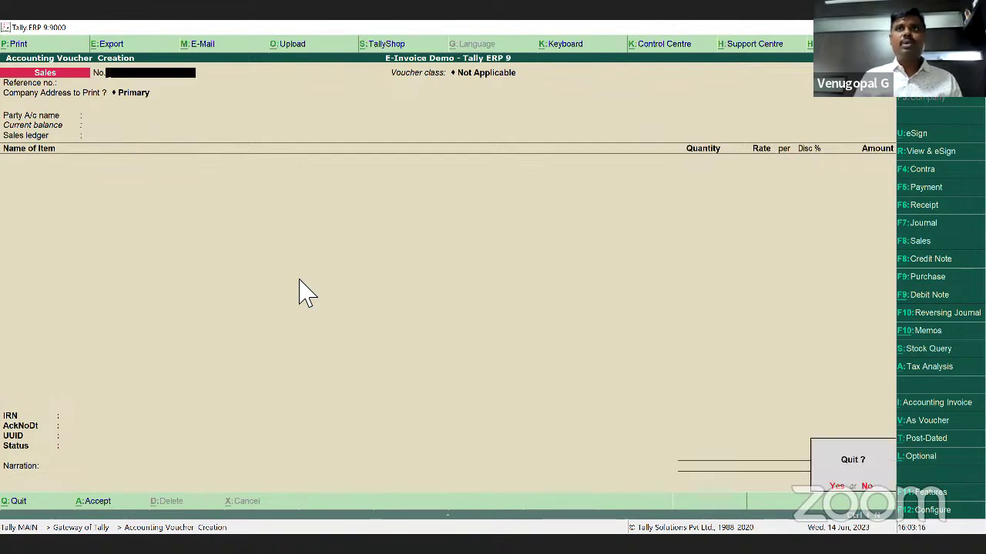
key(Return)
key(Escape)
key(Escape)
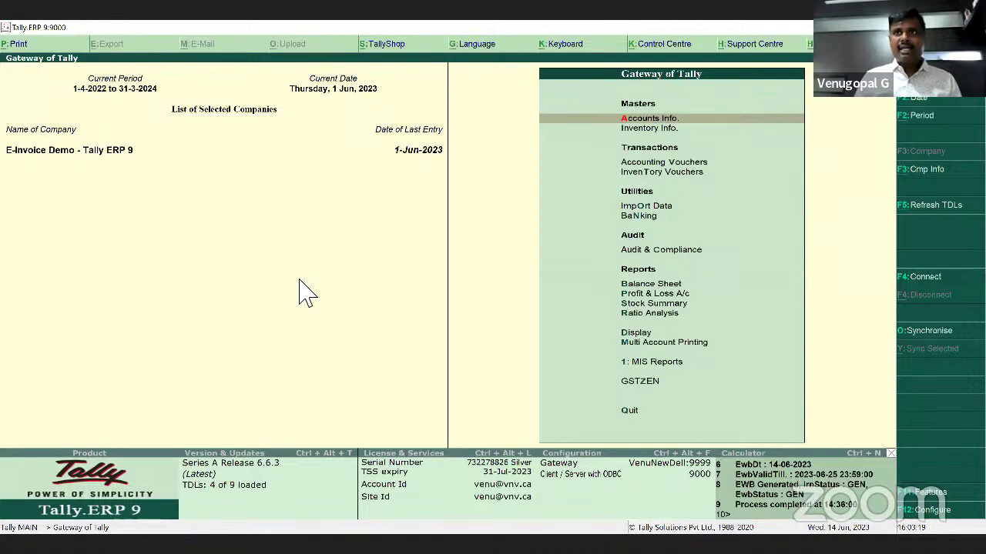
Open the B2B e-Invoice Register from the GSTZEN e-invoice options.
key(Up)
key(Up)
key(Return)
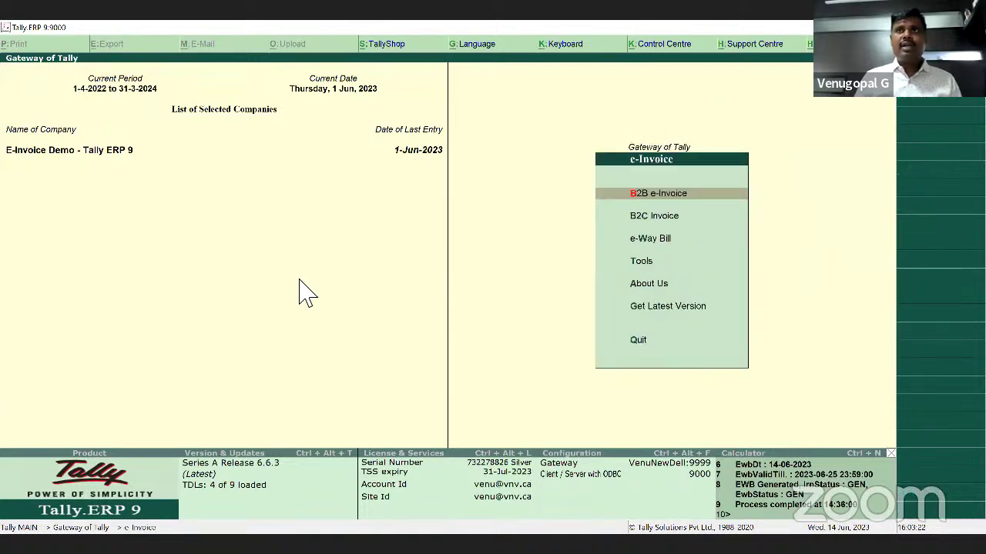
key(Return)
key(Return)
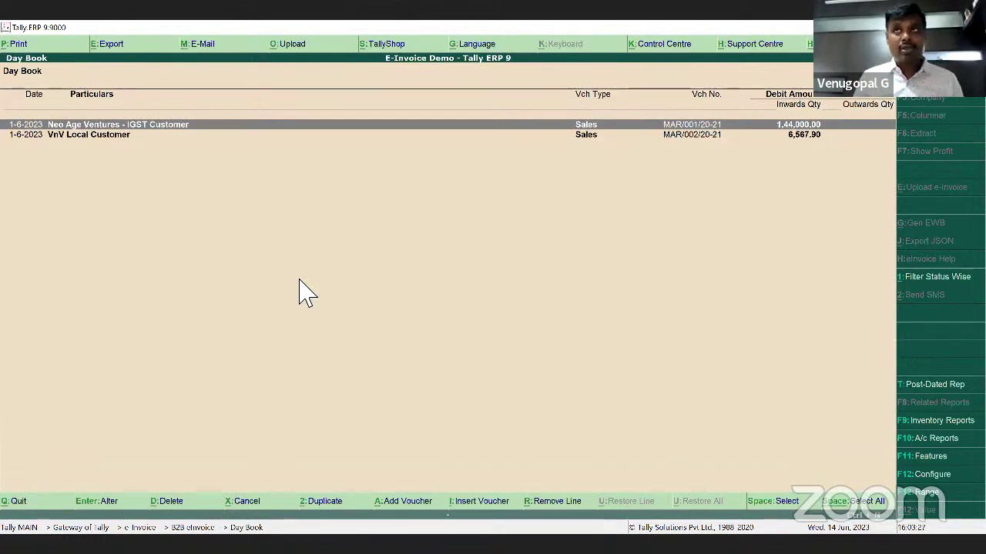
Change the register period to start from June 22, keeping 1-6-2023 as the end date.
key(F2)
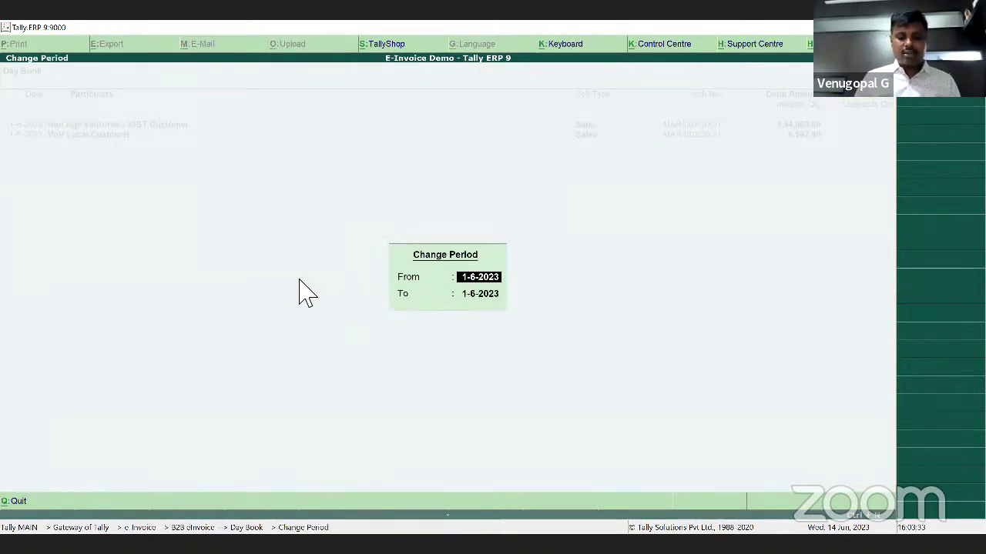
key(BackSpace)
text(June 22)
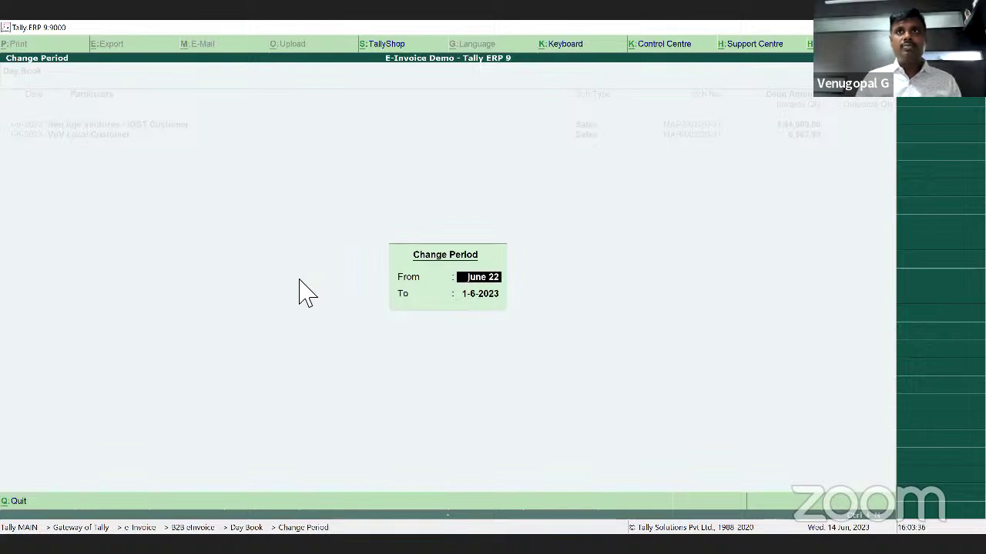
key(Return)
key(Return)
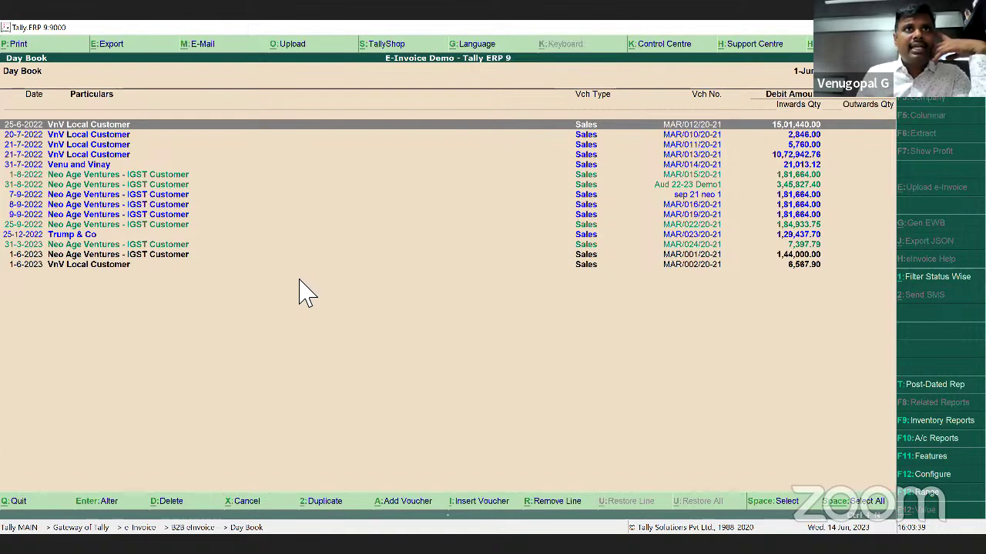
Look through the sales vouchers in the register, comparing their colours by e-invoice status.
key(Down)
key(Down)
key(Down)
key(Down)
key(Down)
key(Down)
key(Down)
key(Down)
key(Down)
key(Down)
key(Down)
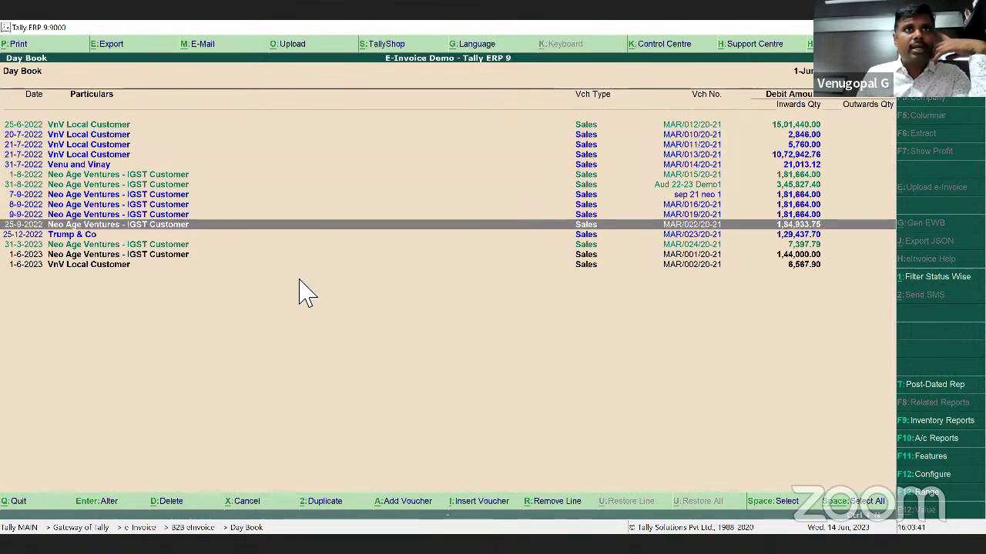
key(Up)
key(Up)
key(Up)
key(Up)
key(Up)
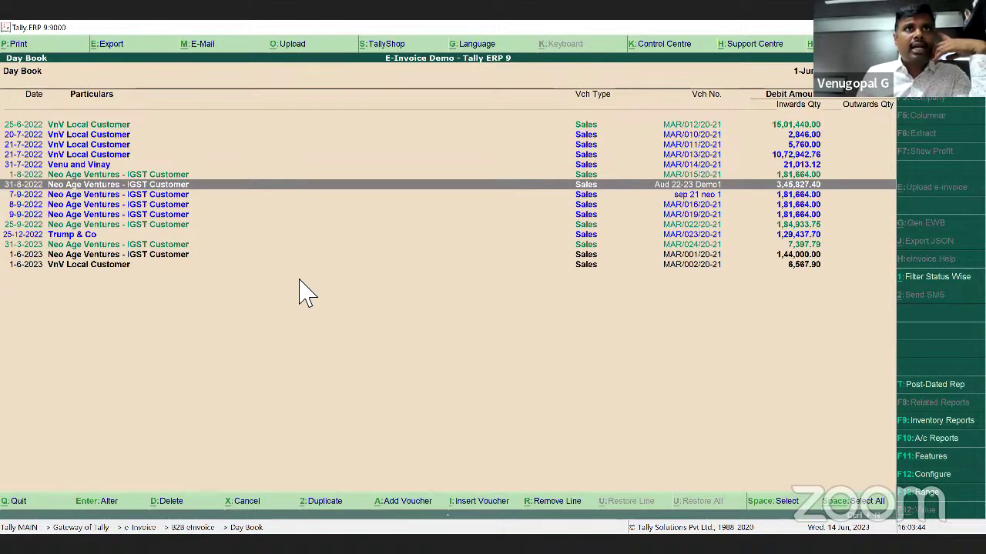
key(Down)
key(Down)
key(Down)
key(Down)
key(Down)
key(Down)
key(Down)
key(Down)
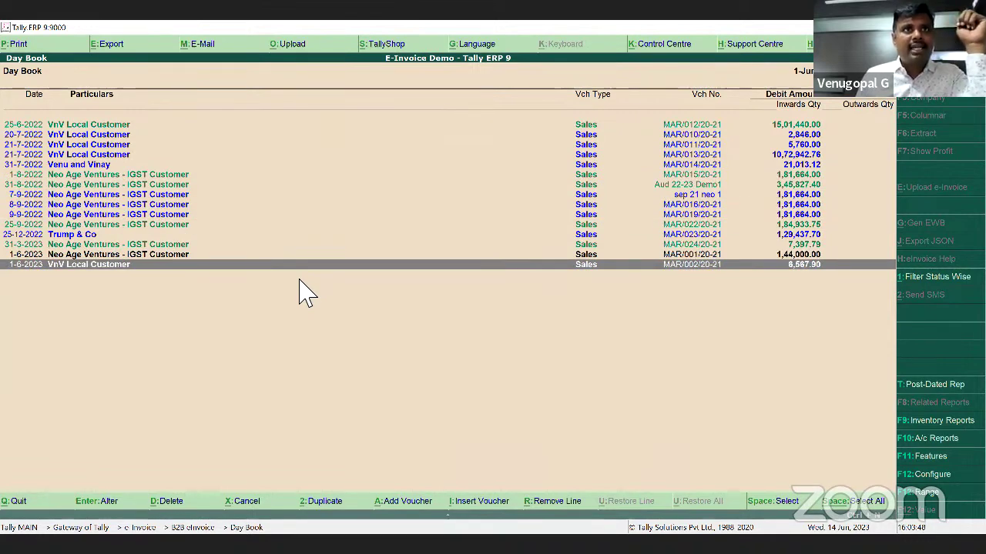
key(Up)
key(Up)
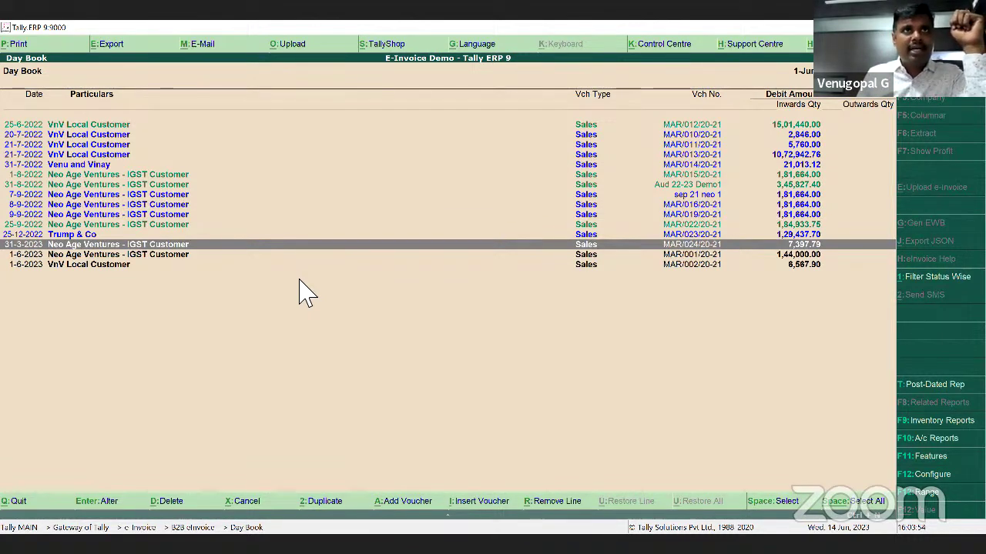
key(Up)
key(Up)
key(Up)
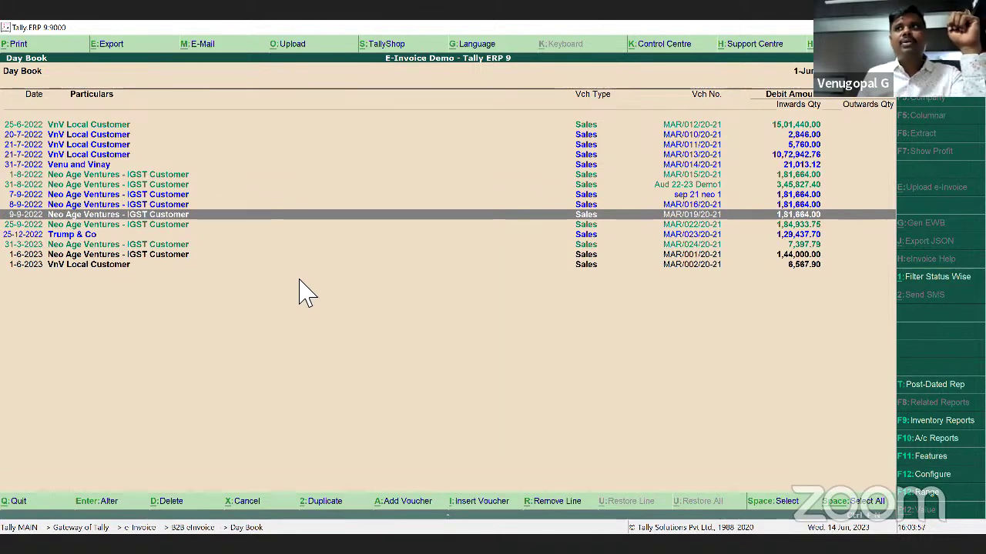
Reopen the e-Invoice Register for the default period, select all listed sales vouchers and upload them as e-invoices.
key(Escape)
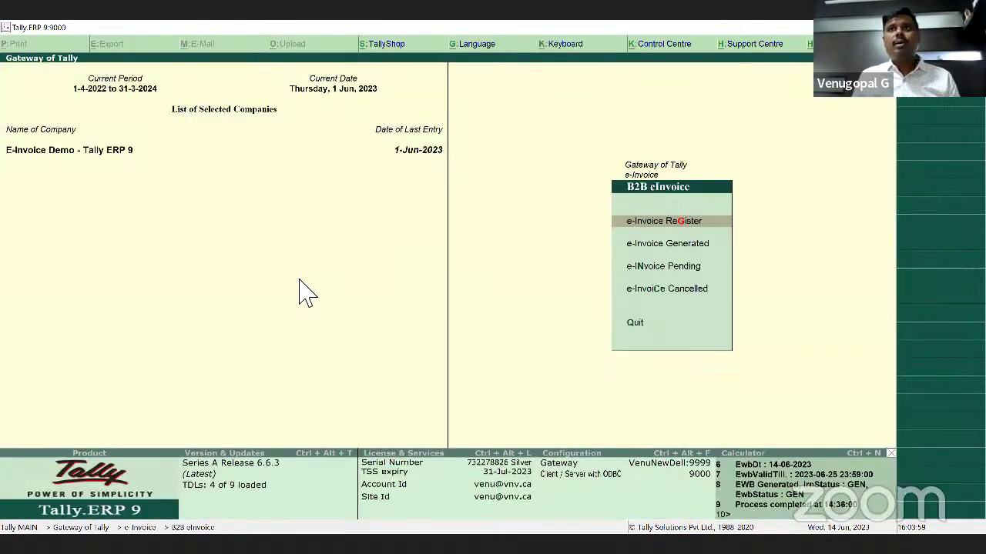
key(Return)
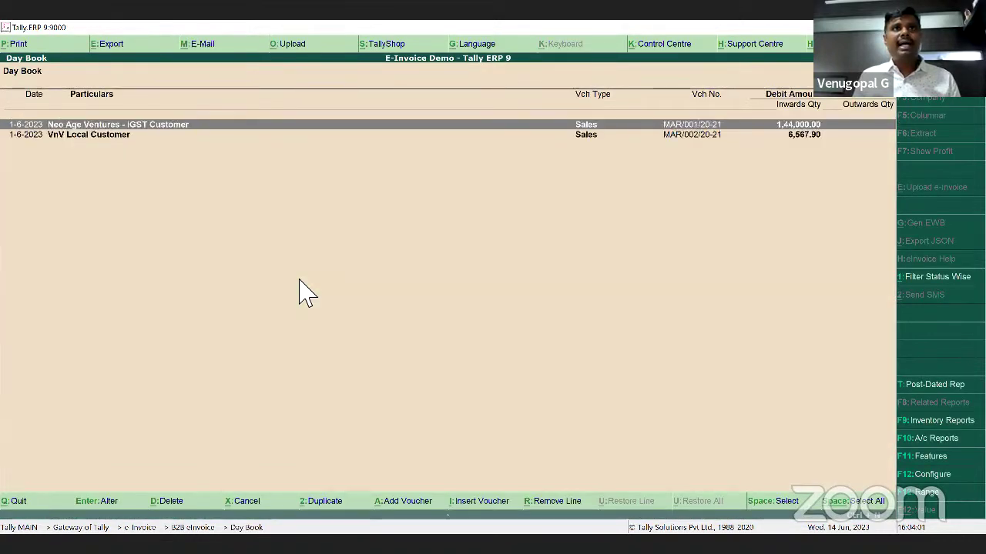
key(ctrl+space)
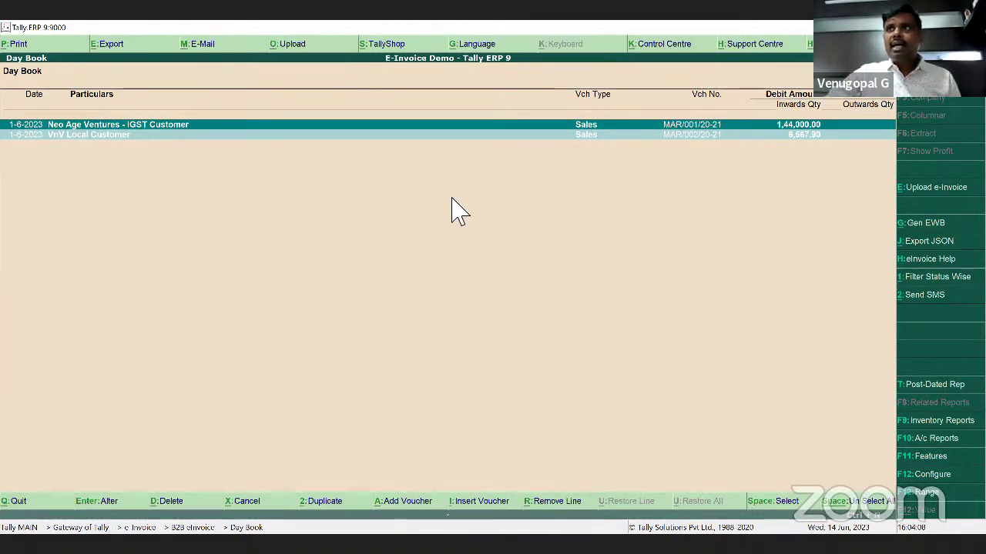
click(928, 191)
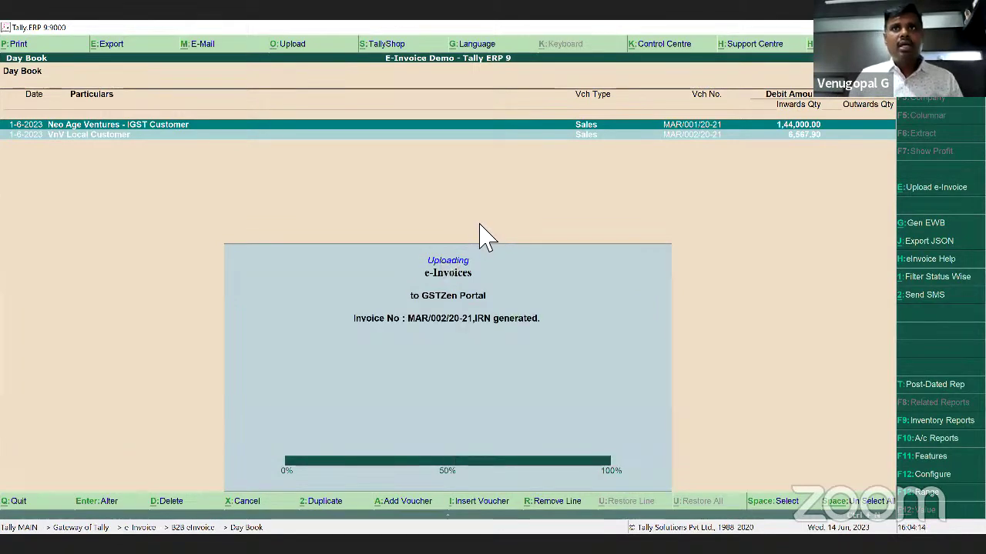
Open the uploaded Neo Age Ventures sales voucher and examine its IRN, acknowledgement details and status.
key(Down)
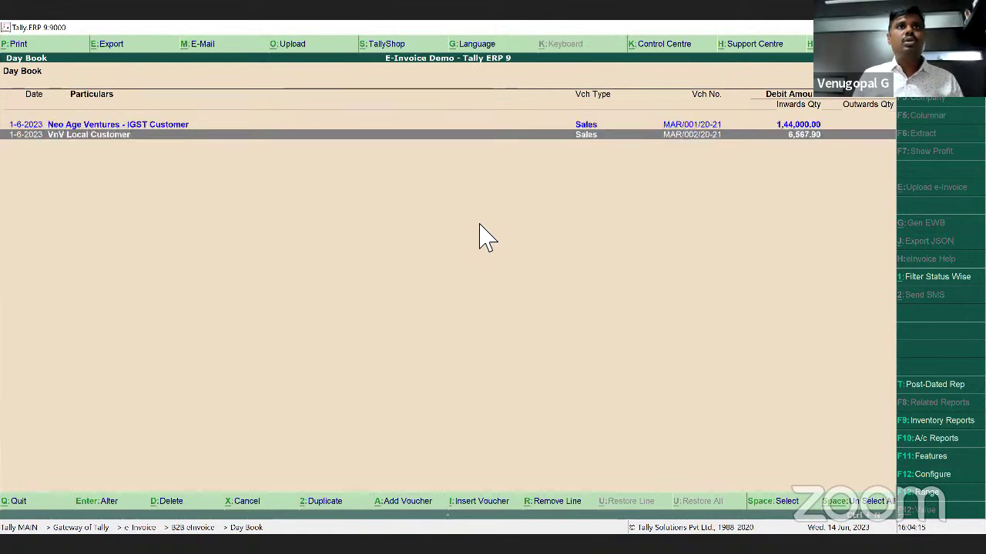
key(Up)
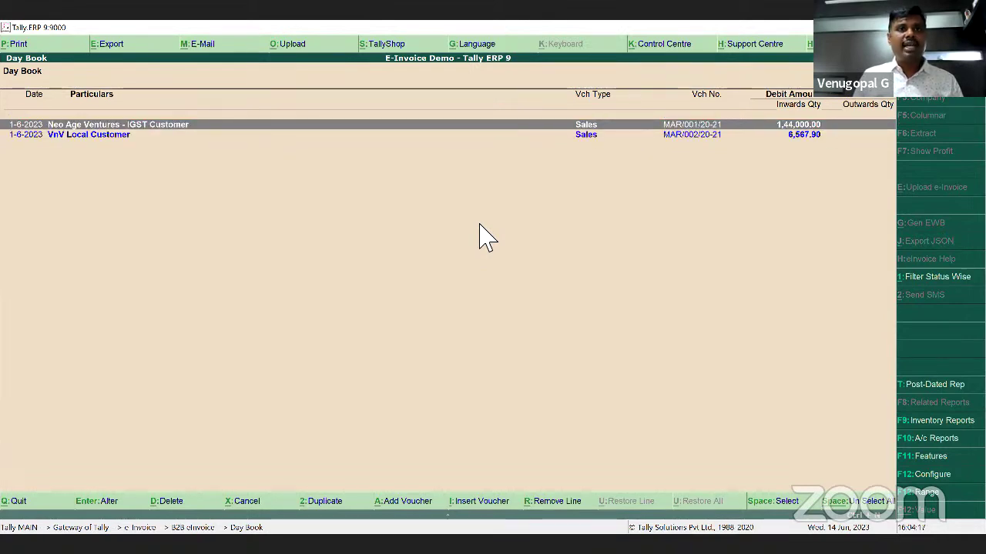
key(Return)
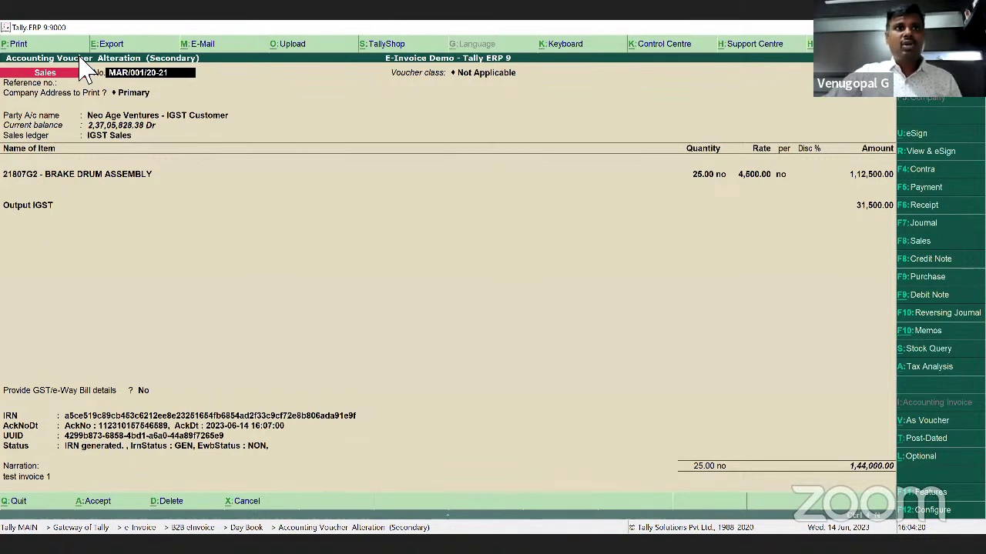
mouse_move(12, 381)
mouse_down()
mouse_move(126, 490)
mouse_move(391, 484)
mouse_move(412, 408)
mouse_up()
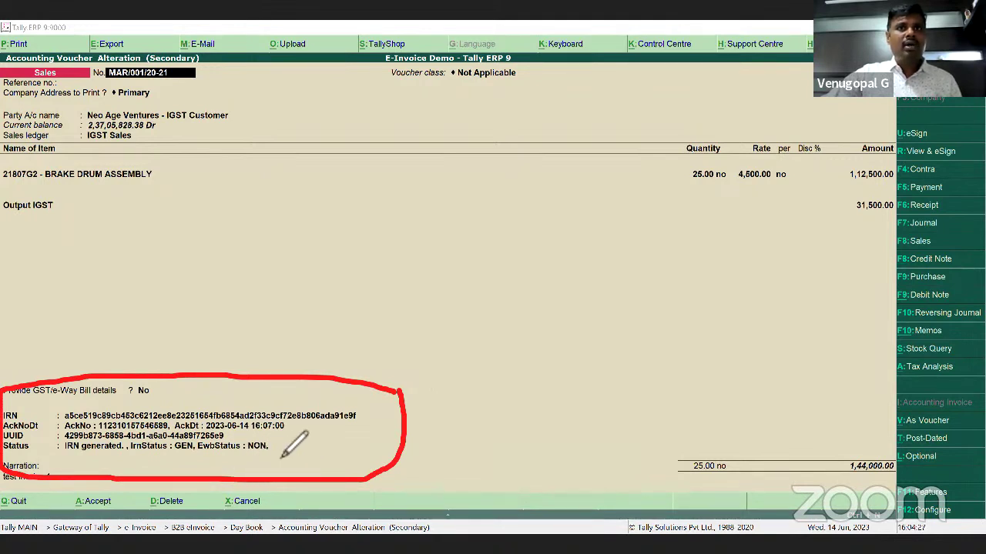
drag(246, 436, 279, 436)
drag(60, 459, 126, 459)
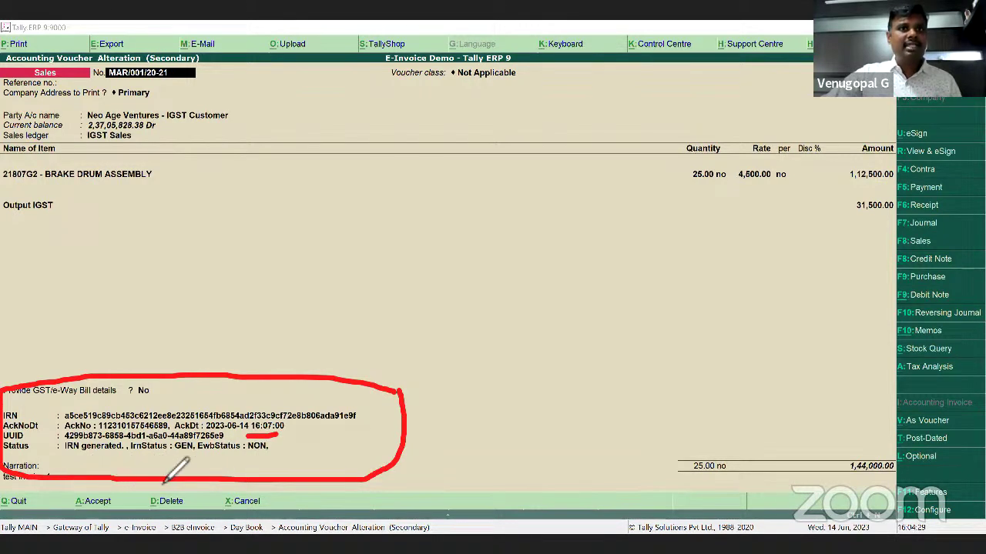
drag(188, 455, 270, 455)
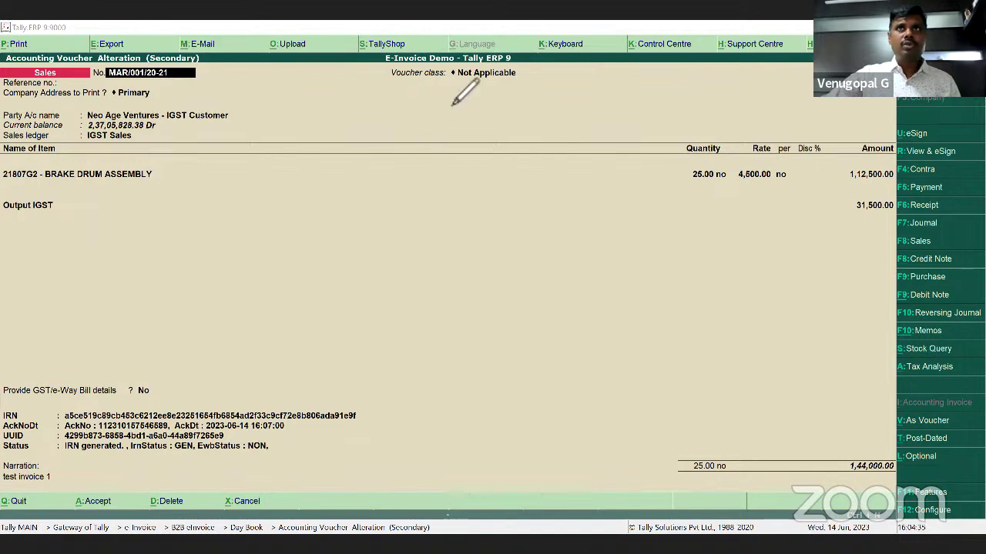
Open the print preview of the Neo Age Ventures invoice and enlarge it for reading.
key(Return)
key(Return)
key(Return)
key(Return)
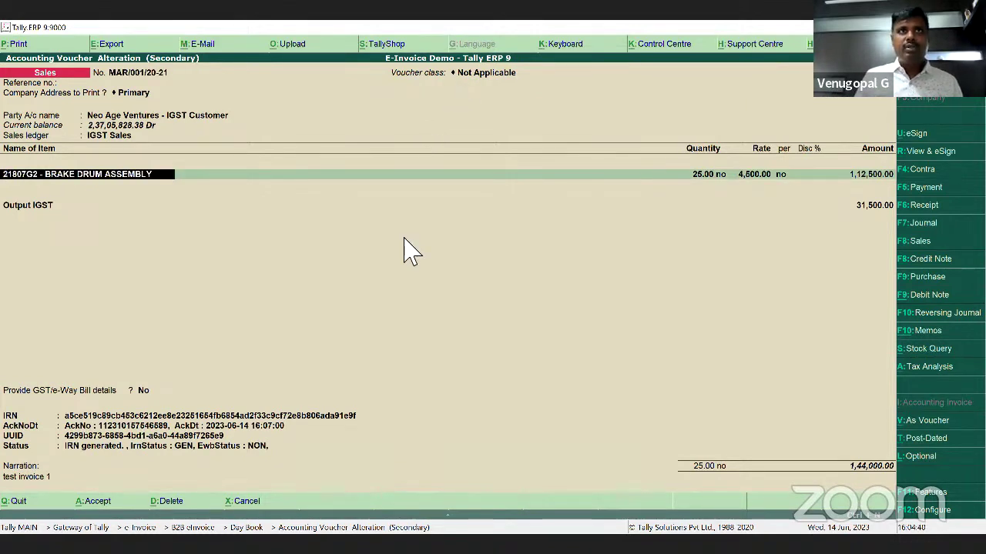
key(alt+p)
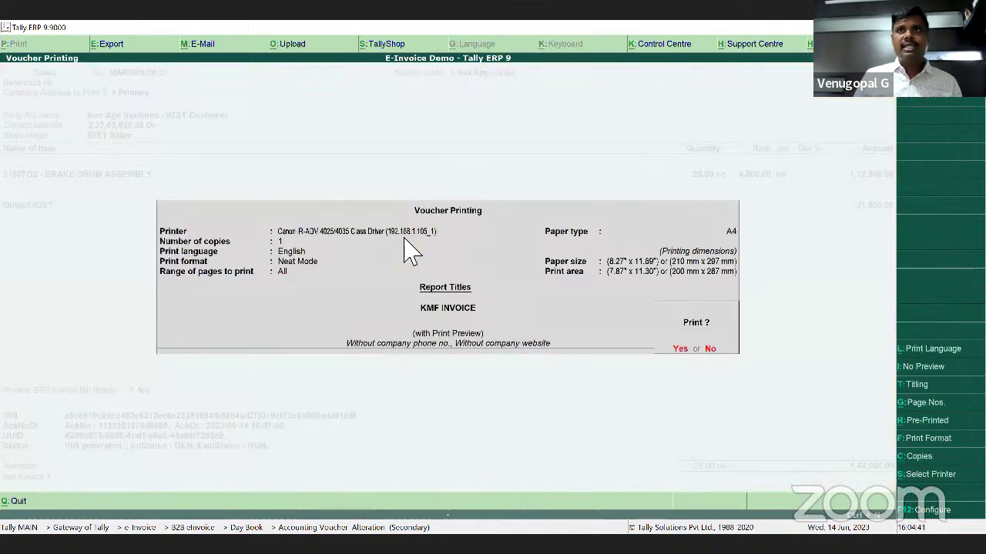
key(Return)
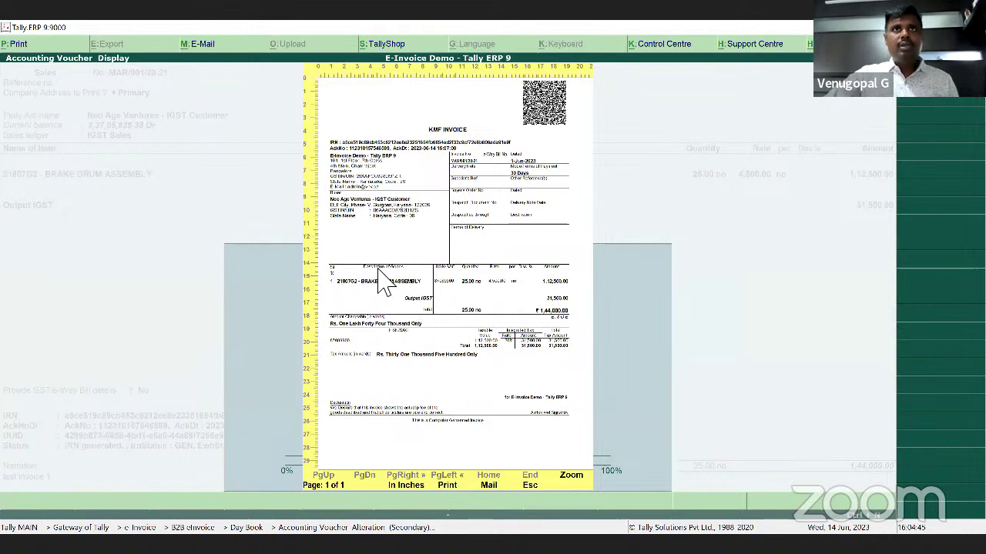
key(alt+z)
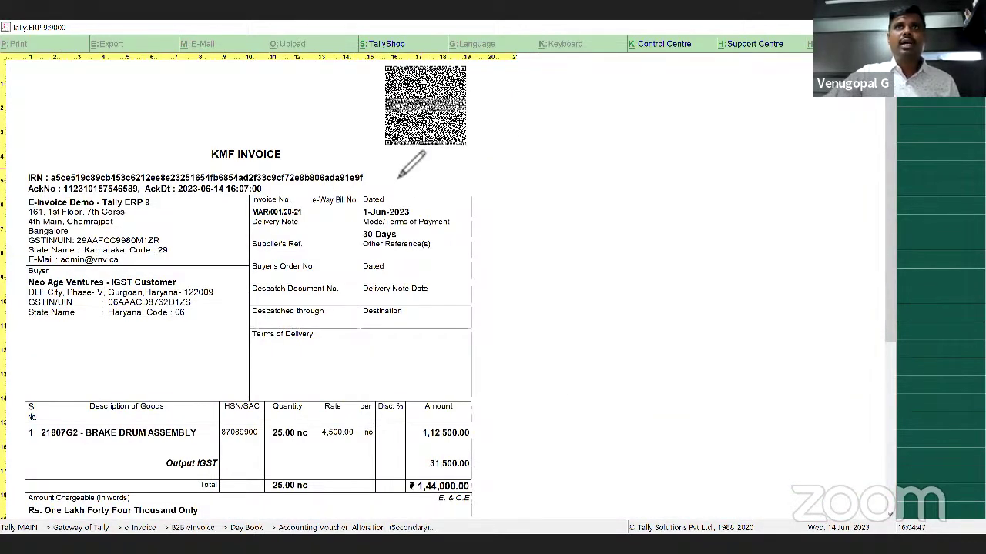
Examine the QR code, IRN and acknowledgement details on the previewed invoice, and return to the voucher.
mouse_move(462, 159)
mouse_down()
mouse_move(539, 139)
mouse_move(511, 107)
mouse_up()
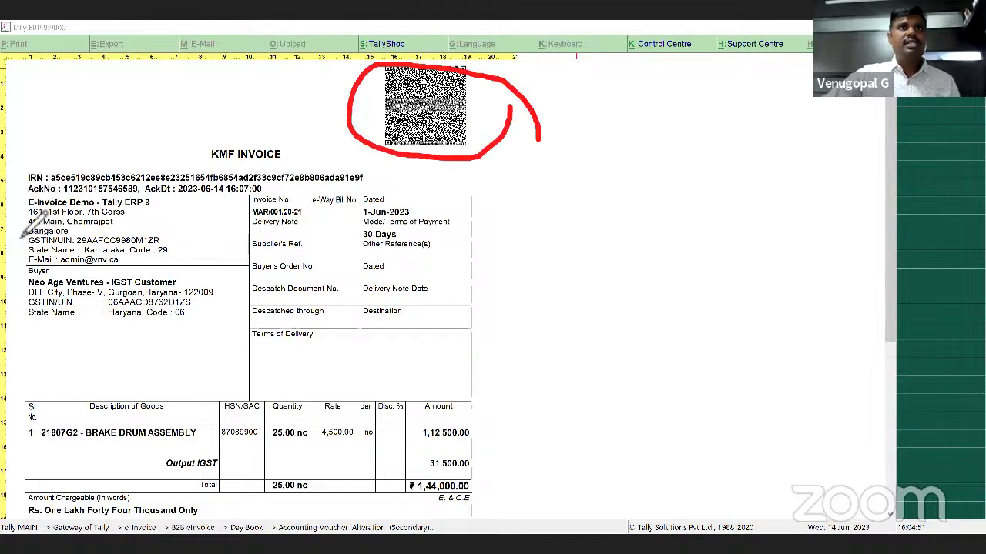
drag(25, 164, 14, 213)
drag(369, 164, 373, 195)
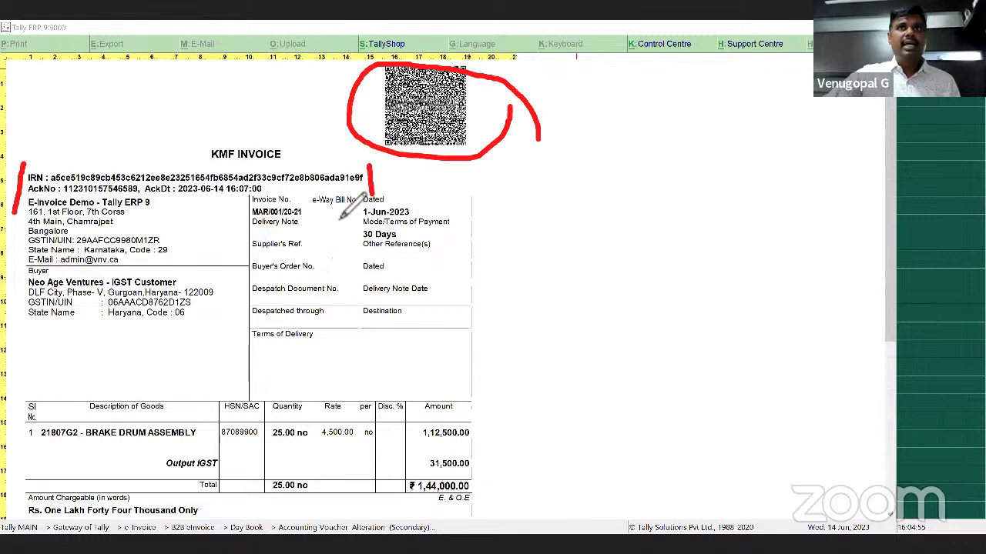
click(331, 179)
mouse_move(331, 180)
mouse_down()
mouse_move(334, 199)
mouse_move(340, 189)
mouse_move(355, 217)
mouse_up()
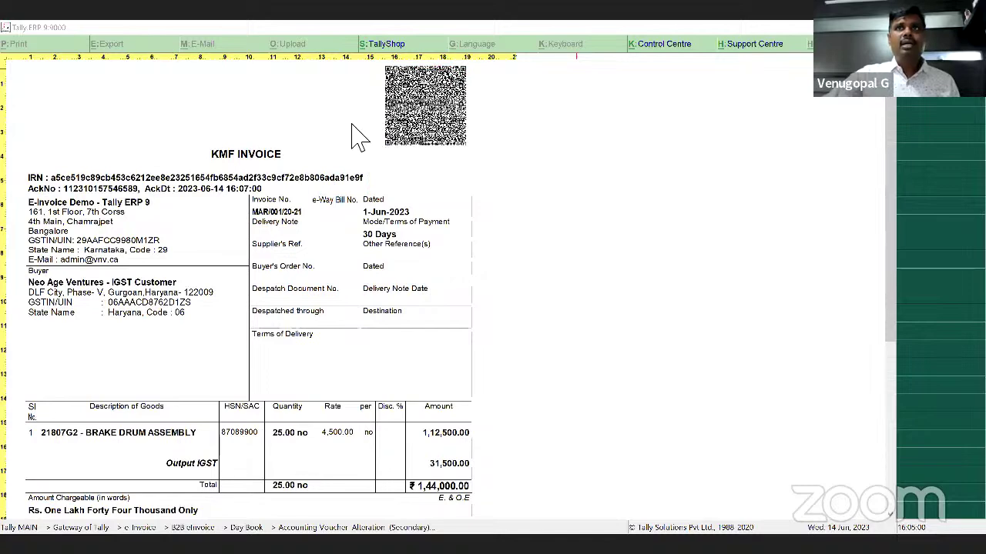
click(531, 306)
key(Escape)
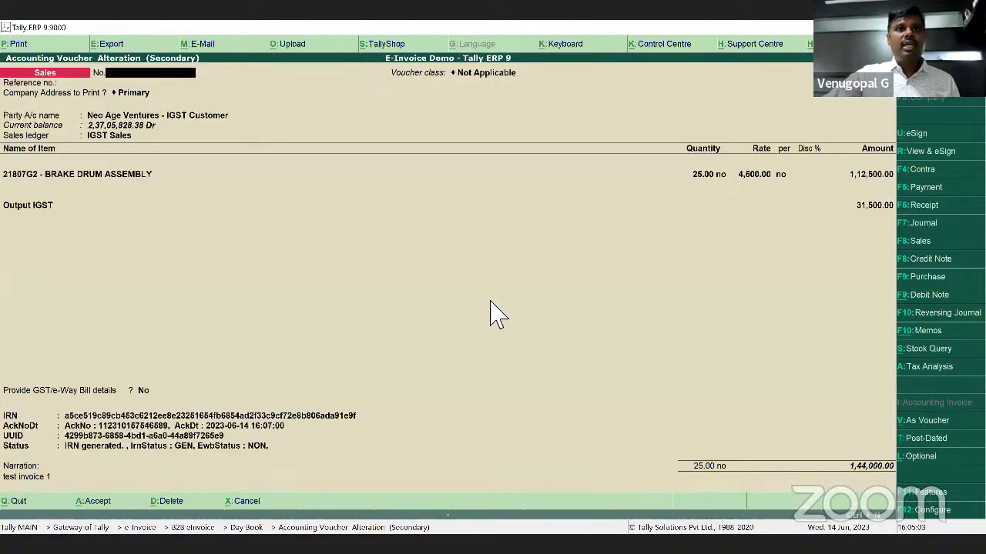
Reopen the Neo Age Ventures voucher and set Provide GST/e-Way Bill details to Yes.
key(Escape)
key(Return)
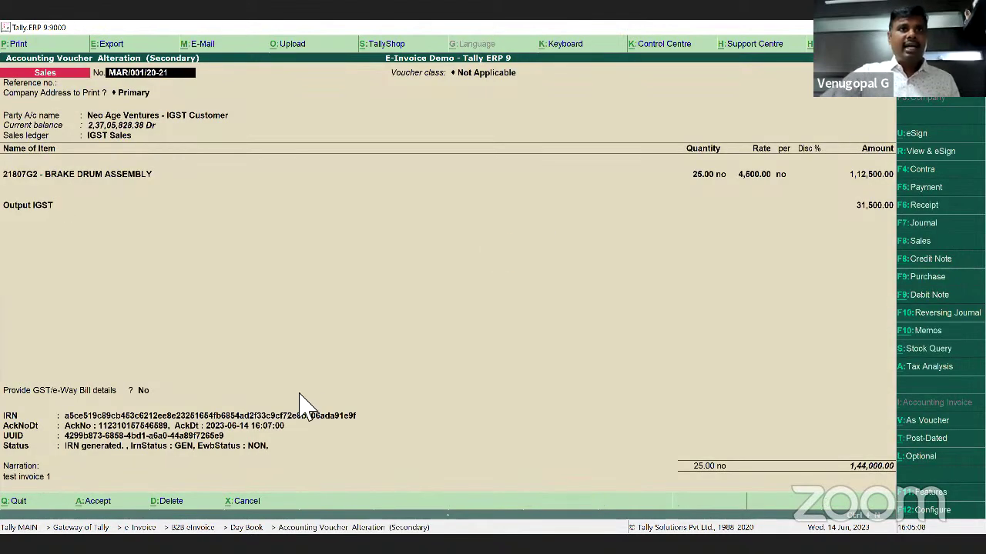
click(143, 391)
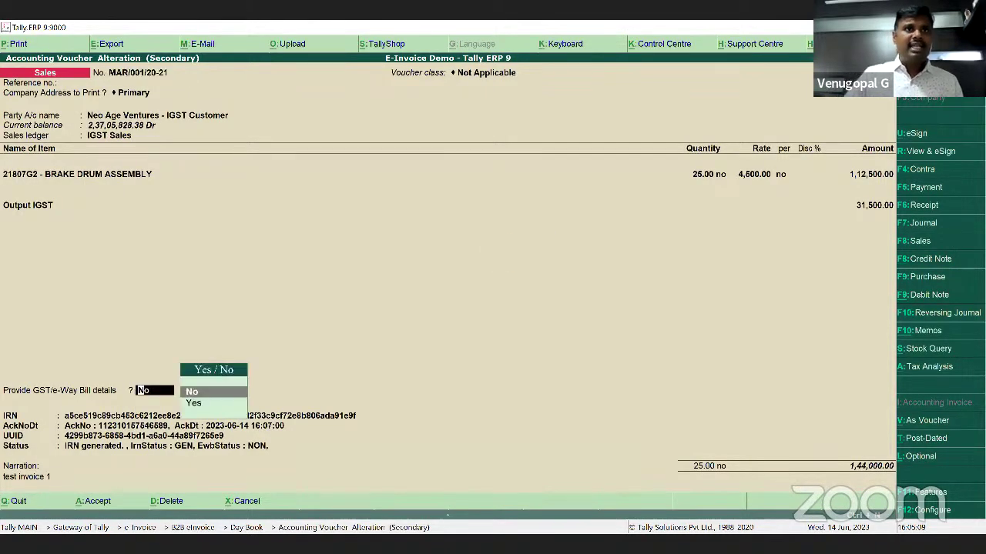
key(Down)
key(Return)
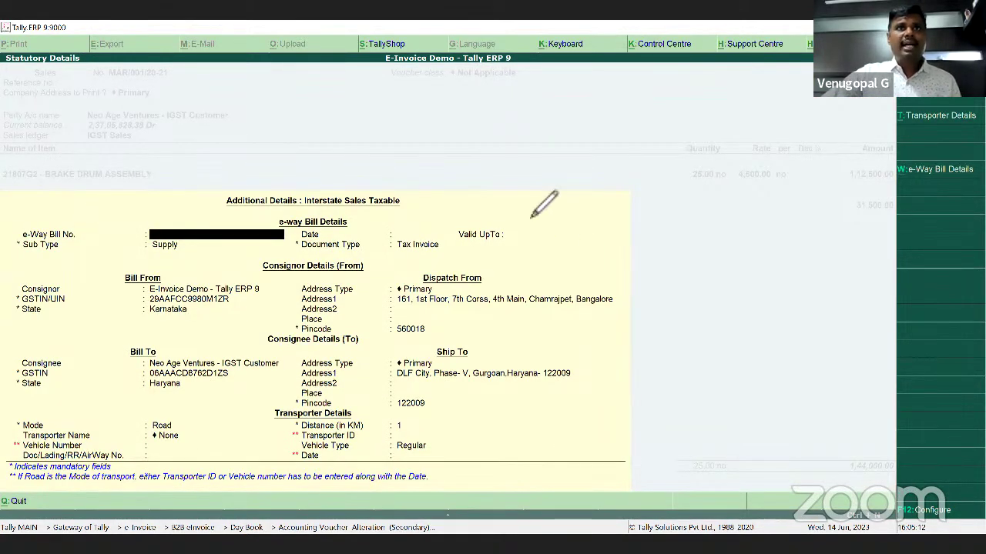
Set the vehicle number to KA05MH1234 with Regular vehicle type in the e-way bill details, and return to the Day Book.
drag(531, 217, 533, 216)
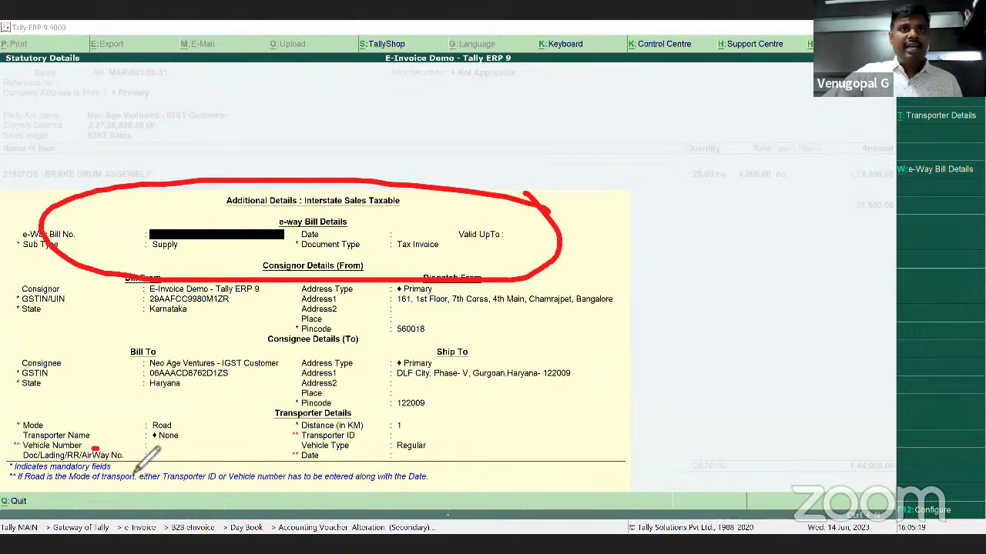
drag(92, 451, 137, 447)
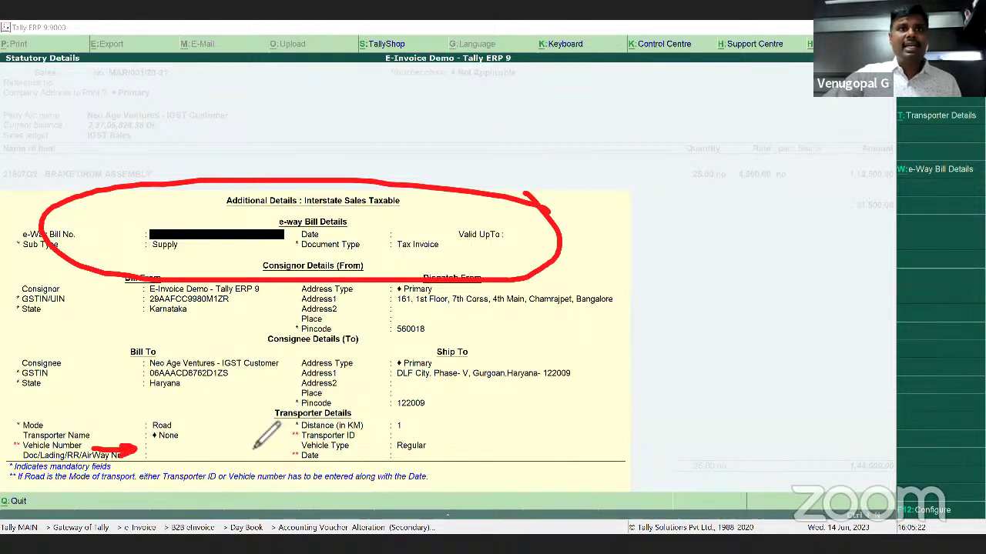
mouse_move(205, 433)
mouse_down()
mouse_move(154, 431)
mouse_move(228, 456)
mouse_move(203, 431)
mouse_up()
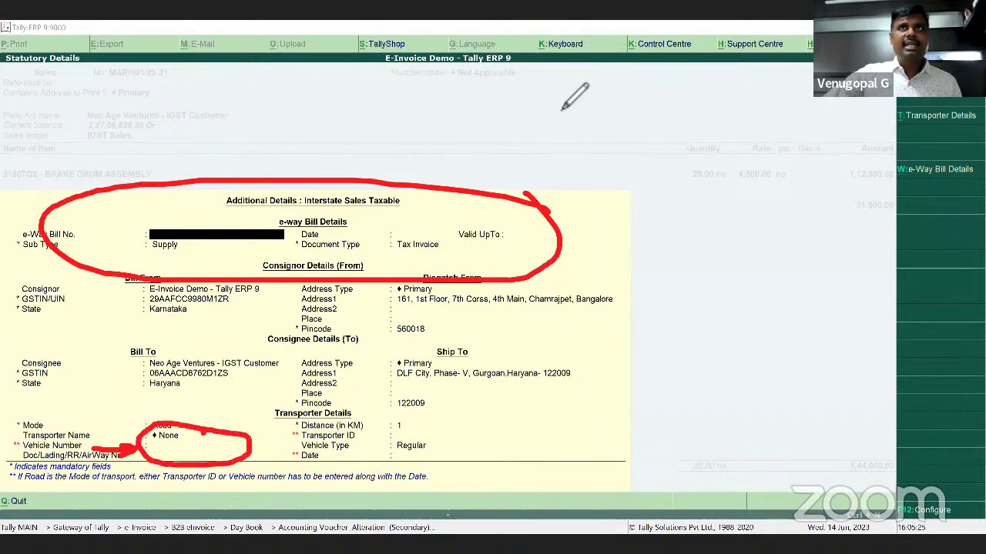
click(165, 447)
text(KA)
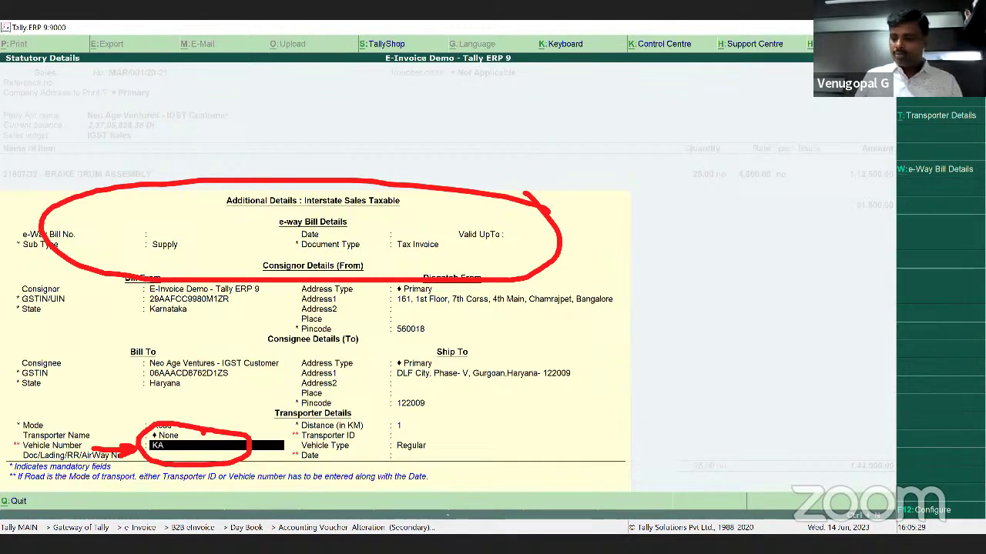
text(05MH123)
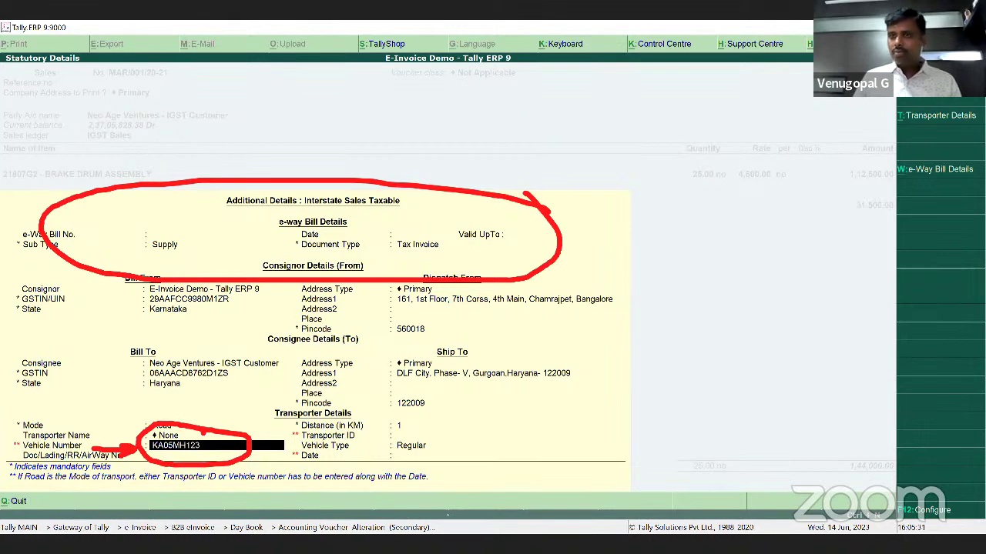
text(4)
key(Return)
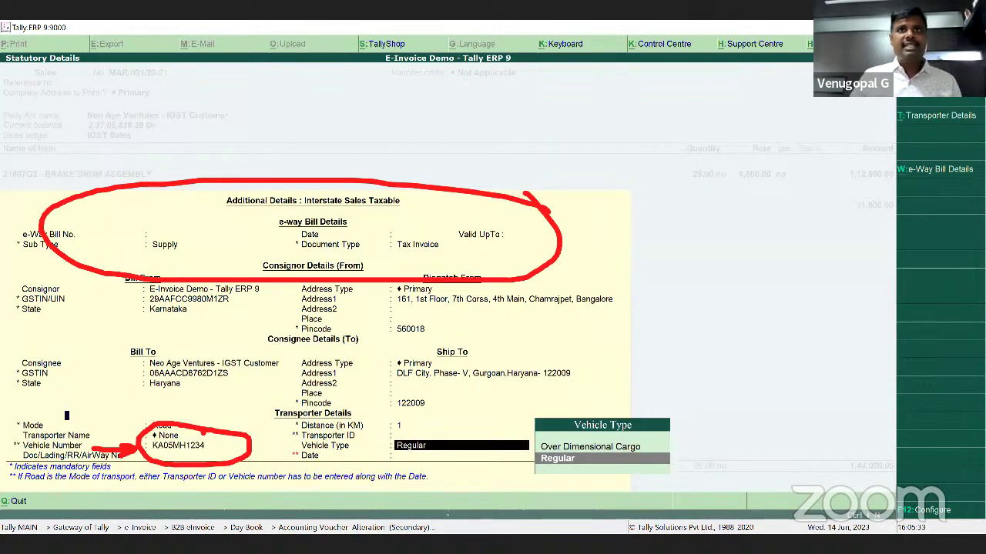
key(Return)
key(Return)
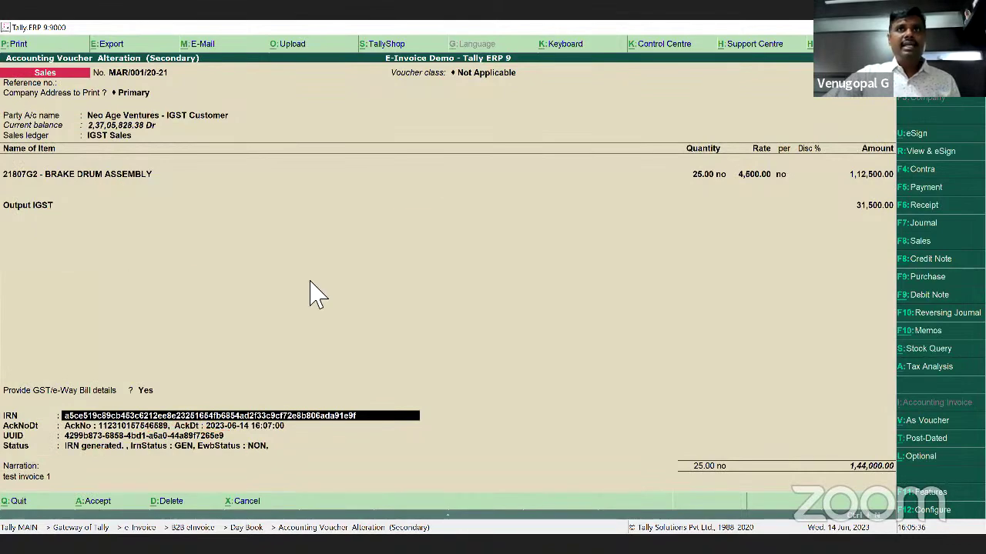
key(Up)
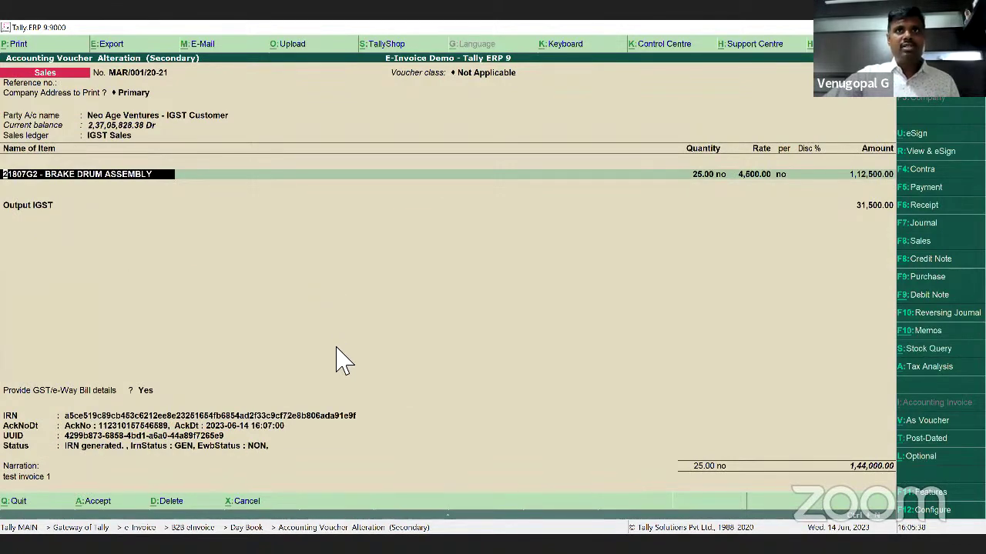
key(Escape)
Generate the e-way bill for the Neo Age Ventures sales voucher from the Day Book.
key(Down)
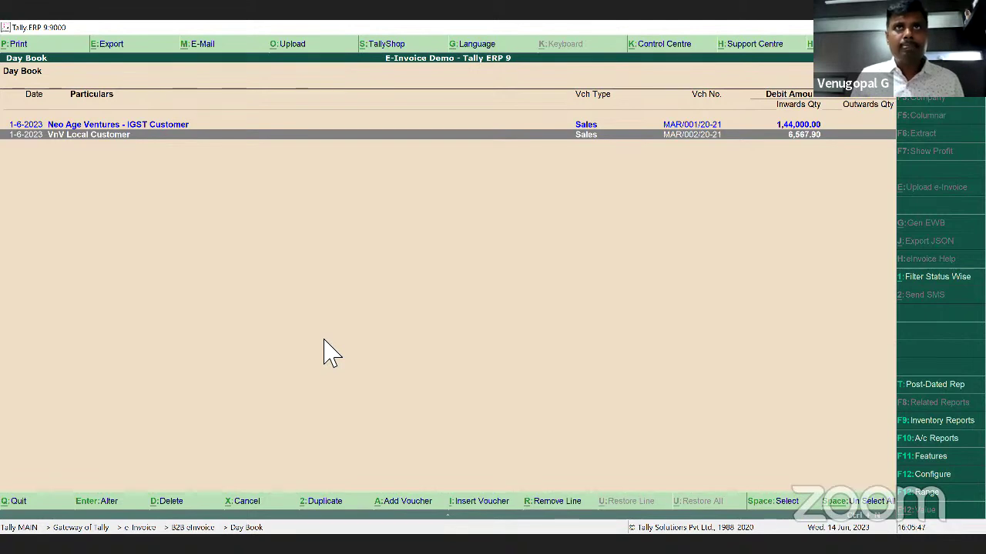
key(Up)
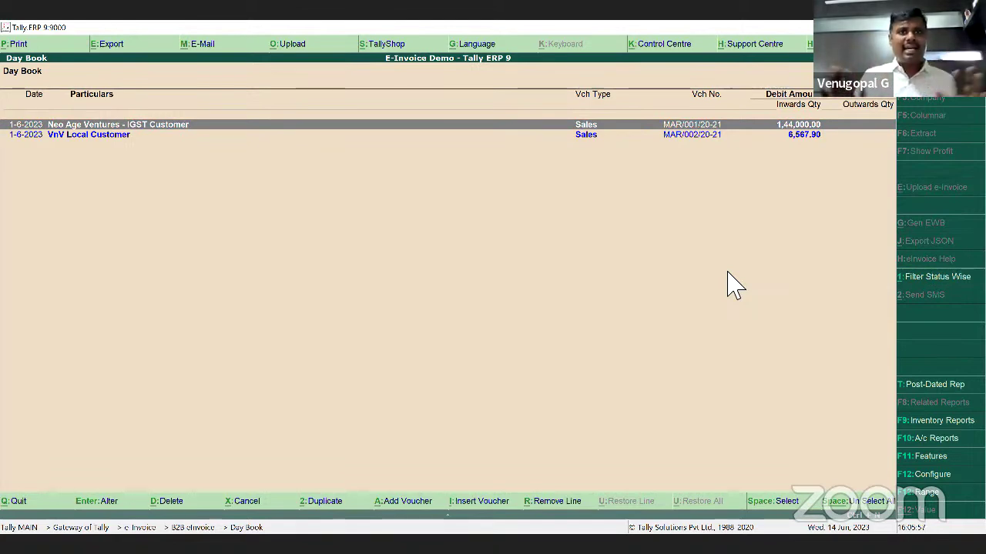
key(Down)
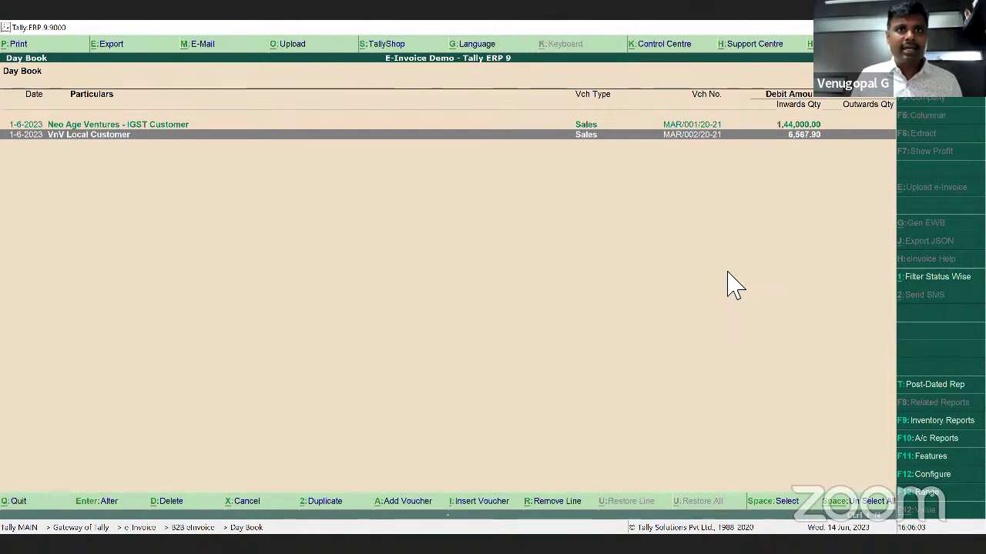
Reopen the Neo Age Ventures voucher and examine its status and the e-way bill number, date and validity.
key(Up)
key(Return)
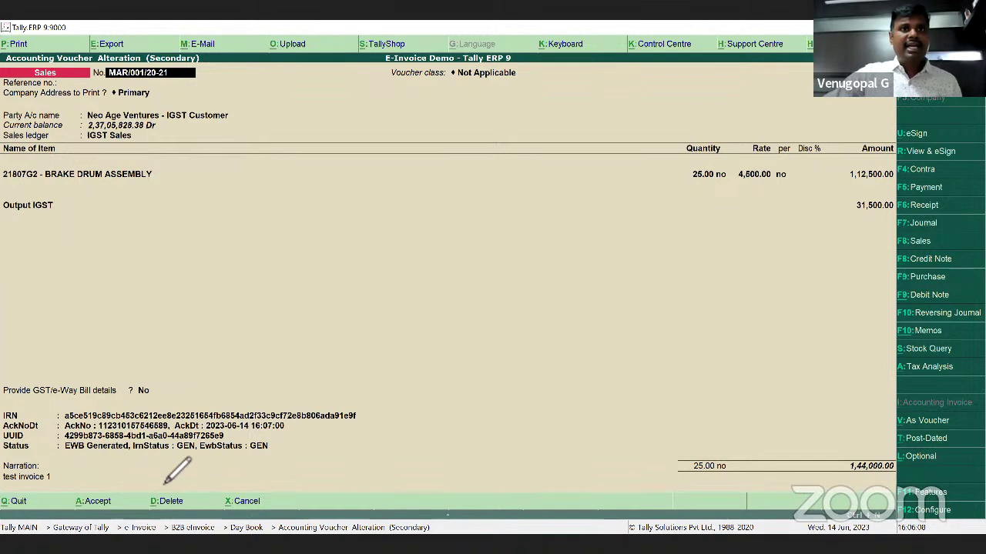
drag(60, 455, 274, 460)
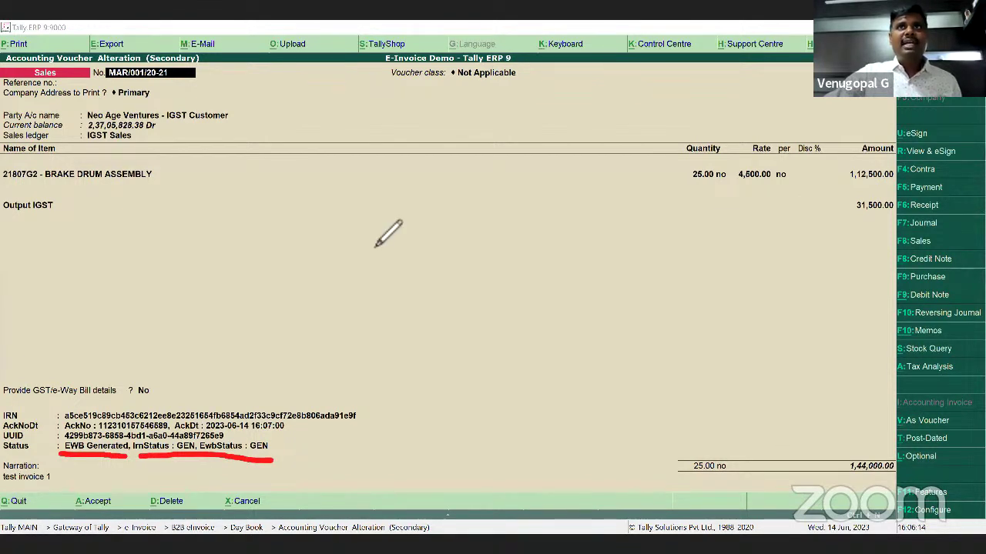
click(152, 390)
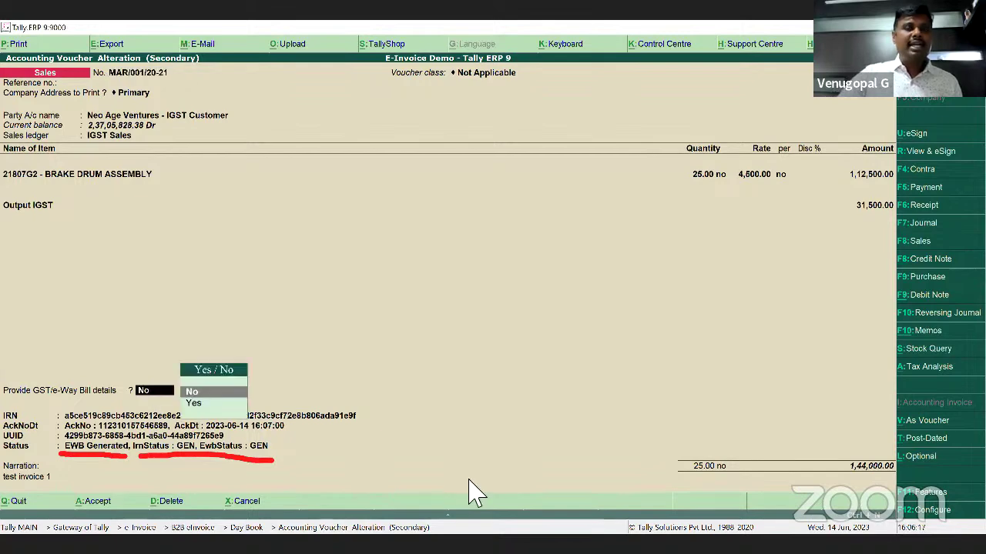
key(Down)
key(Return)
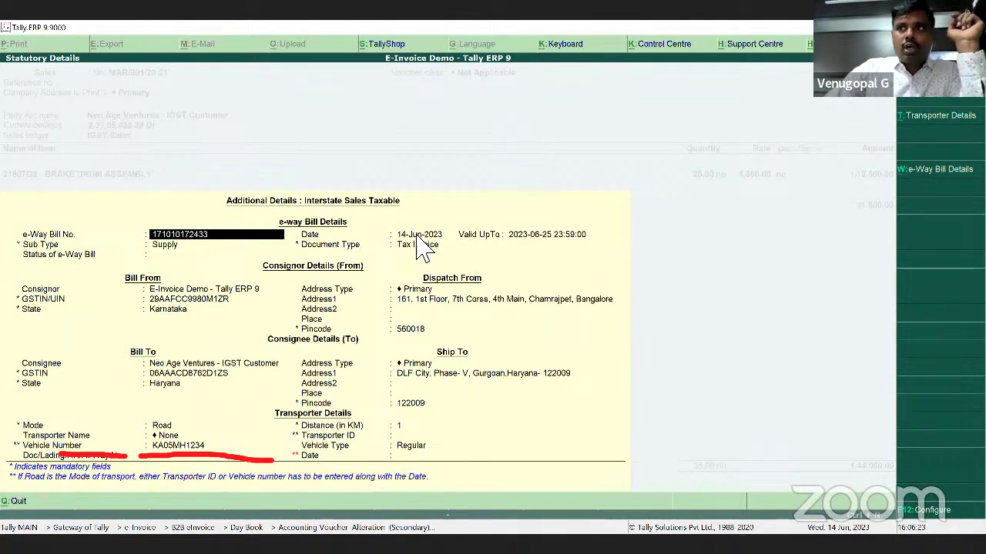
key(Return)
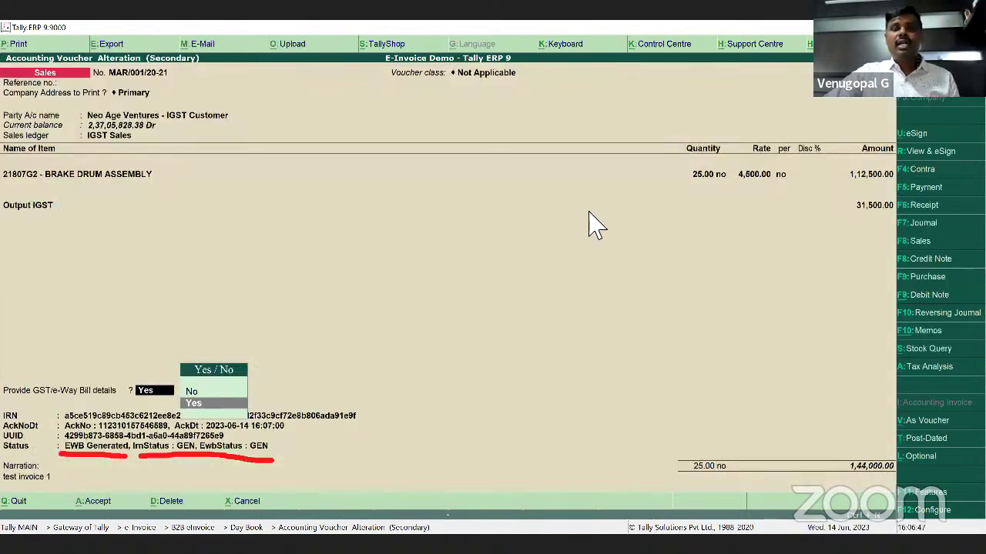
Preview the Neo Age Ventures invoice enlarged, examine its QR code, IRN and e-way bill number, and return to the Day Book.
key(ctrl+a)
key(alt+p)
key(Return)
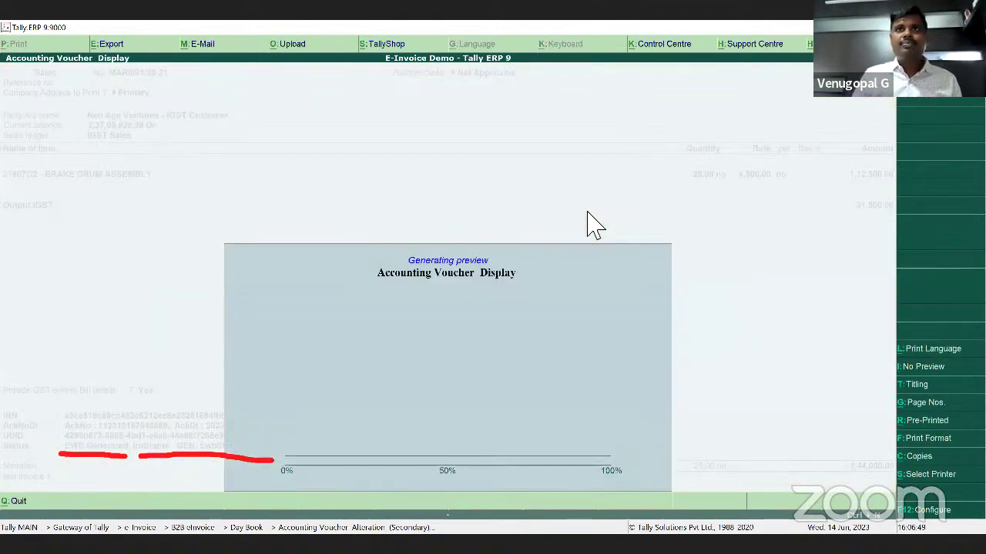
key(Return)
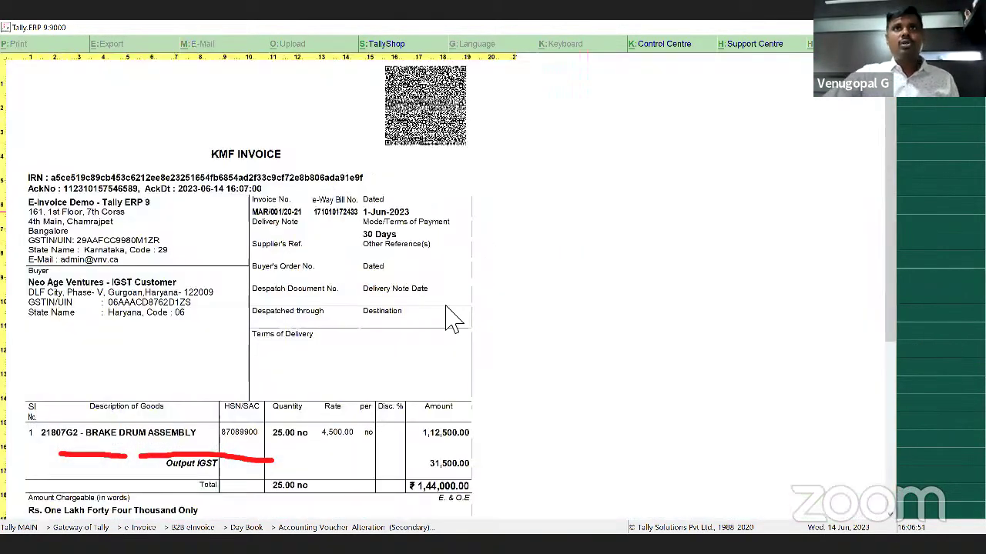
key(Return)
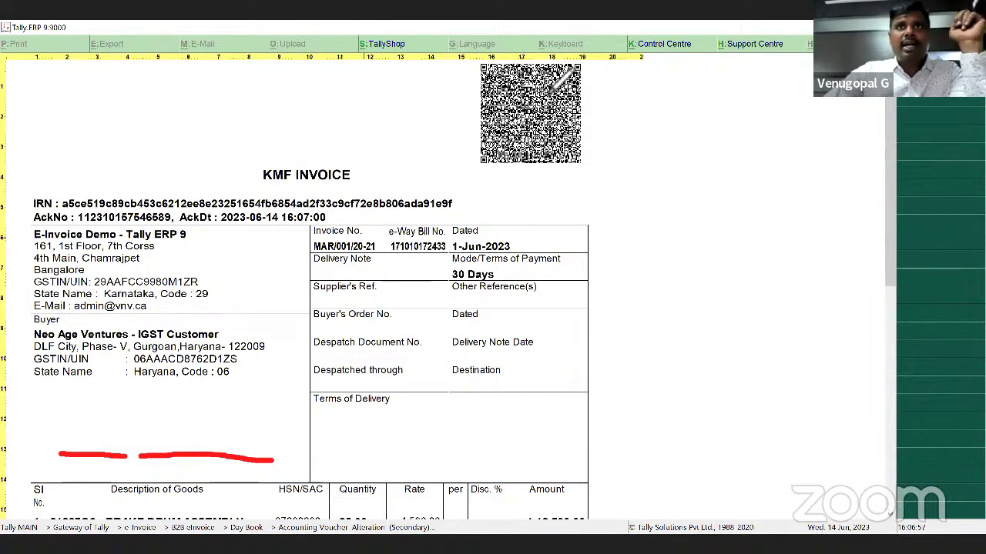
drag(455, 202, 462, 214)
drag(393, 120, 396, 203)
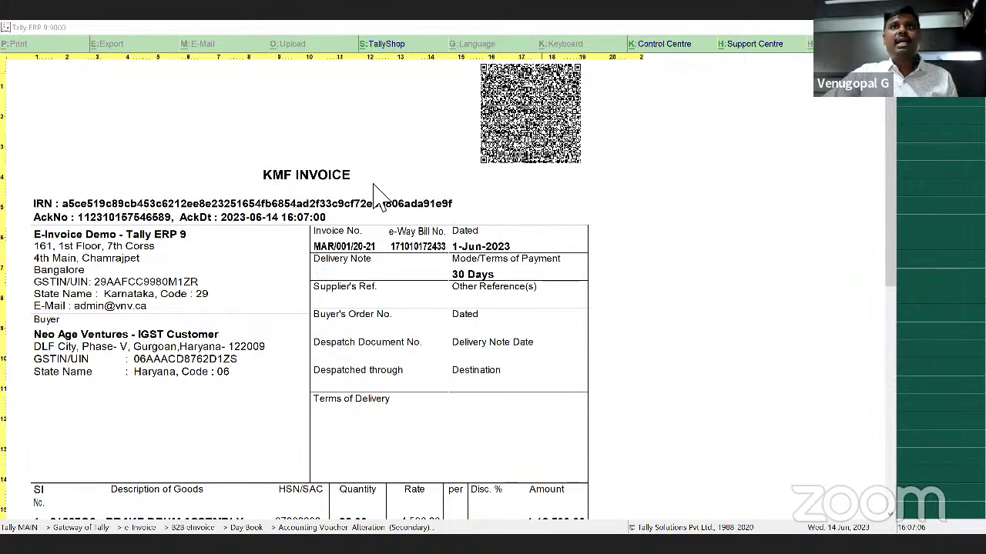
key(Escape)
key(Escape)
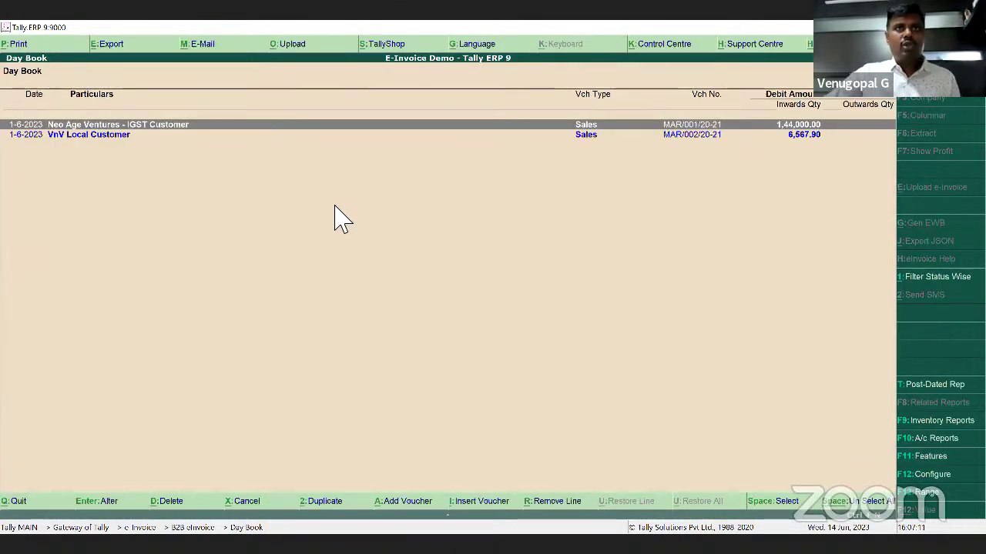
Open the e-Invoice Generated list and cancel the e-invoice of the VnV Local Customer voucher.
key(Down)
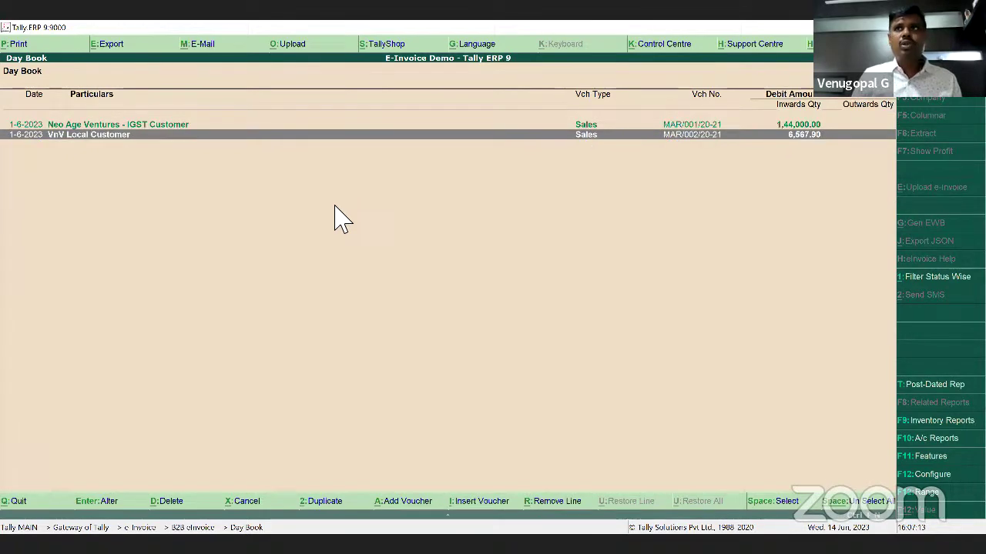
key(Escape)
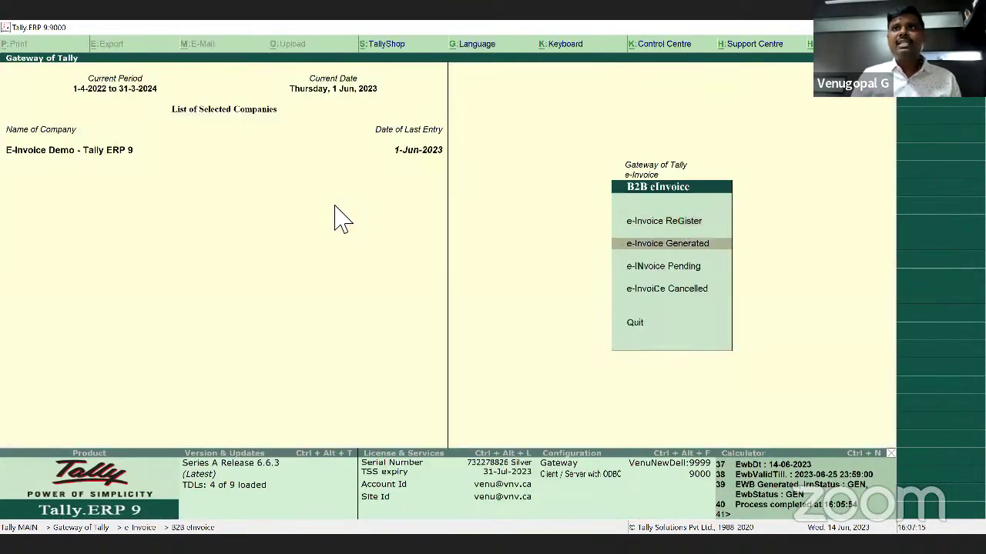
key(Return)
key(Down)
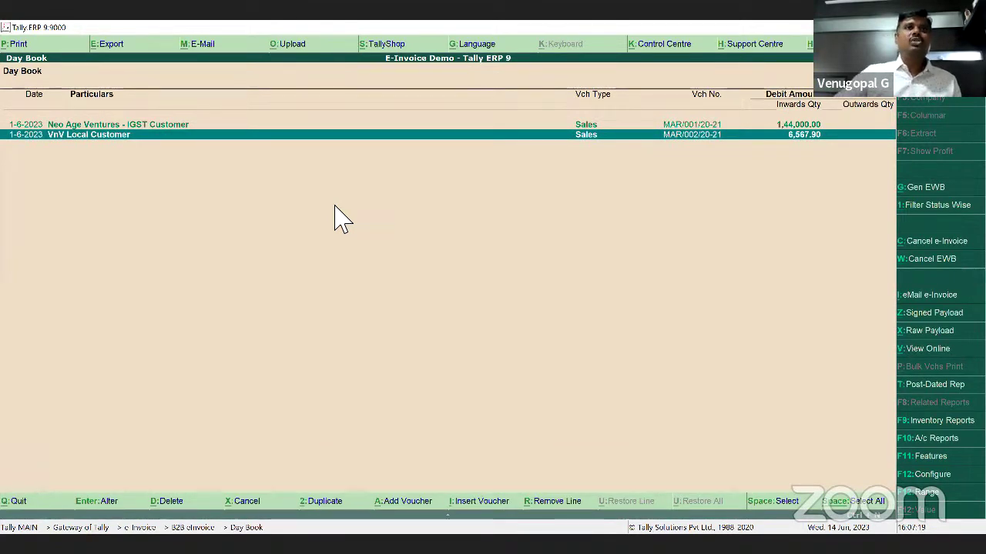
click(929, 243)
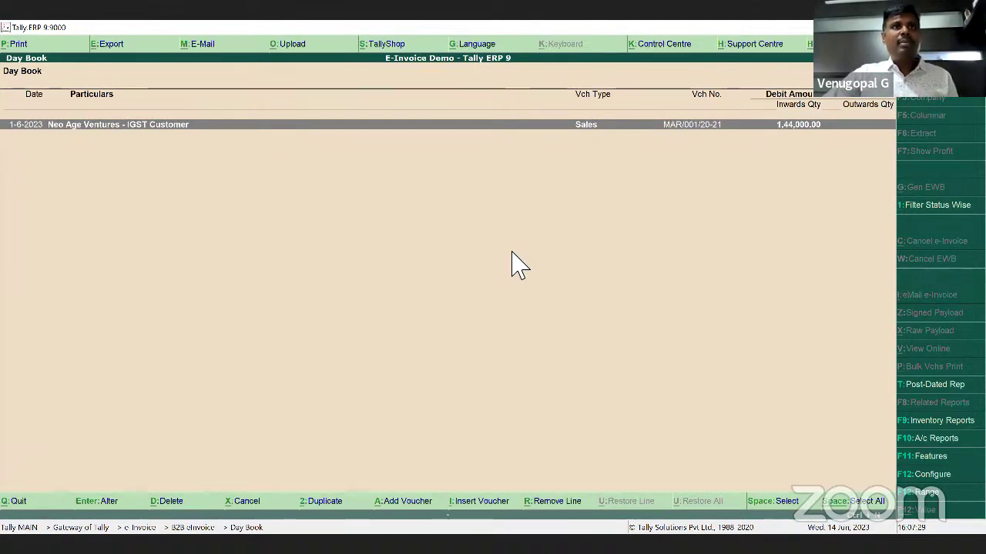
Cancel the e-way bill of the Neo Age Ventures voucher and check the status inside the voucher.
click(510, 265)
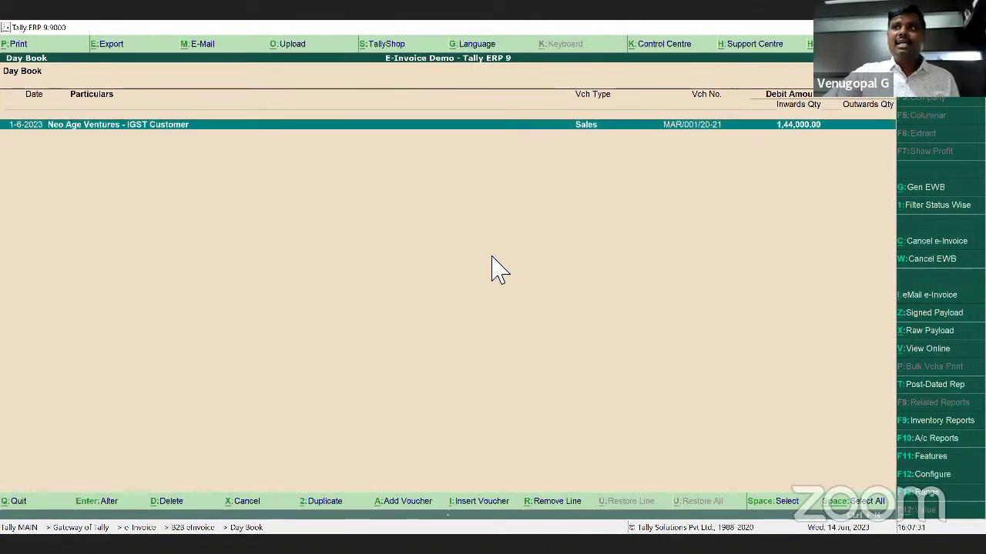
key(alt+g)
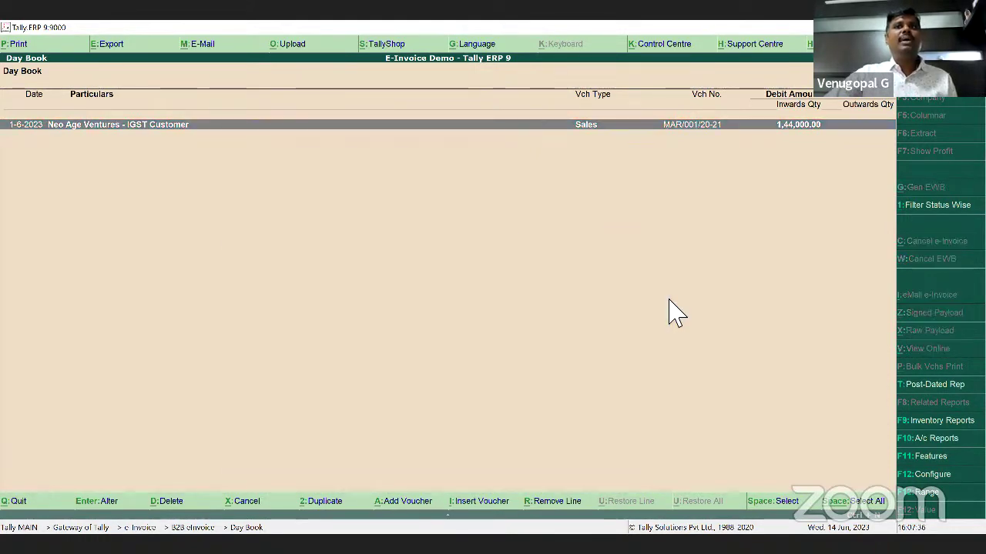
key(Return)
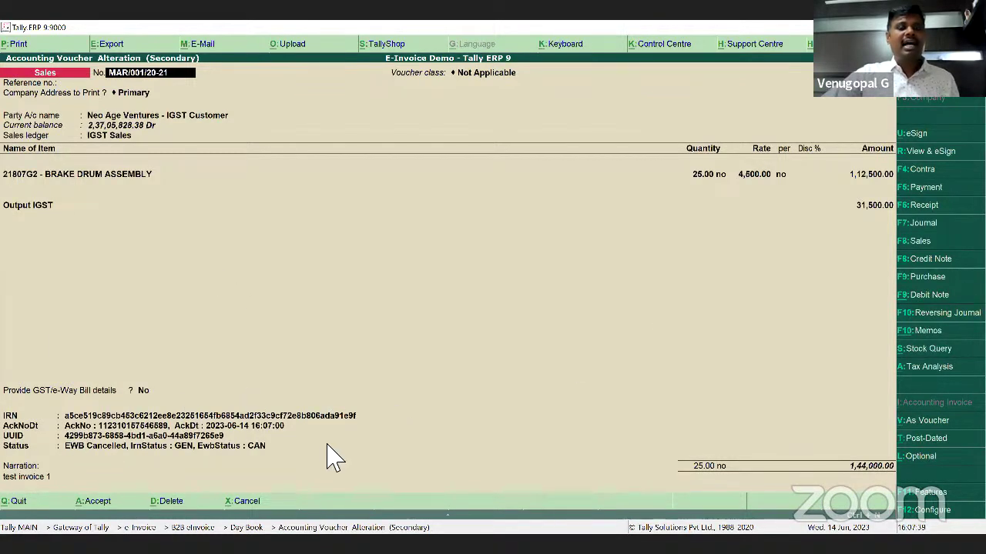
key(Escape)
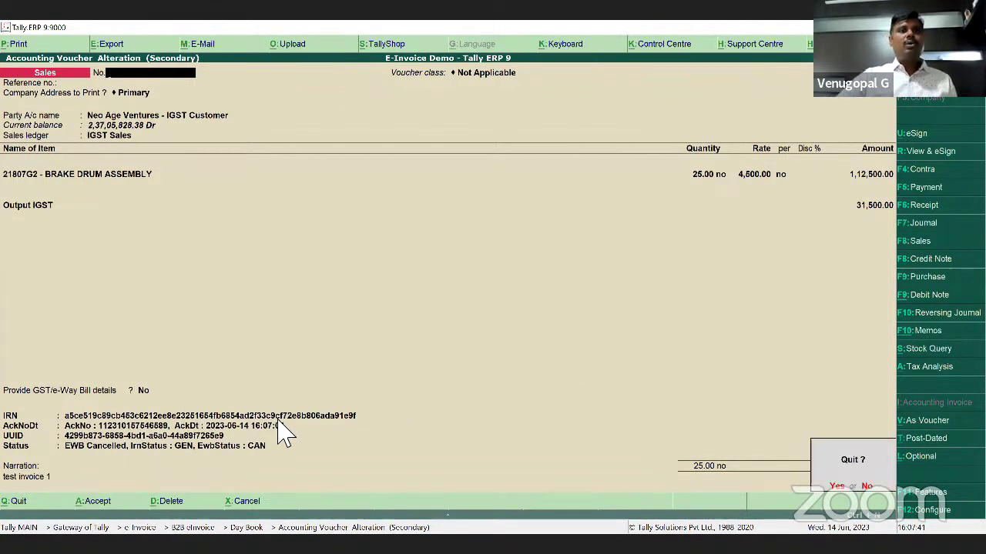
key(y)
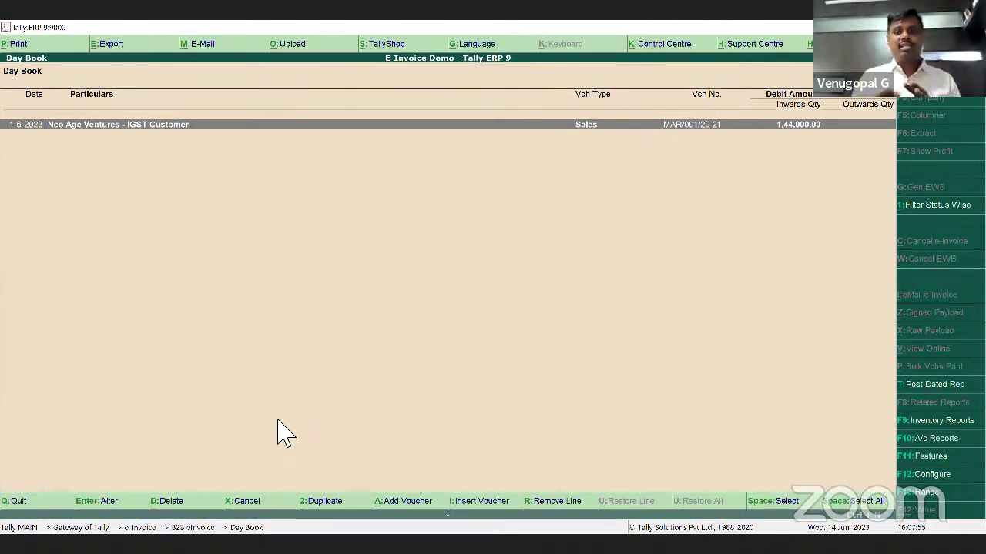
Preview the Neo Age Ventures invoice to check its e-way bill number field, and return to the Day Book.
key(Return)
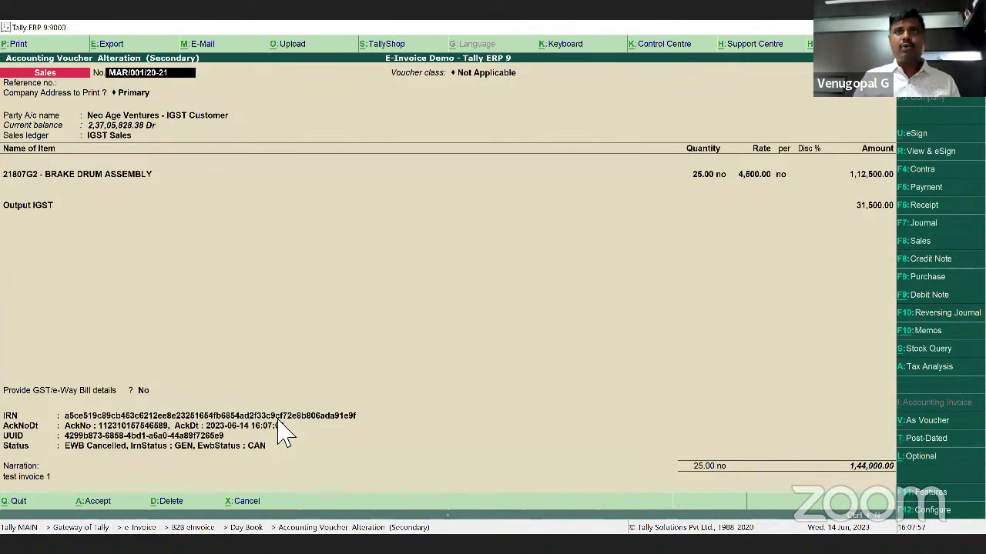
key(alt+p)
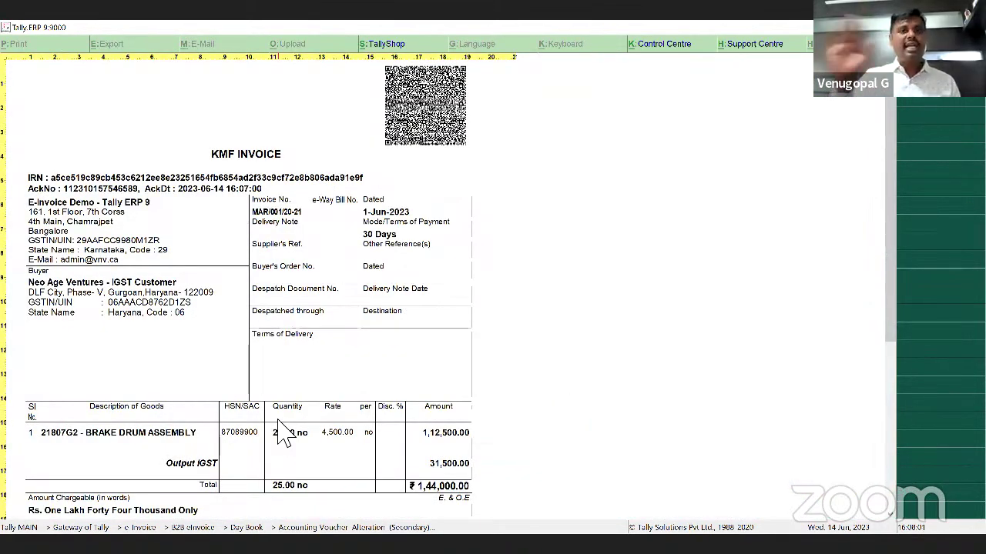
key(alt+z)
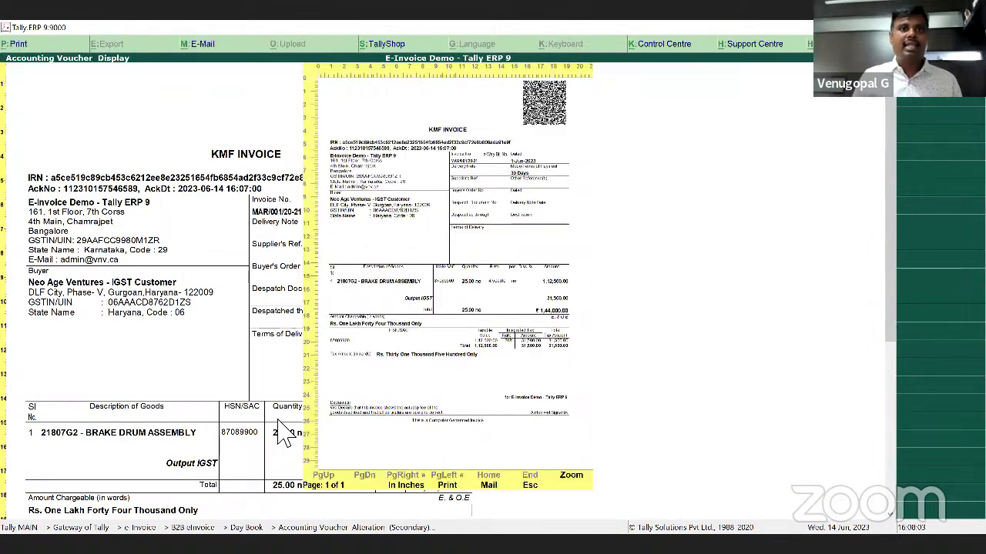
key(Escape)
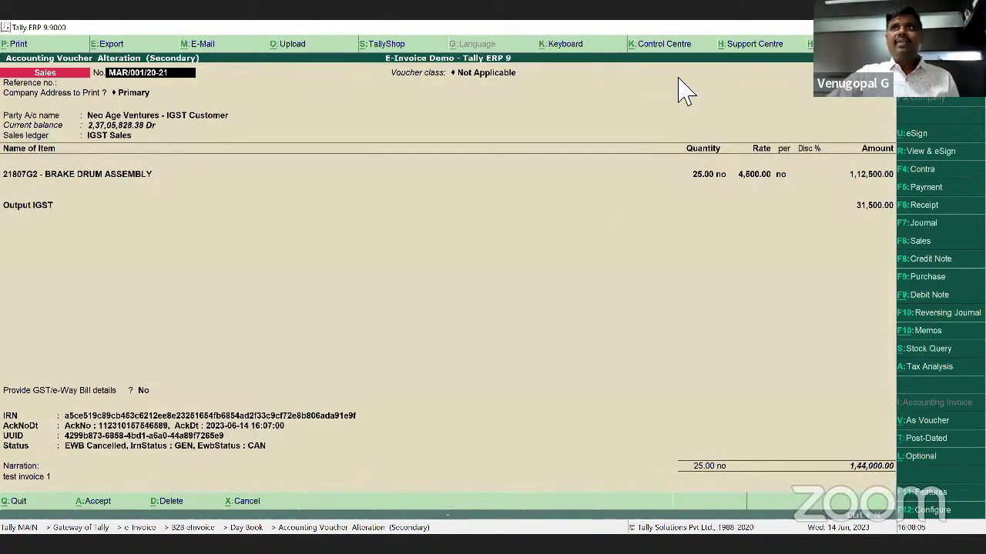
key(Escape)
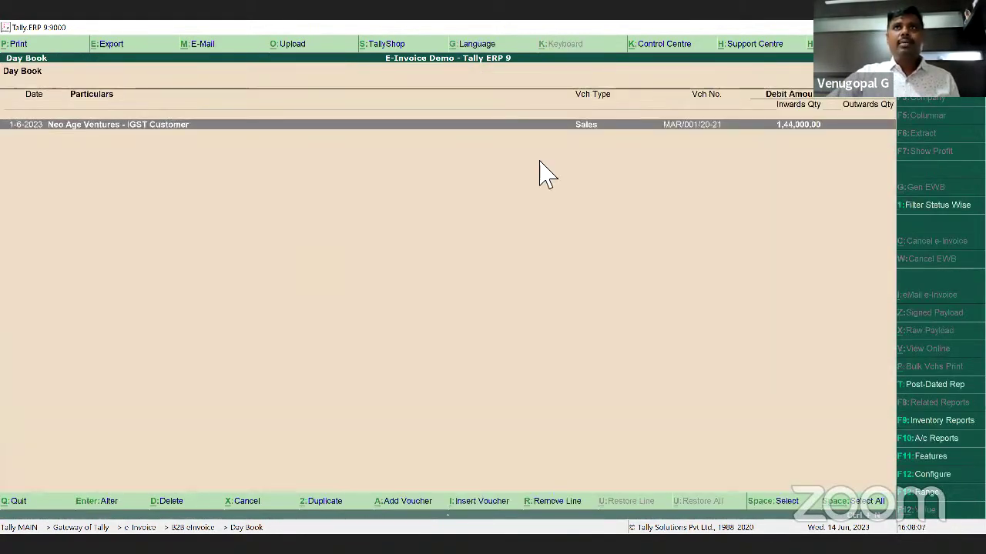